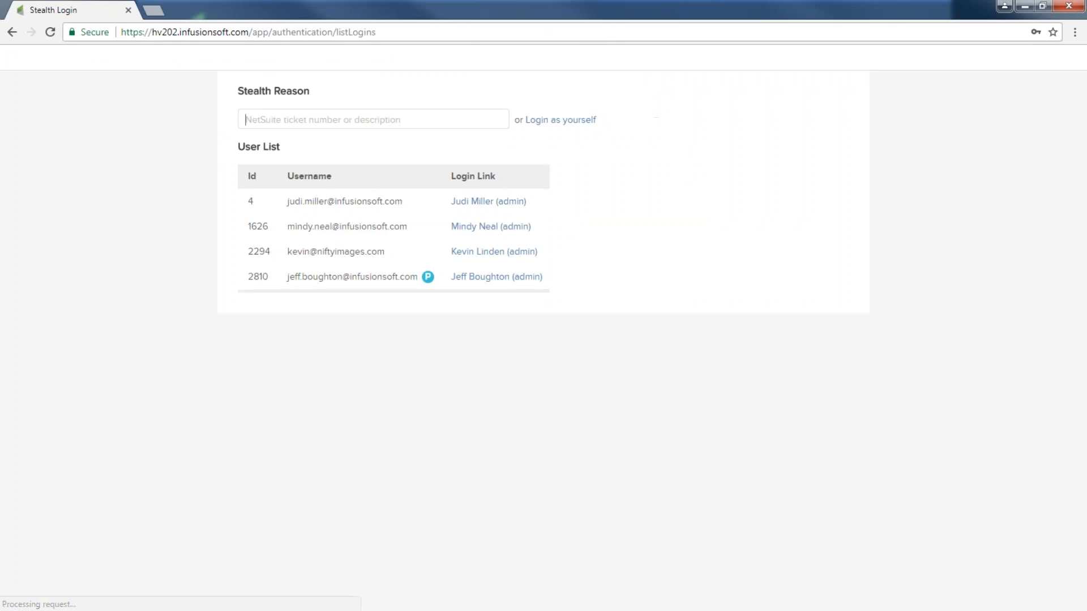
Log in as the admin user and go to Marketing > Email & Broadcasts
{"action": "left_click", "coordinate": [488, 203]}
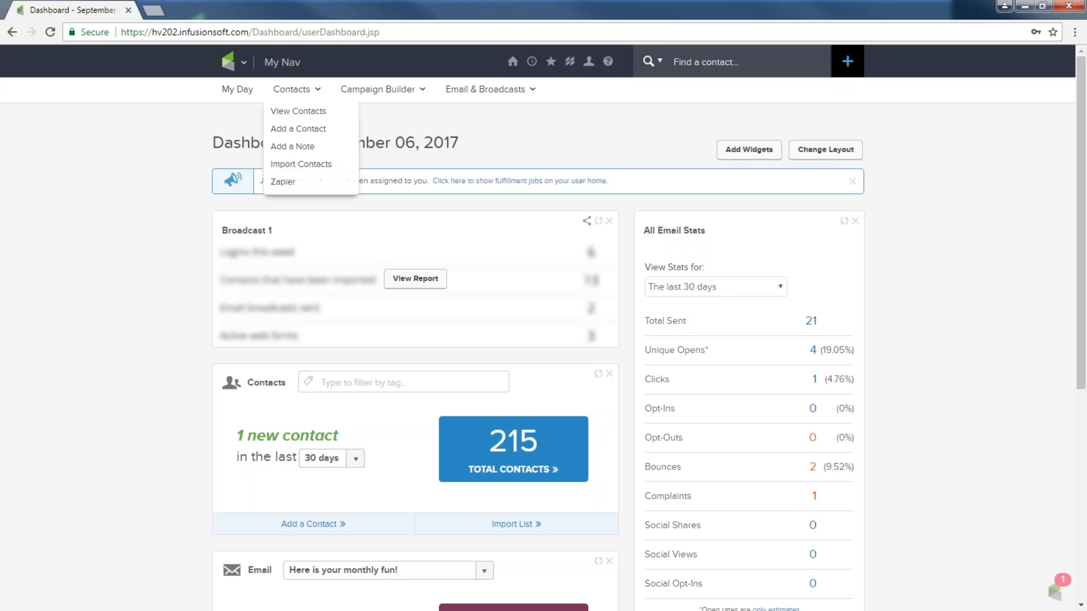
{"action": "left_click", "coordinate": [243, 64]}
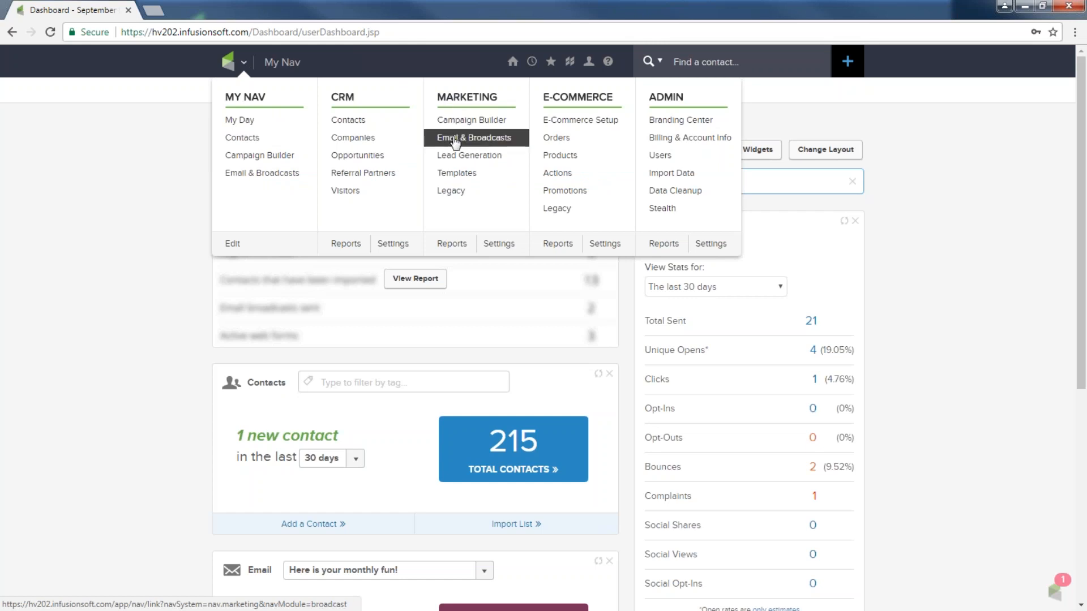
{"action": "left_click", "coordinate": [490, 145]}
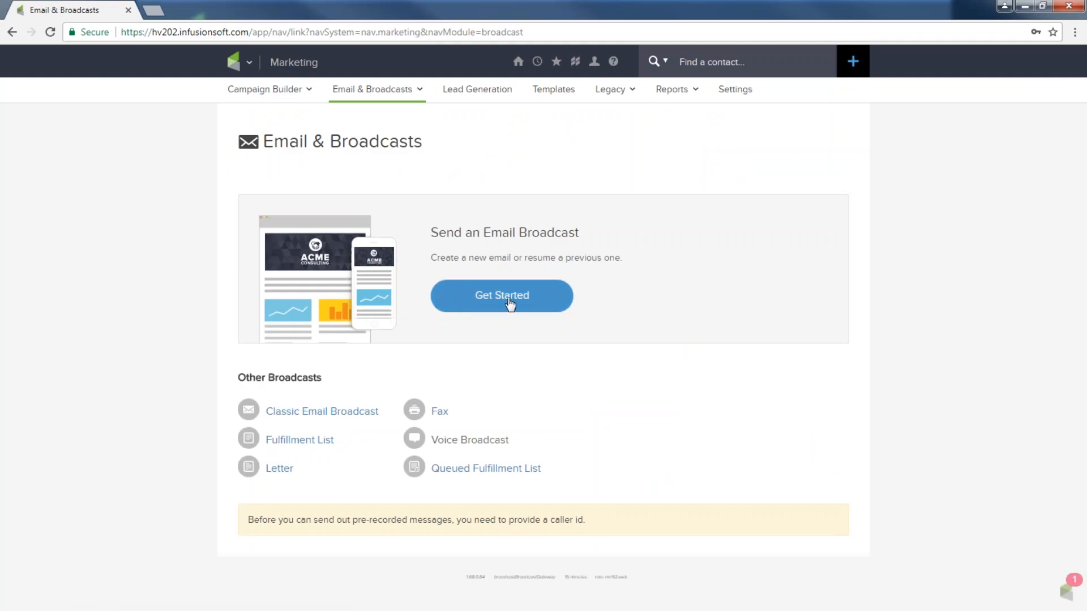
Start a new email broadcast and annotate the Gallery, Newsletter and Announcement templates
{"action": "left_click", "coordinate": [508, 301]}
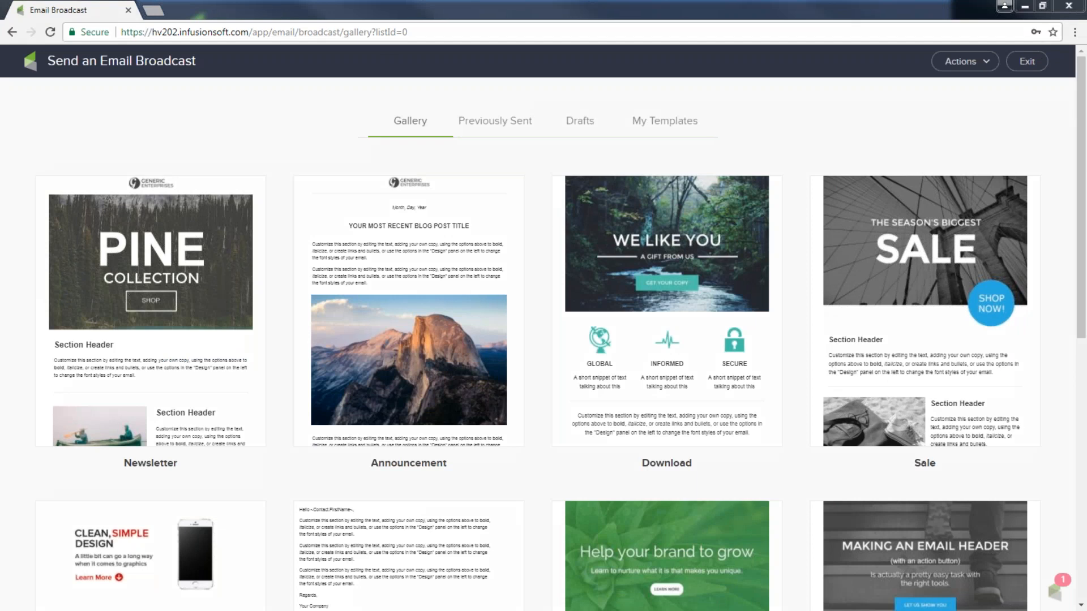
{"action": "mouse_move", "coordinate": [427, 103]}
{"action": "left_mouse_down"}
{"action": "mouse_move", "coordinate": [373, 110]}
{"action": "mouse_move", "coordinate": [393, 153]}
{"action": "mouse_move", "coordinate": [461, 135]}
{"action": "mouse_move", "coordinate": [452, 110]}
{"action": "left_mouse_up"}
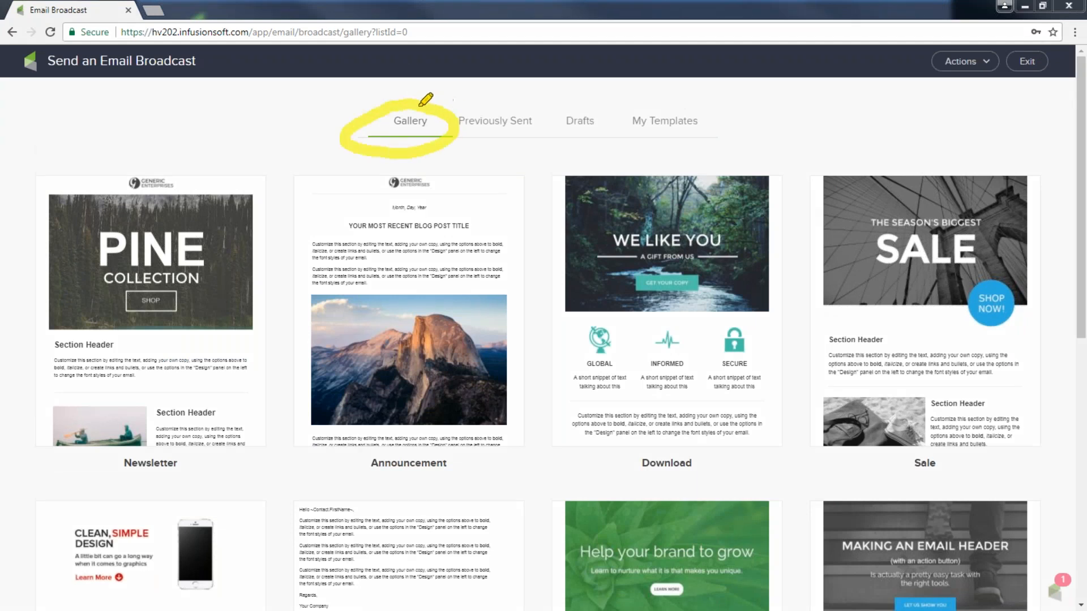
{"action": "mouse_move", "coordinate": [204, 135]}
{"action": "left_mouse_down"}
{"action": "mouse_move", "coordinate": [204, 180]}
{"action": "mouse_move", "coordinate": [215, 163]}
{"action": "left_mouse_up"}
{"action": "mouse_move", "coordinate": [306, 113]}
{"action": "left_mouse_down"}
{"action": "mouse_move", "coordinate": [304, 179]}
{"action": "mouse_move", "coordinate": [322, 169]}
{"action": "left_mouse_up"}
{"action": "mouse_move", "coordinate": [597, 116]}
{"action": "left_mouse_down"}
{"action": "mouse_move", "coordinate": [595, 186]}
{"action": "mouse_move", "coordinate": [601, 169]}
{"action": "left_mouse_up"}
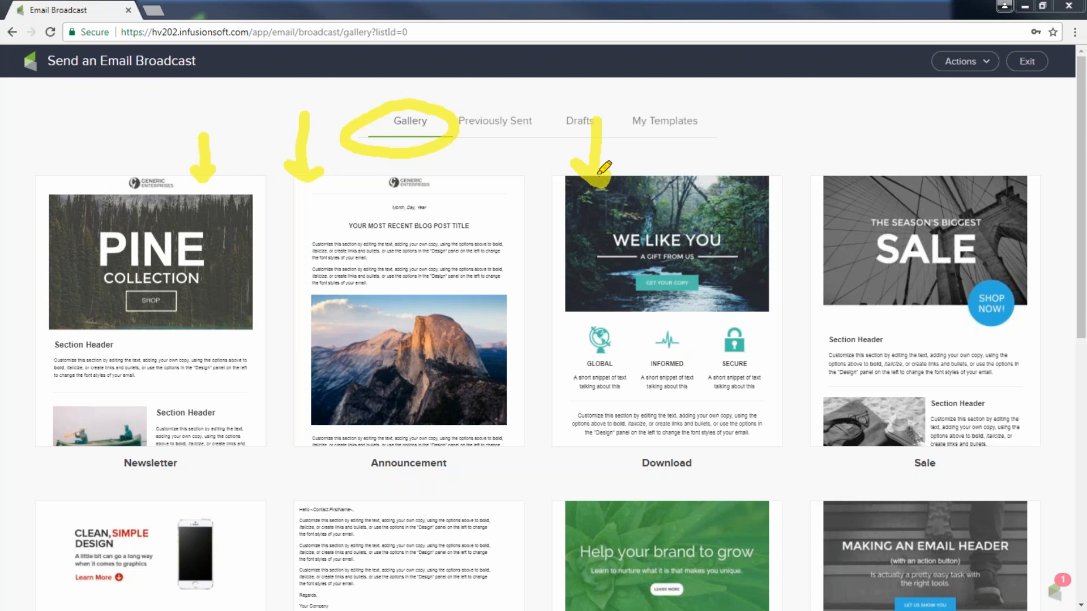
Annotate Previously Sent, Drafts, My Templates, Download and extra options, then clear the annotations
{"action": "mouse_move", "coordinate": [505, 104]}
{"action": "left_mouse_down"}
{"action": "mouse_move", "coordinate": [445, 126]}
{"action": "mouse_move", "coordinate": [557, 129]}
{"action": "mouse_move", "coordinate": [515, 95]}
{"action": "mouse_move", "coordinate": [482, 103]}
{"action": "left_mouse_up"}
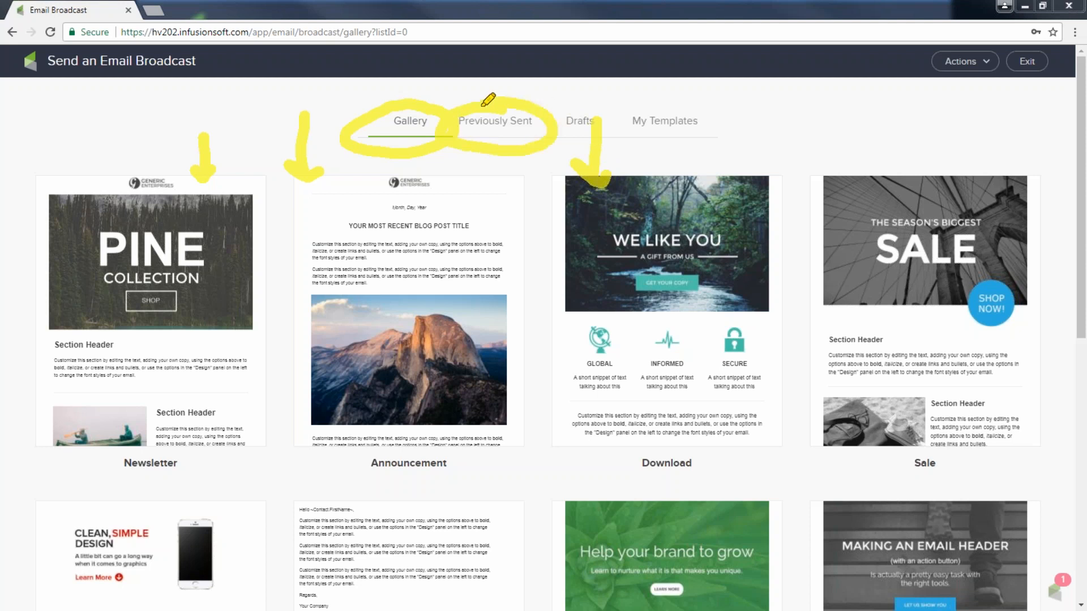
{"action": "mouse_move", "coordinate": [493, 213]}
{"action": "left_mouse_down"}
{"action": "mouse_move", "coordinate": [504, 152]}
{"action": "mouse_move", "coordinate": [517, 159]}
{"action": "left_mouse_up"}
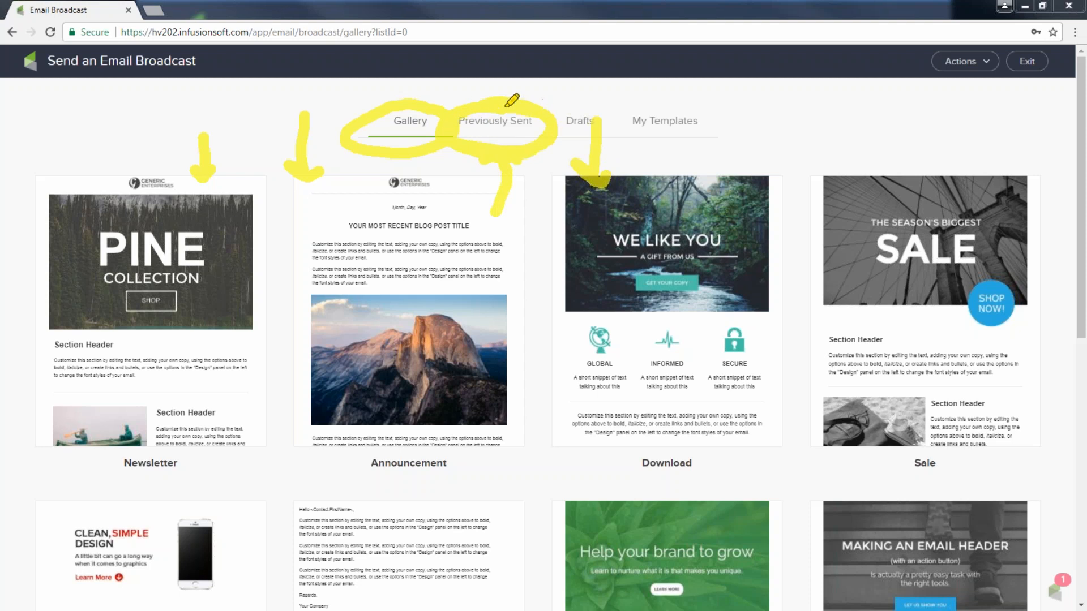
{"action": "mouse_move", "coordinate": [620, 105]}
{"action": "left_mouse_down"}
{"action": "mouse_move", "coordinate": [589, 148]}
{"action": "mouse_move", "coordinate": [616, 109]}
{"action": "left_mouse_up"}
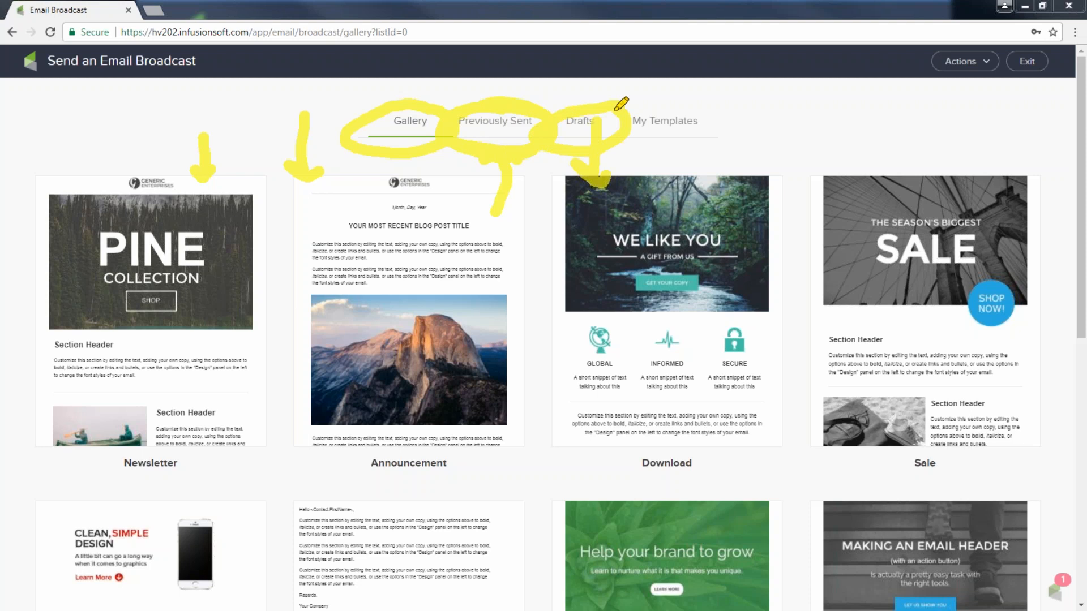
{"action": "mouse_move", "coordinate": [626, 104]}
{"action": "left_mouse_down"}
{"action": "mouse_move", "coordinate": [738, 113]}
{"action": "mouse_move", "coordinate": [645, 150]}
{"action": "mouse_move", "coordinate": [630, 108]}
{"action": "left_mouse_up"}
{"action": "mouse_move", "coordinate": [636, 162]}
{"action": "left_mouse_down"}
{"action": "mouse_move", "coordinate": [635, 187]}
{"action": "mouse_move", "coordinate": [709, 212]}
{"action": "mouse_move", "coordinate": [742, 121]}
{"action": "mouse_move", "coordinate": [714, 121]}
{"action": "mouse_move", "coordinate": [804, 135]}
{"action": "mouse_move", "coordinate": [881, 164]}
{"action": "mouse_move", "coordinate": [804, 150]}
{"action": "mouse_move", "coordinate": [800, 135]}
{"action": "left_mouse_up"}
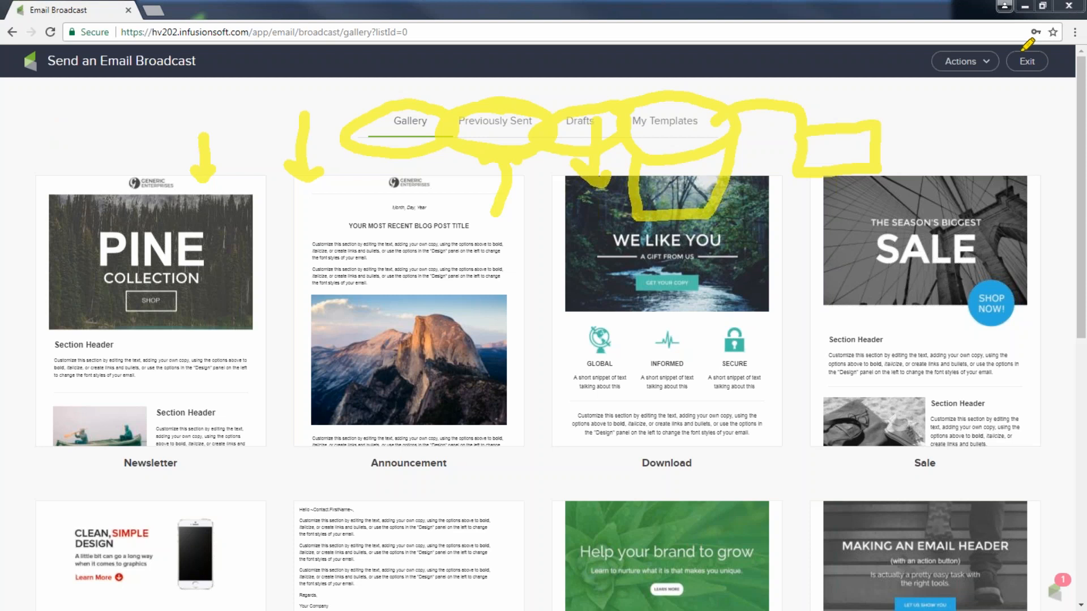
{"action": "mouse_move", "coordinate": [1012, 42]}
{"action": "left_mouse_down"}
{"action": "mouse_move", "coordinate": [931, 77]}
{"action": "mouse_move", "coordinate": [980, 87]}
{"action": "mouse_move", "coordinate": [961, 92]}
{"action": "mouse_move", "coordinate": [961, 141]}
{"action": "mouse_move", "coordinate": [906, 164]}
{"action": "mouse_move", "coordinate": [958, 131]}
{"action": "left_mouse_up"}
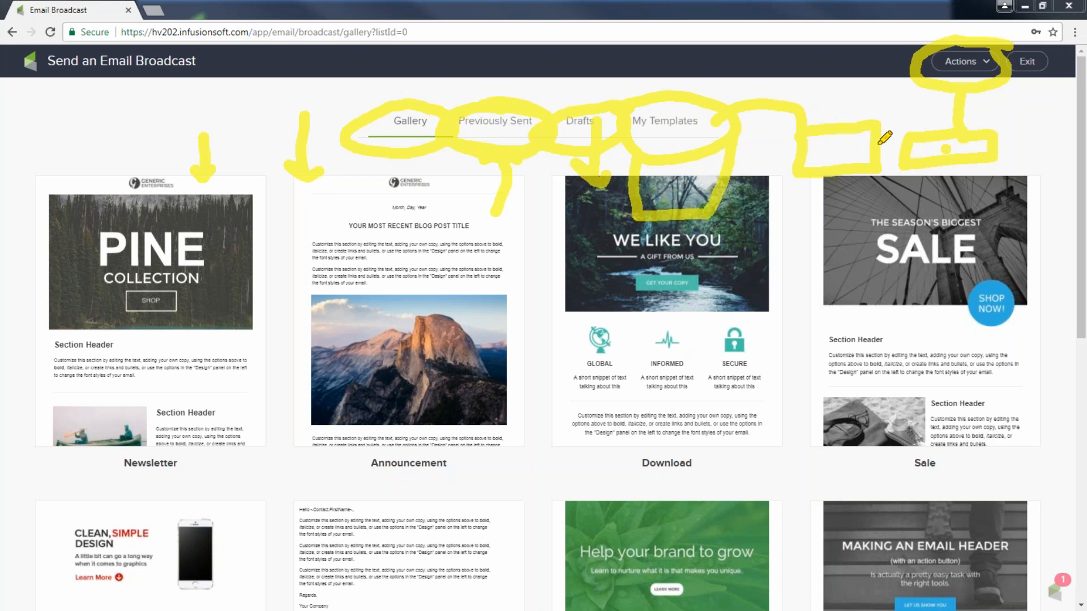
{"action": "key", "text": "Escape"}
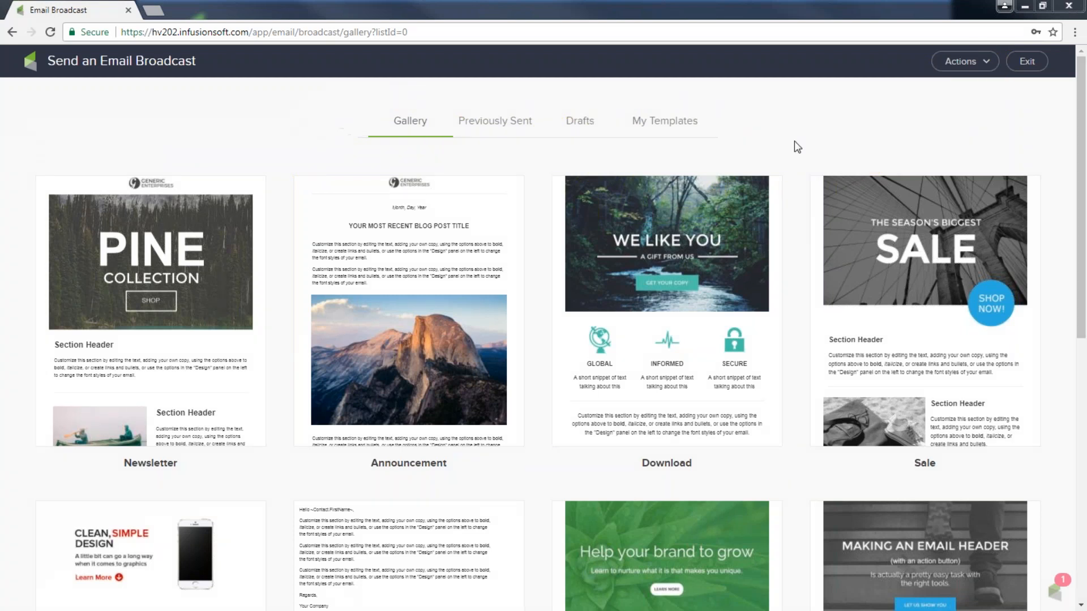
Preview the Simple Action template, use it for the broadcast, and toggle the details pane
{"action": "left_click_drag", "start_coordinate": [1082, 263], "coordinate": [1034, 528]}
{"action": "mouse_move", "coordinate": [395, 375]}
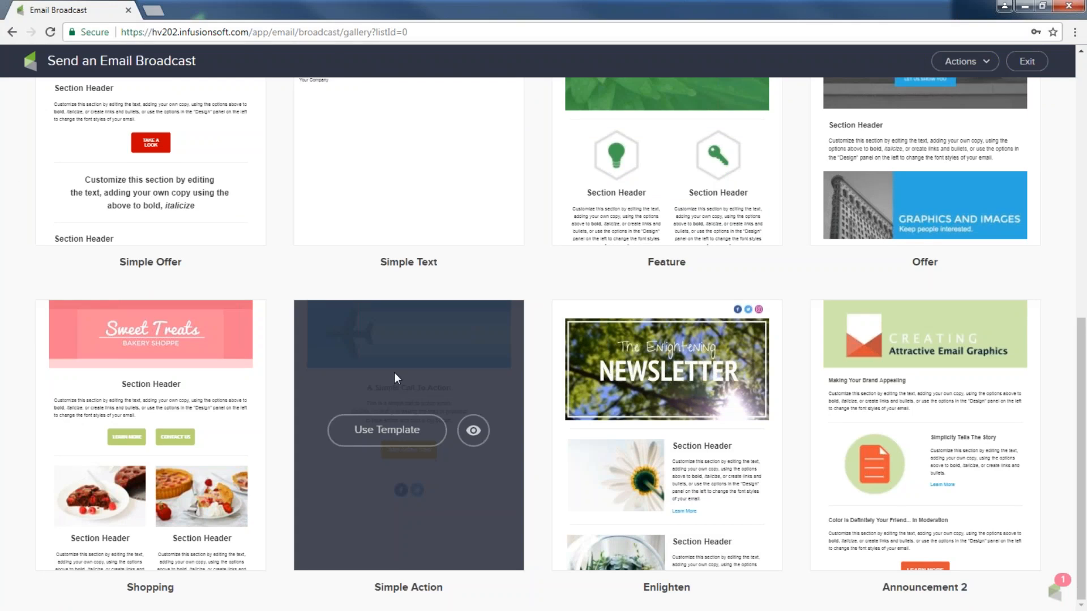
{"action": "left_click", "coordinate": [473, 433]}
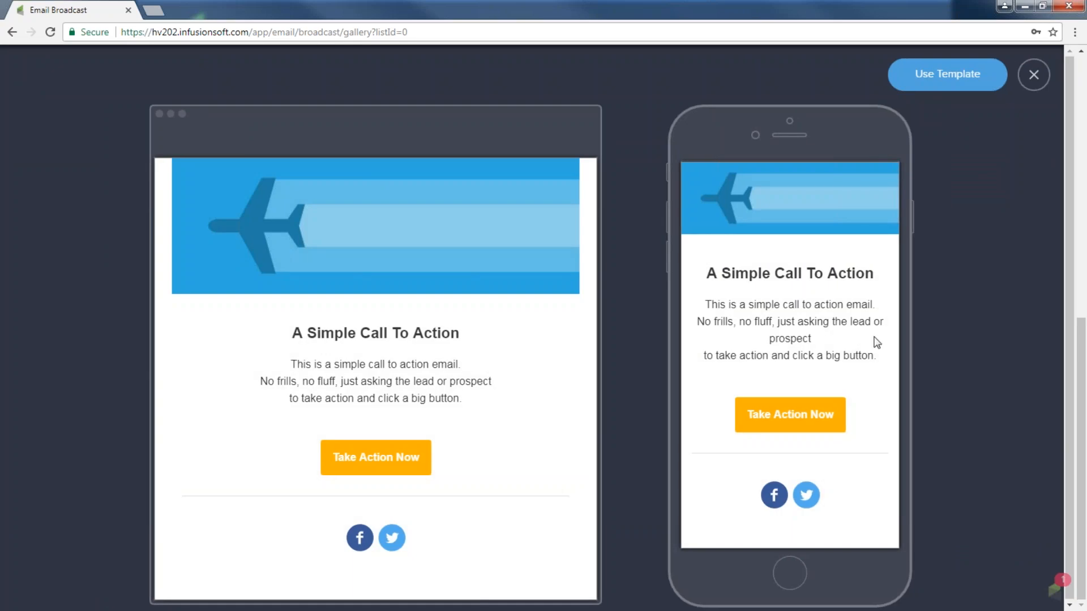
{"action": "left_click", "coordinate": [962, 83]}
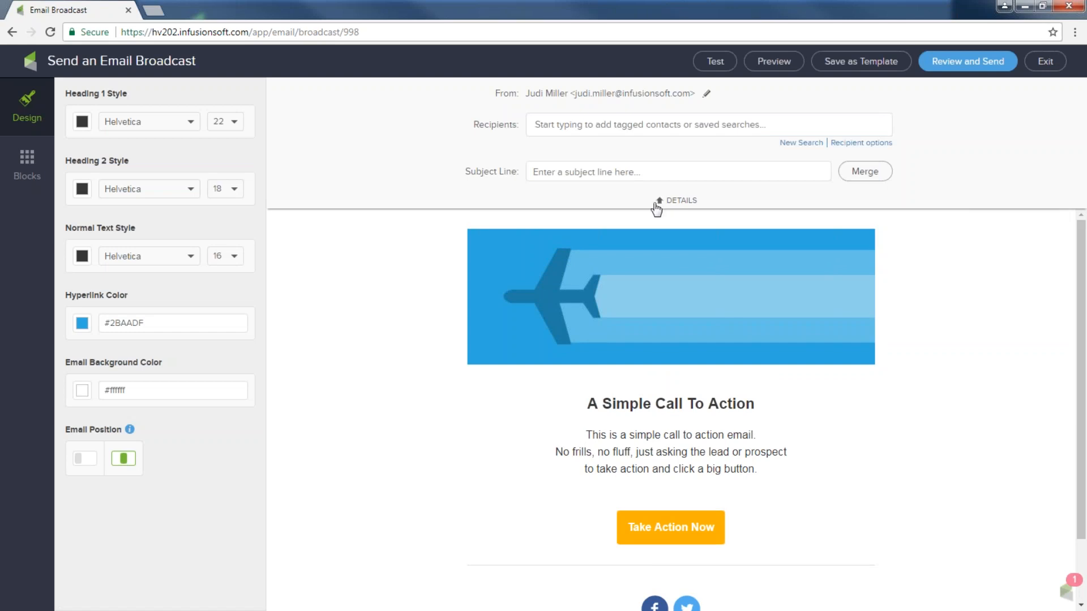
{"action": "left_click", "coordinate": [660, 202]}
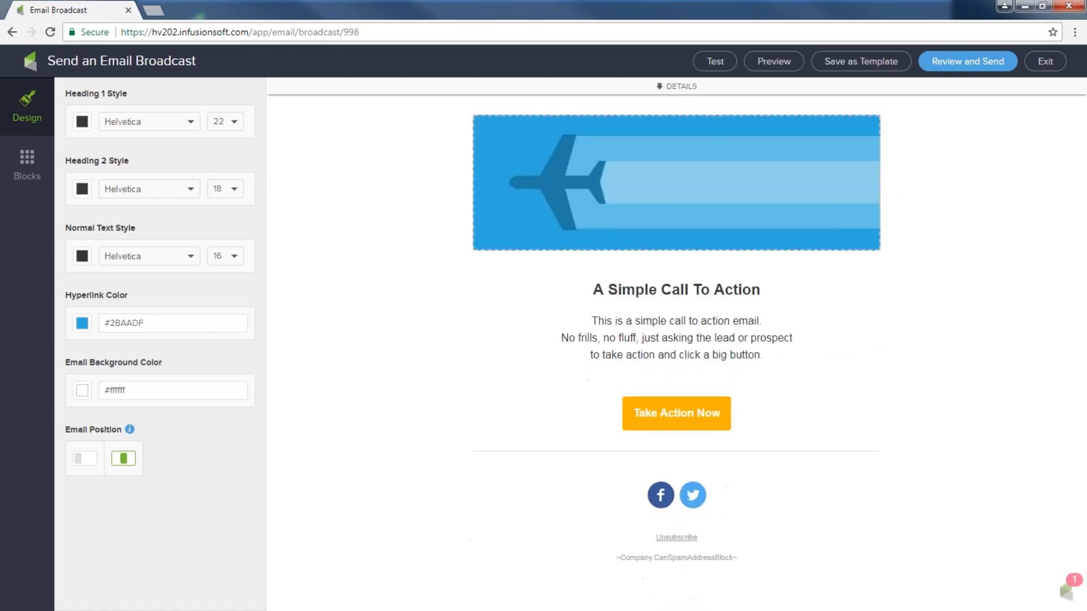
{"action": "left_click", "coordinate": [660, 87]}
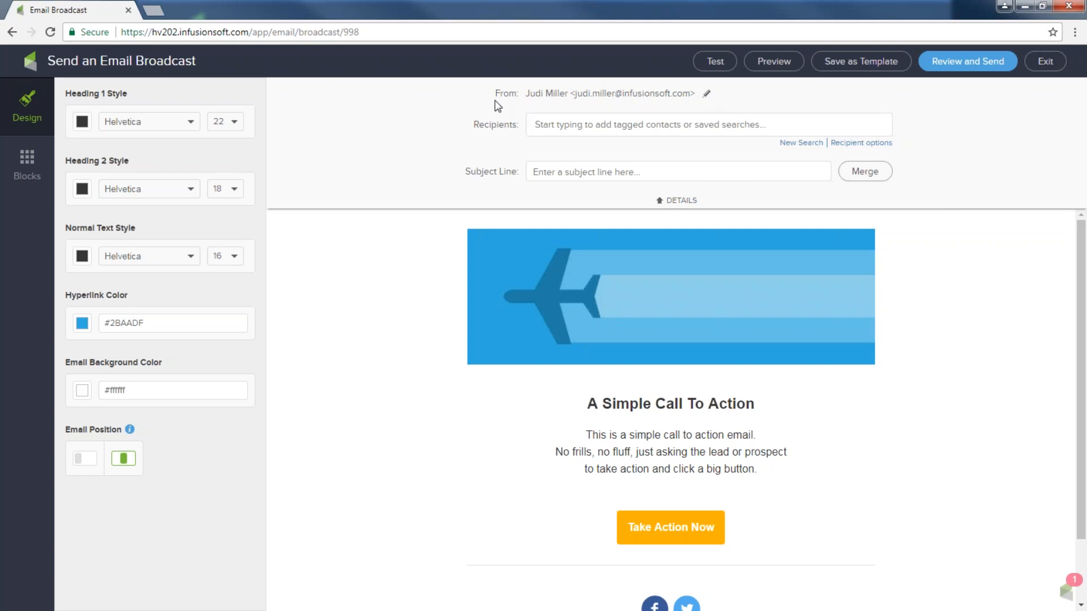
Set a custom sender named 'Infusionsoft' with a different e-mail address and save it
{"action": "left_click_drag", "start_coordinate": [495, 97], "coordinate": [705, 96]}
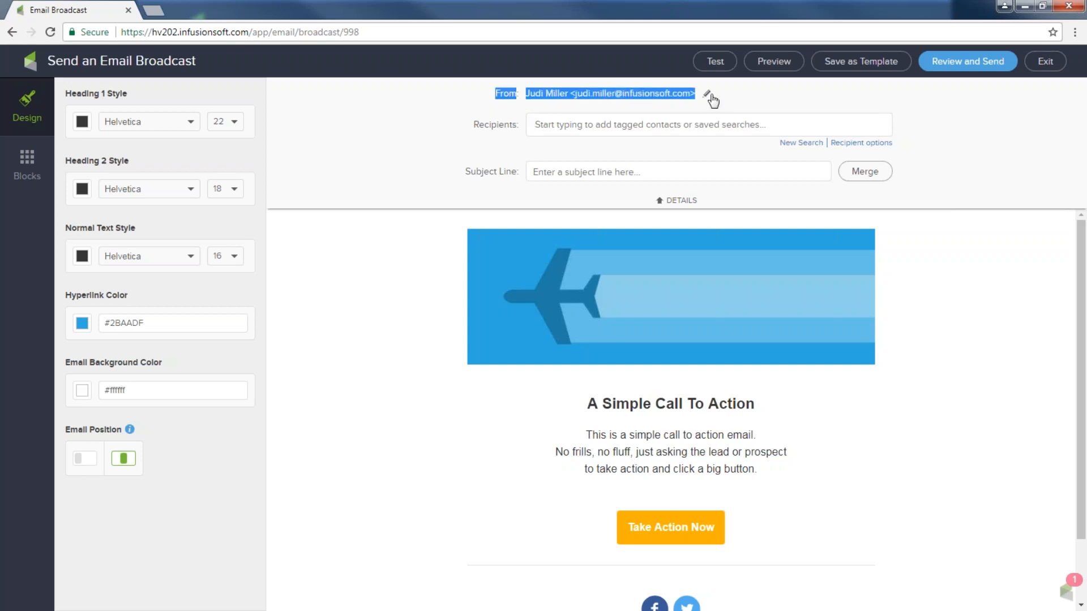
{"action": "left_click", "coordinate": [708, 97]}
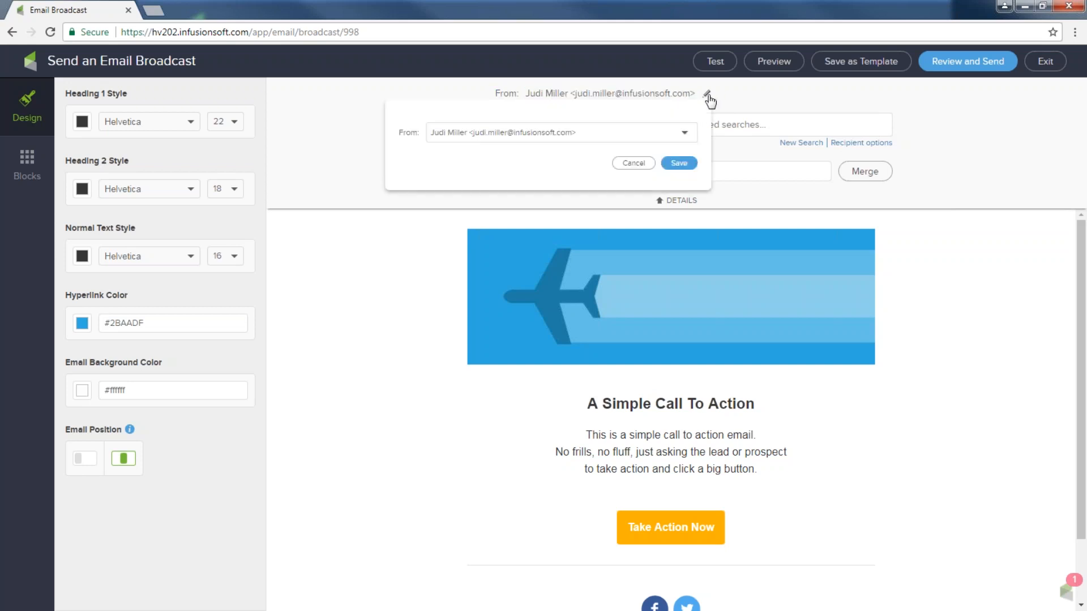
{"action": "left_click", "coordinate": [685, 133]}
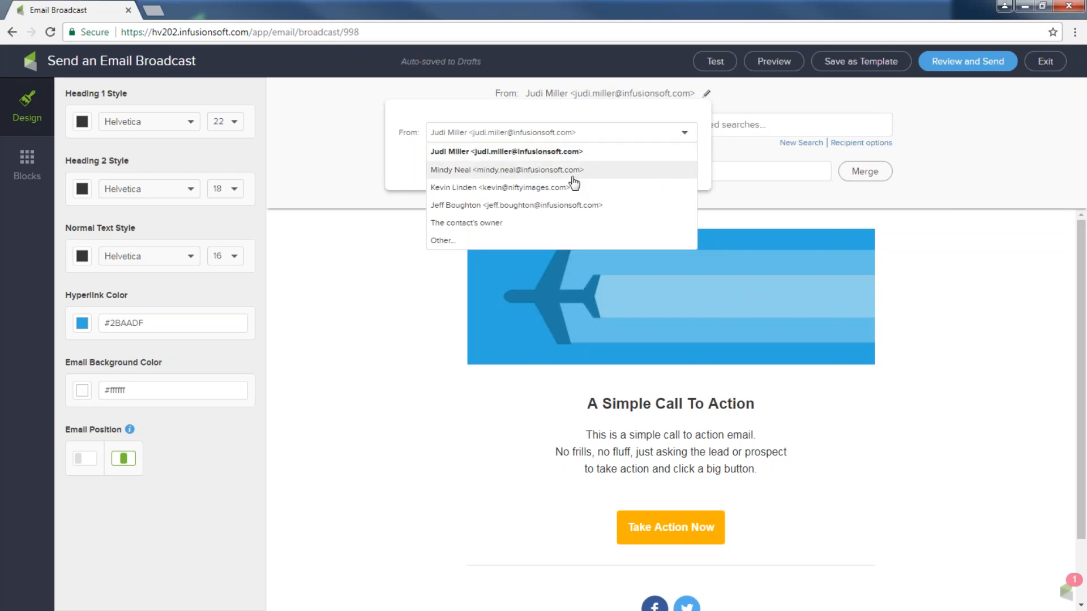
{"action": "left_click", "coordinate": [447, 240]}
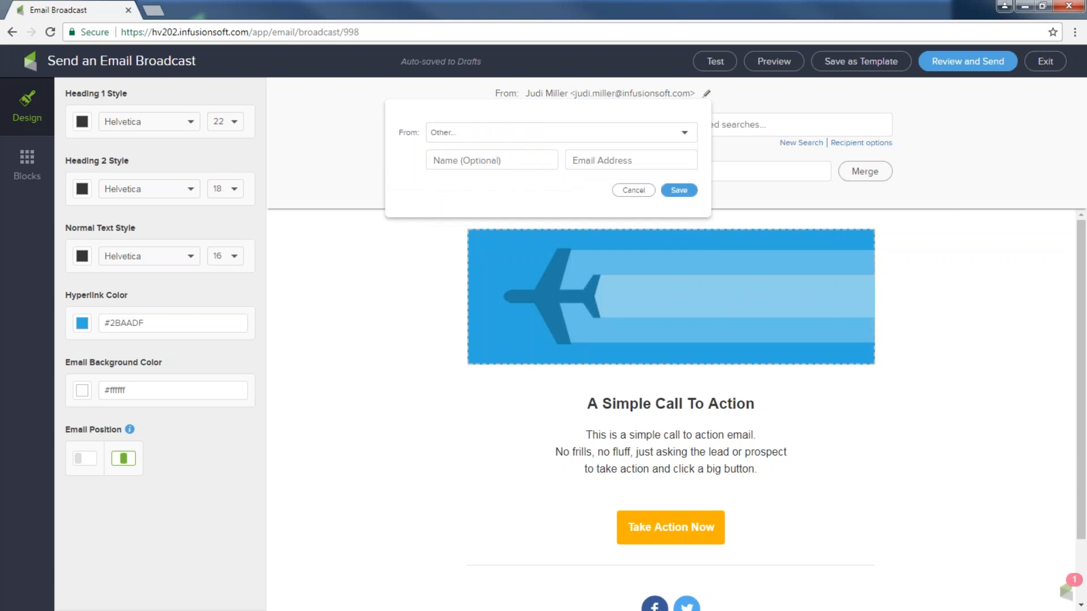
{"action": "left_click", "coordinate": [490, 161]}
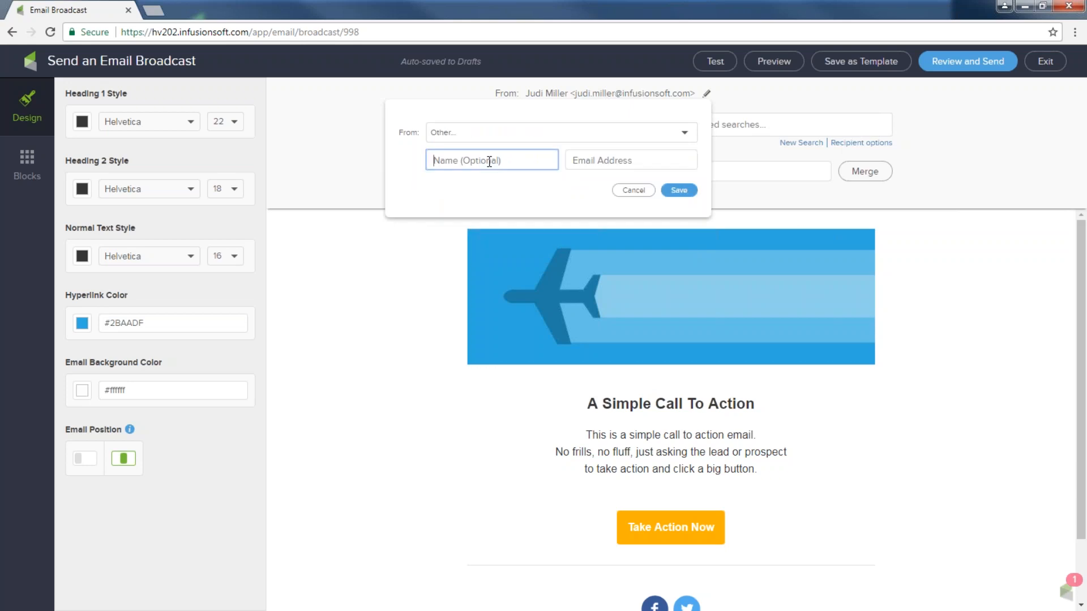
{"action": "type", "text": "Infusionsoft"}
{"action": "type", "text": "hye"}
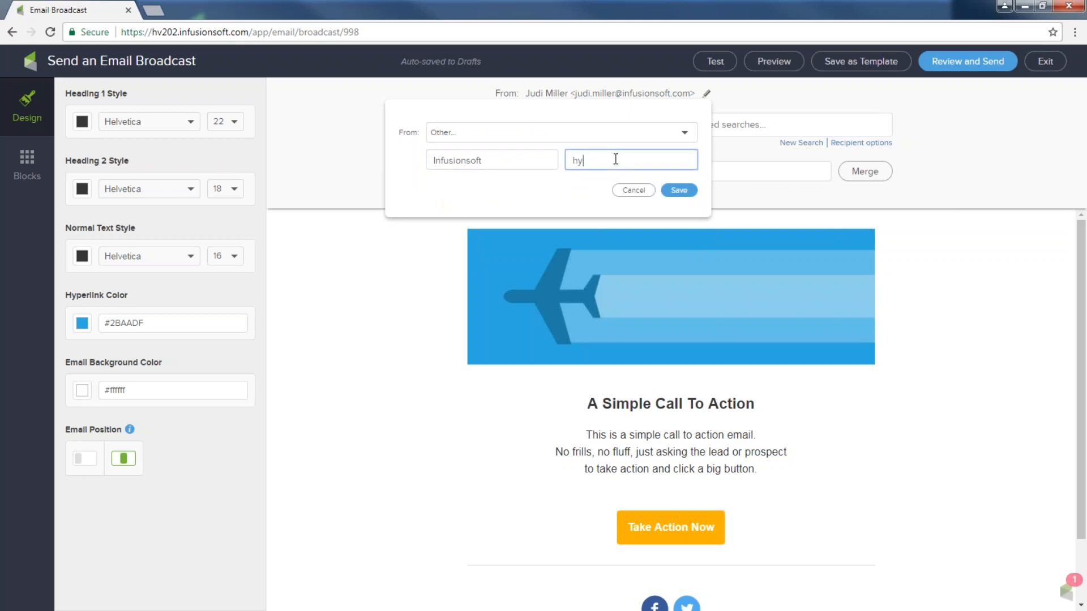
{"action": "key", "text": "BackSpace"}
{"action": "key", "text": "BackSpace"}
{"action": "left_click_drag", "start_coordinate": [573, 160], "coordinate": [692, 163]}
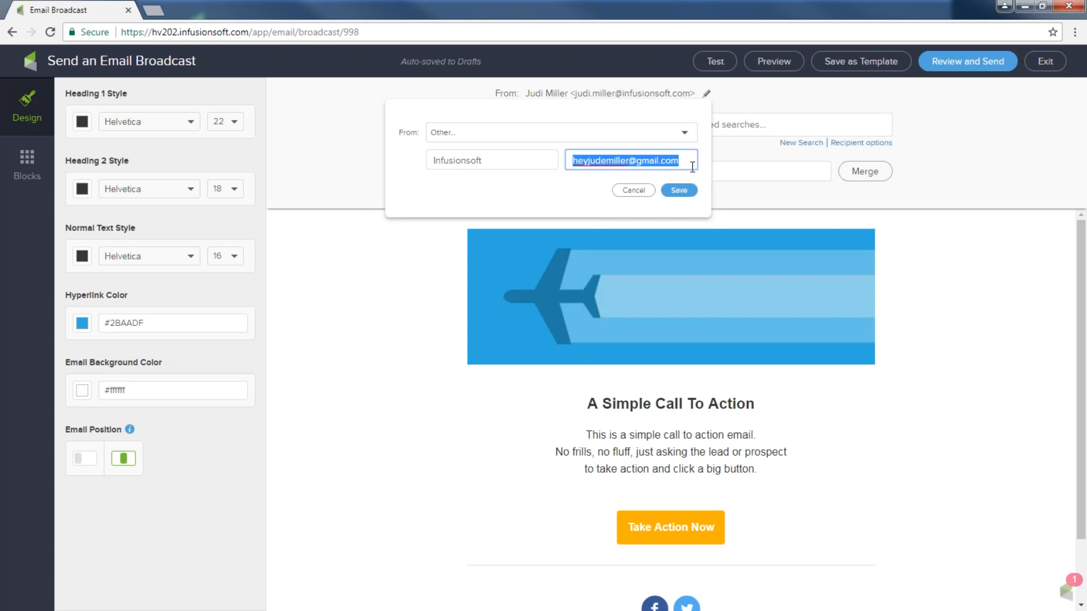
{"action": "left_click", "coordinate": [681, 191]}
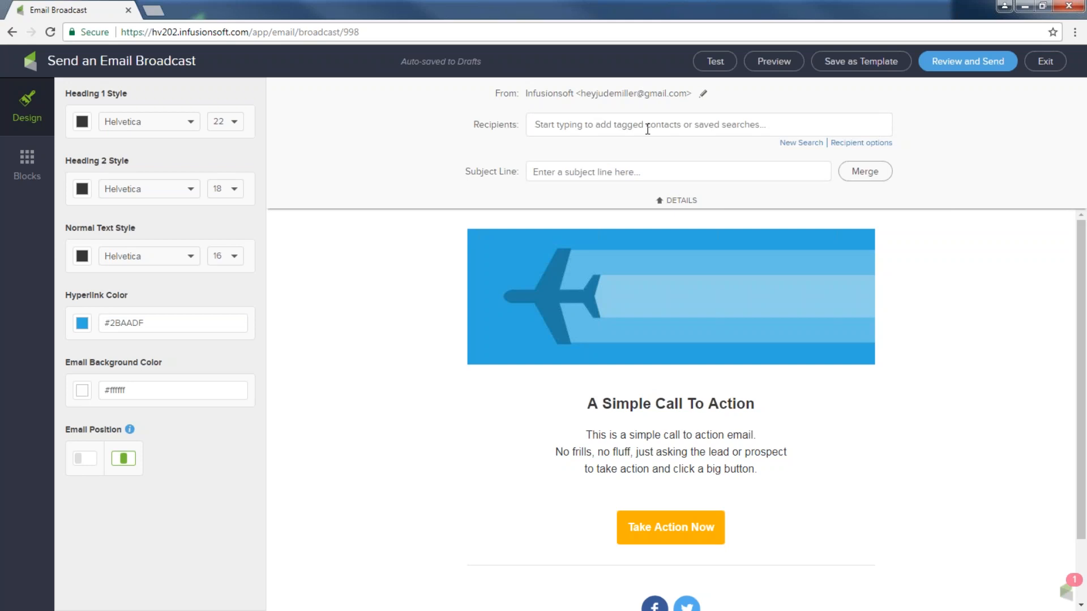
Write the subject 'Hello and Happy' and insert the Current Day of Week merge field
{"action": "left_click", "coordinate": [614, 174]}
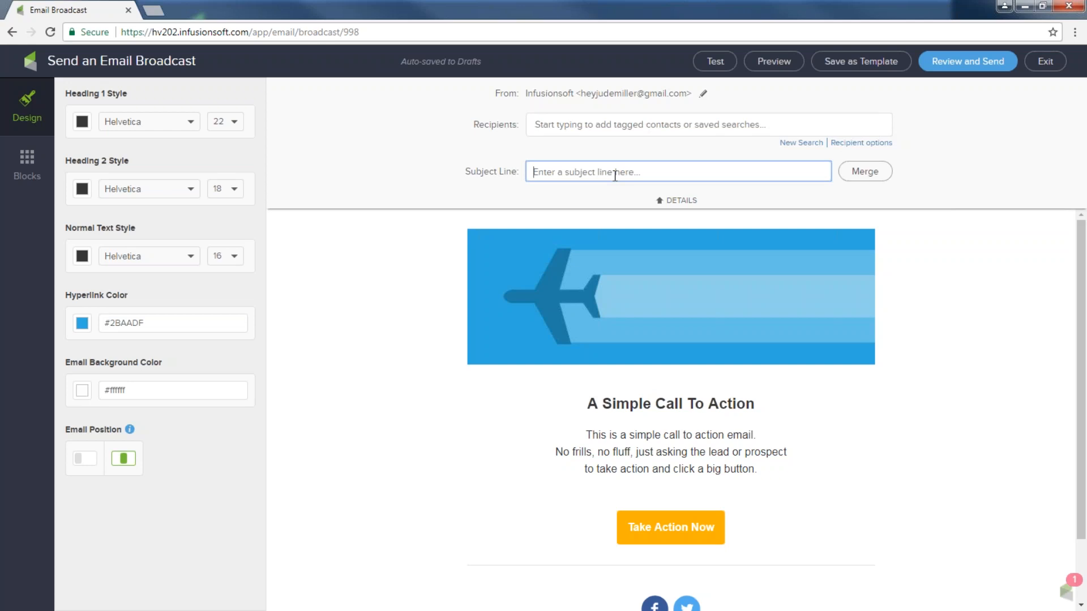
{"action": "type", "text": "Hello and Happy"}
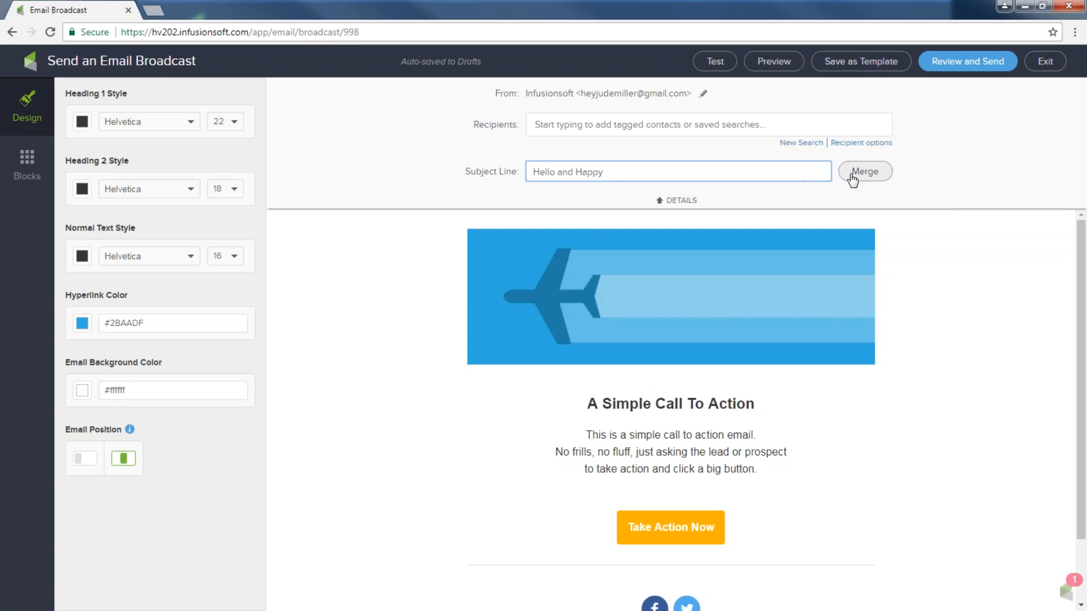
{"action": "left_click", "coordinate": [853, 179]}
{"action": "scroll", "coordinate": [853, 317], "scroll_direction": "down", "scroll_amount": 2}
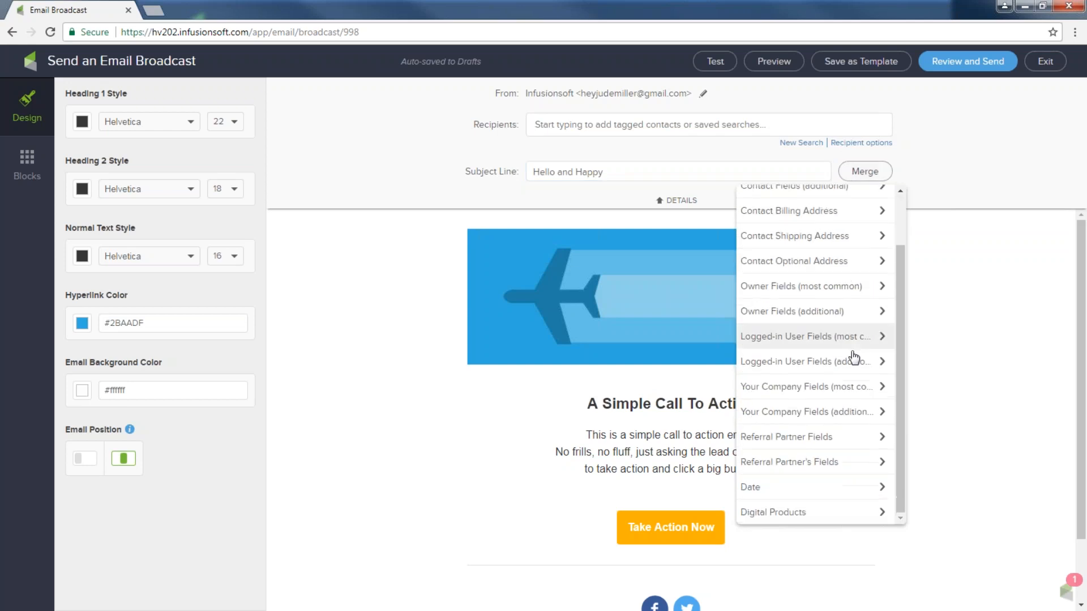
{"action": "left_click", "coordinate": [774, 487]}
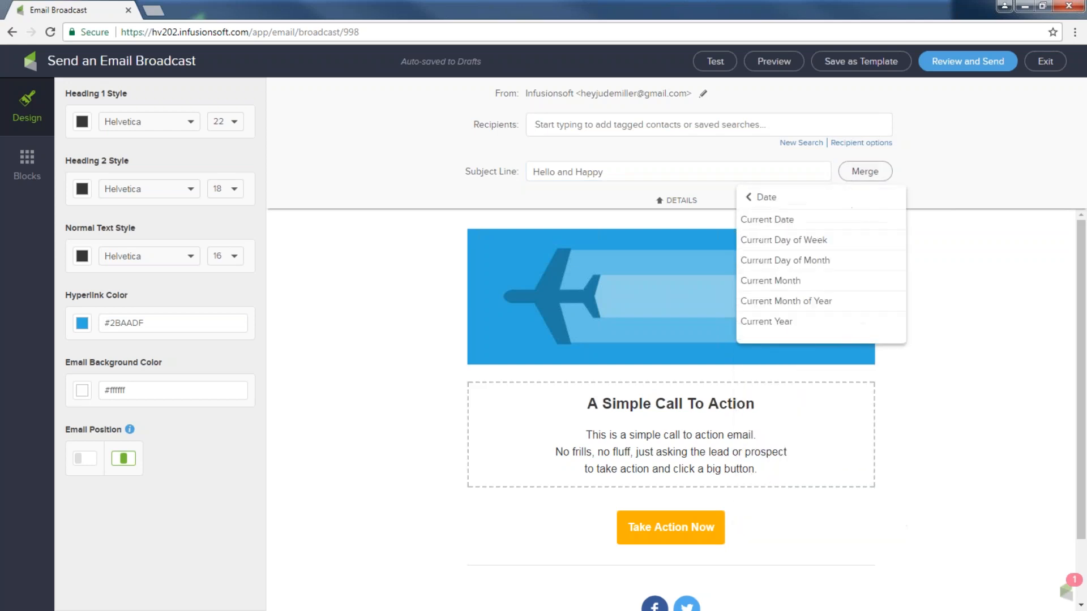
{"action": "left_click", "coordinate": [784, 243]}
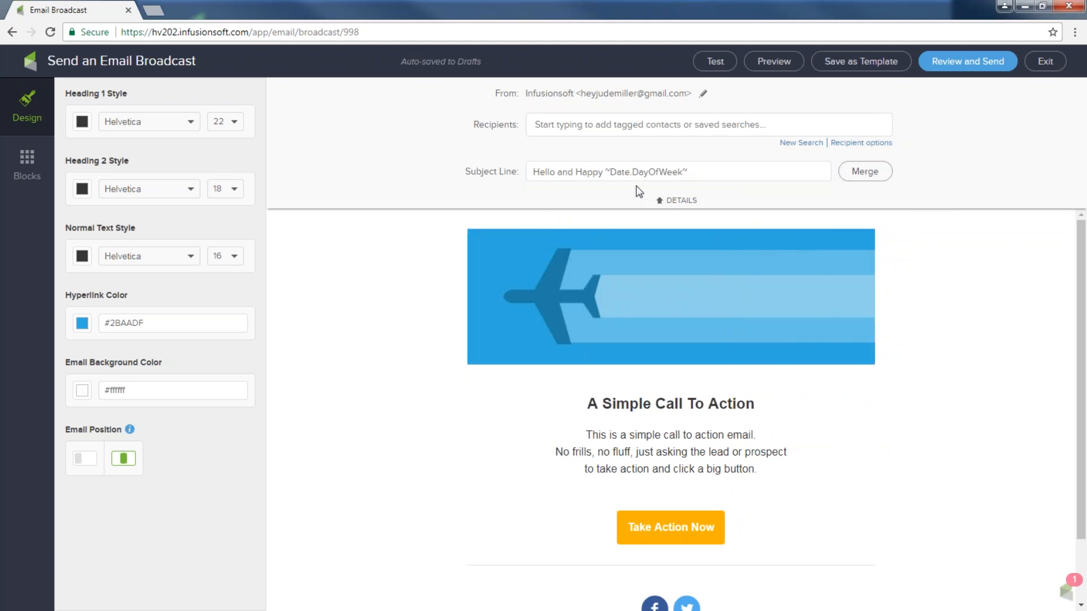
Add the contact's First Name merge field to the subject line
{"action": "left_click", "coordinate": [690, 171]}
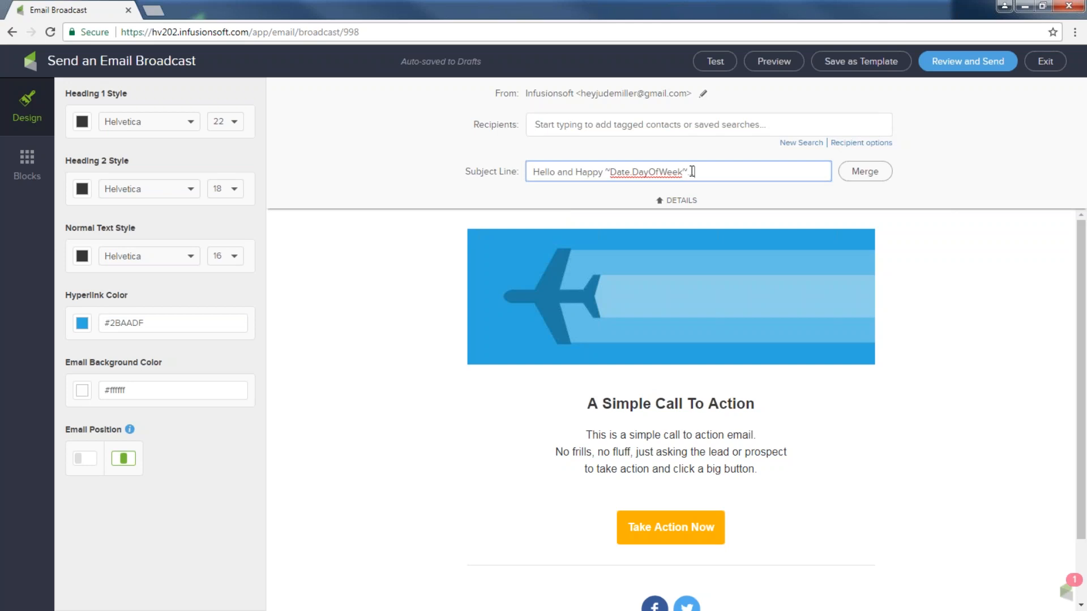
{"action": "left_click", "coordinate": [863, 172]}
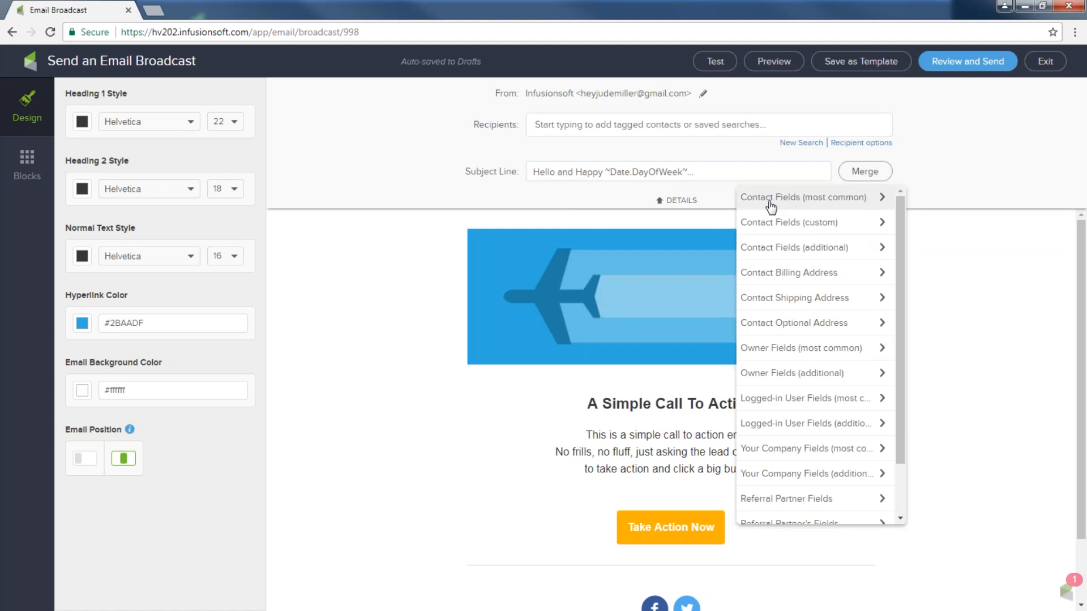
{"action": "left_click", "coordinate": [810, 199]}
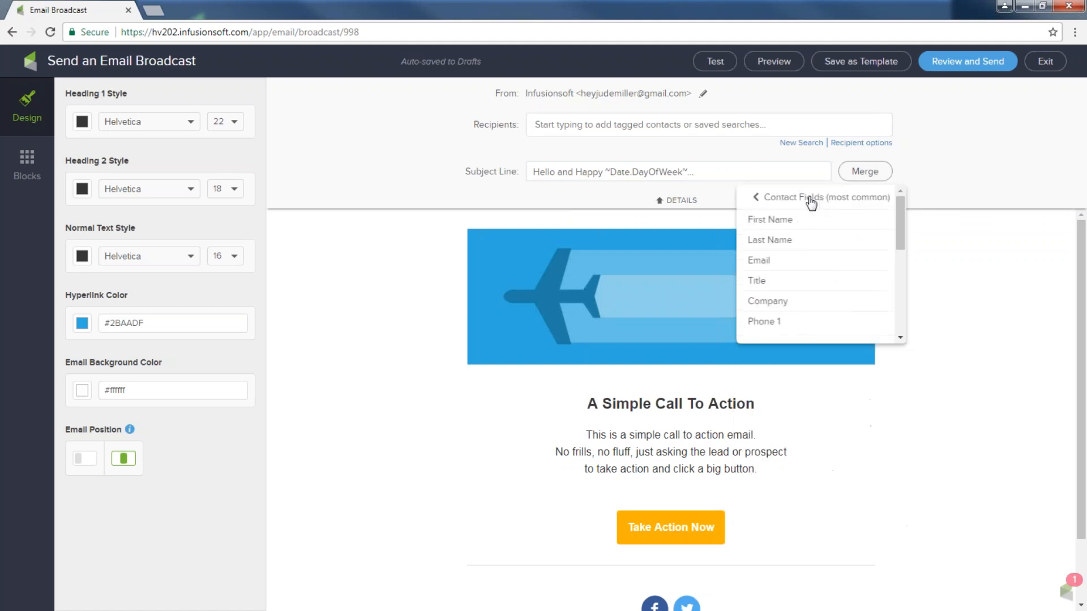
{"action": "left_click", "coordinate": [809, 220]}
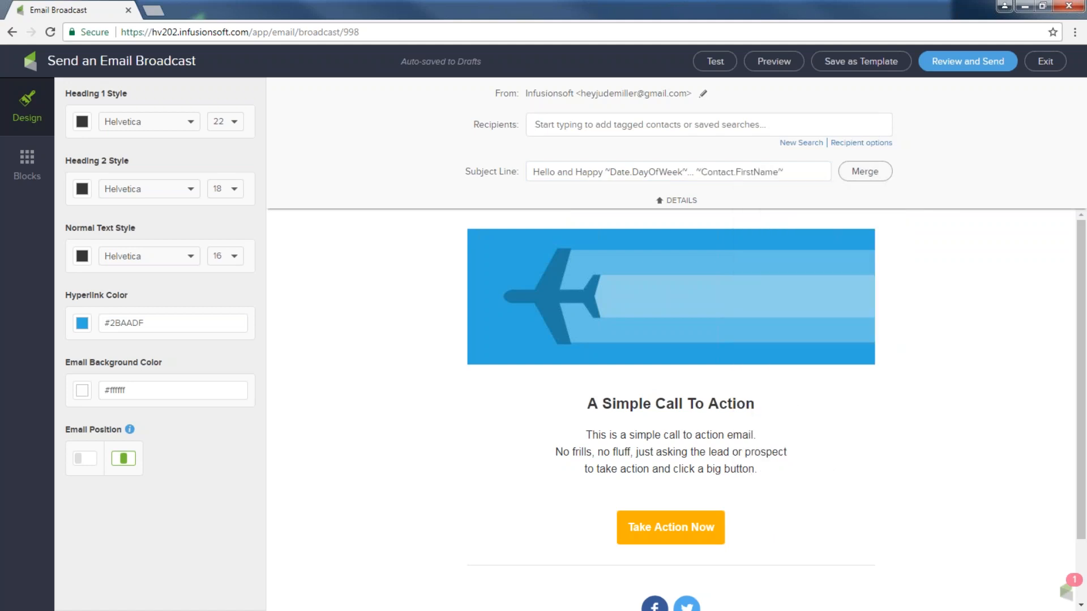
Browse the merge field list without inserting more, then collapse the details section
{"action": "left_click_drag", "start_coordinate": [530, 172], "coordinate": [604, 172]}
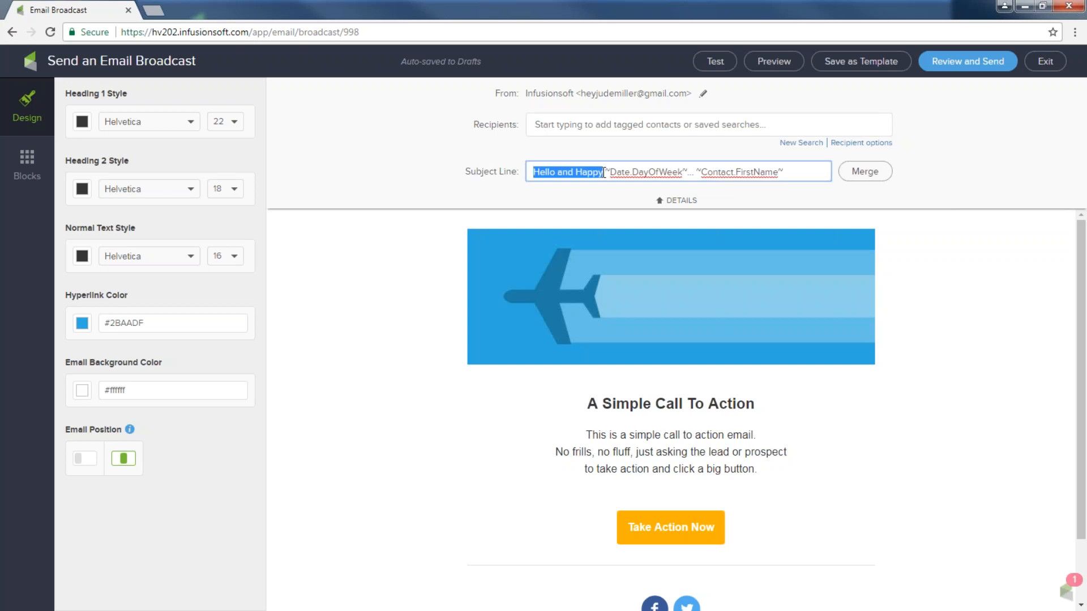
{"action": "left_click", "coordinate": [877, 171]}
{"action": "scroll", "coordinate": [829, 430], "scroll_direction": "down", "scroll_amount": 2}
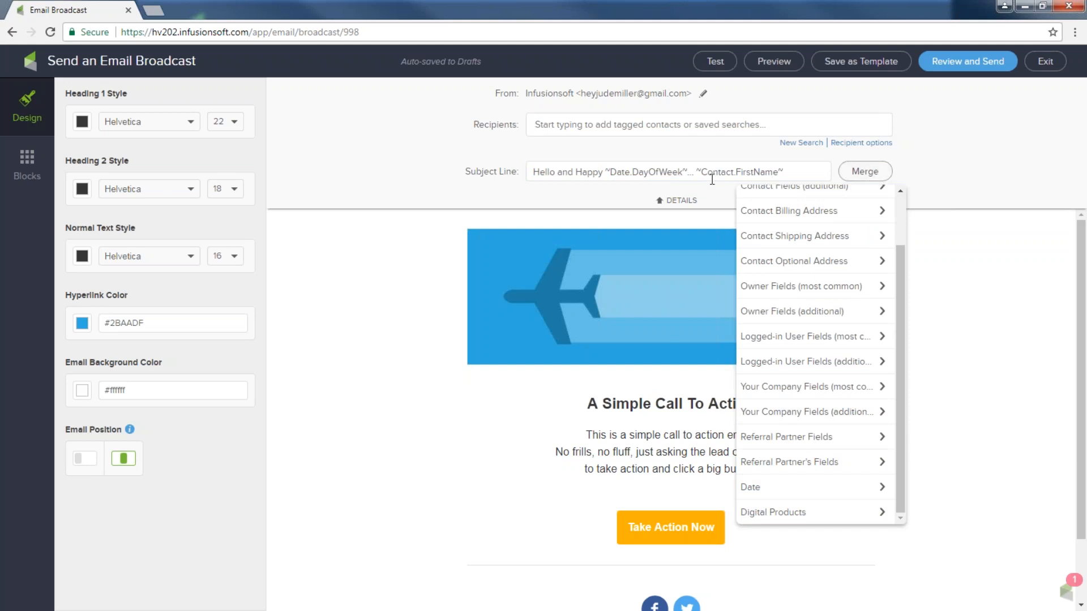
{"action": "left_click", "coordinate": [864, 176]}
{"action": "left_click", "coordinate": [864, 176]}
{"action": "scroll", "coordinate": [864, 208], "scroll_direction": "up", "scroll_amount": 2}
{"action": "left_click", "coordinate": [800, 205]}
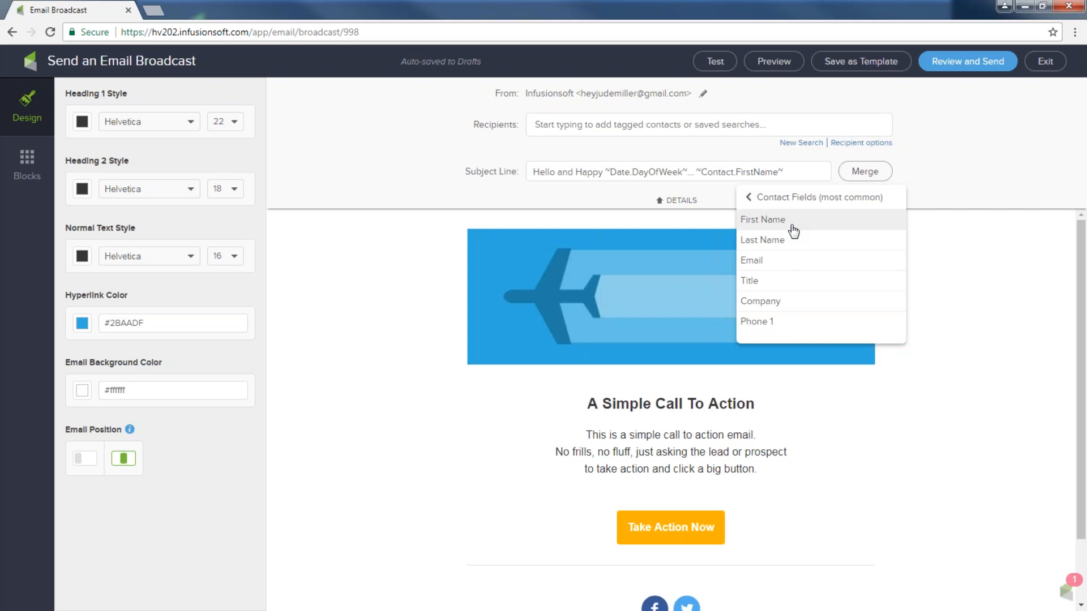
{"action": "left_click", "coordinate": [974, 272]}
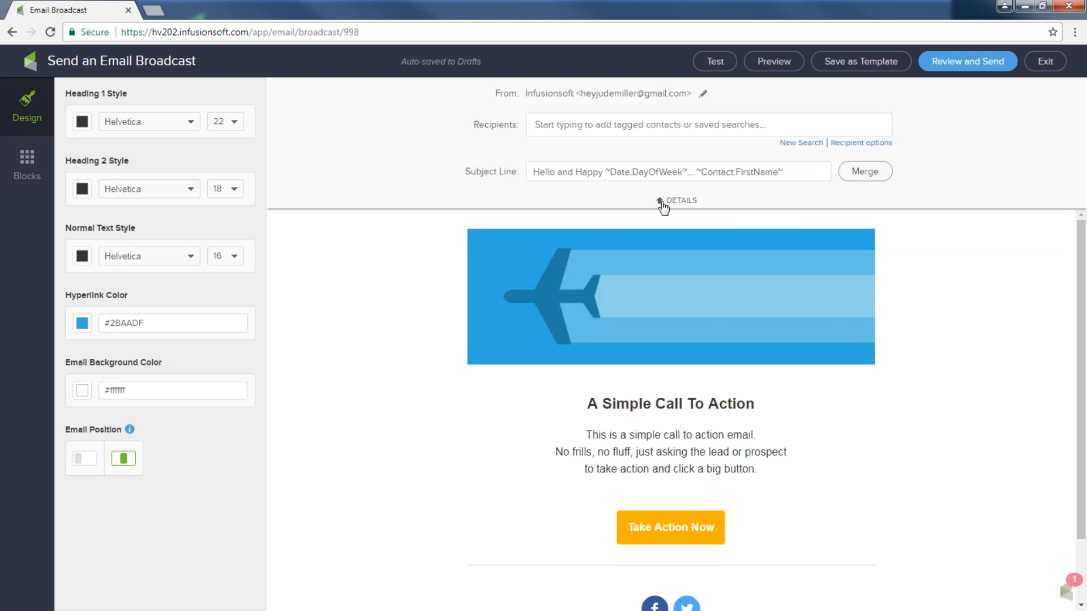
{"action": "left_click", "coordinate": [662, 206]}
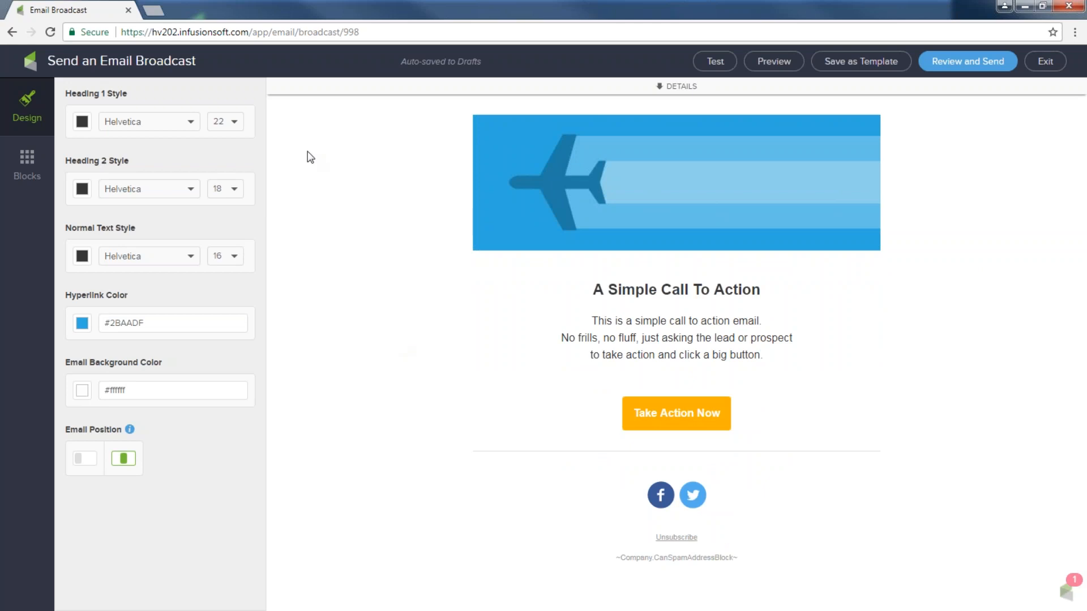
{"action": "left_click", "coordinate": [82, 324]}
{"action": "left_click", "coordinate": [82, 325]}
{"action": "left_click", "coordinate": [82, 393]}
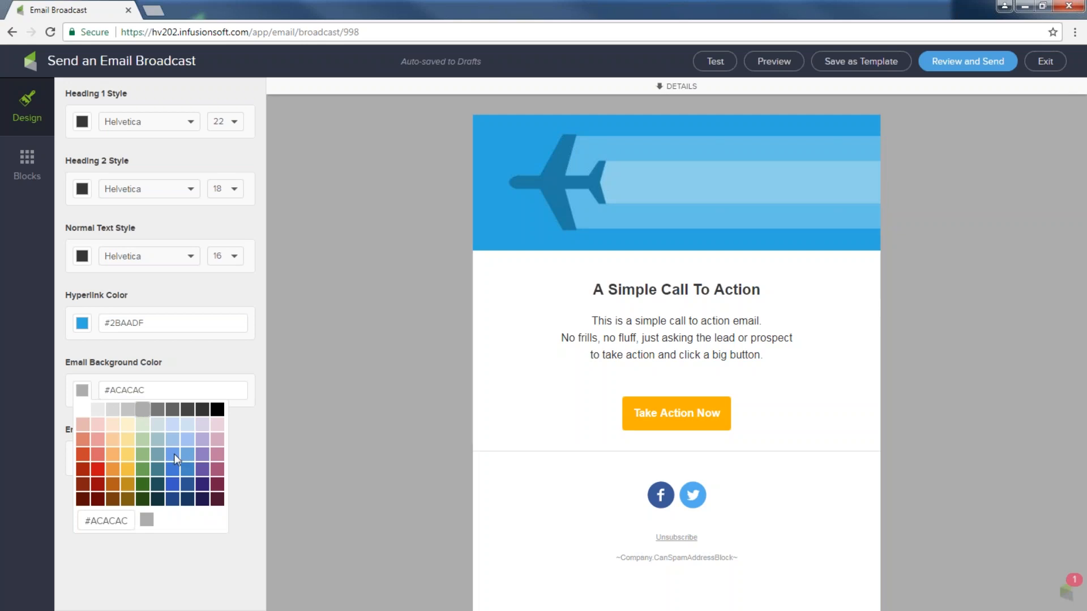
{"action": "left_click", "coordinate": [174, 454]}
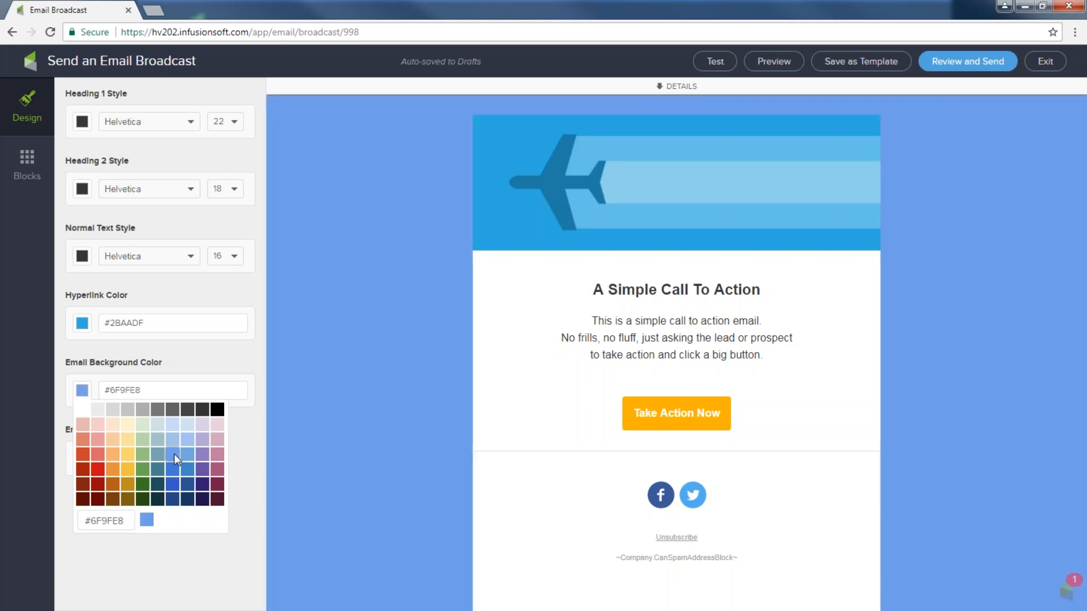
{"action": "left_click", "coordinate": [214, 482]}
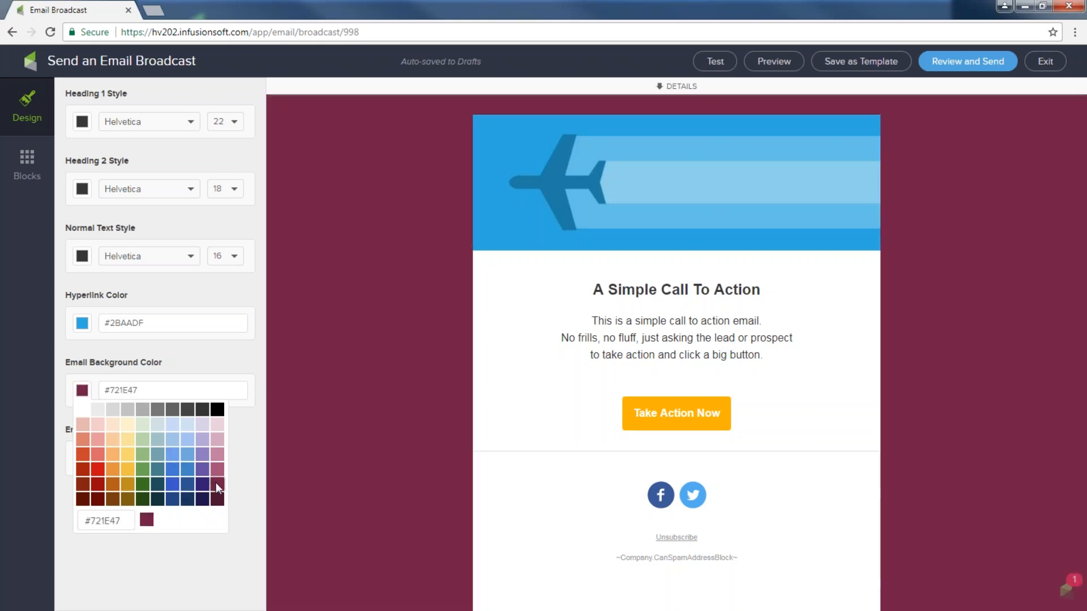
{"action": "left_click", "coordinate": [84, 408]}
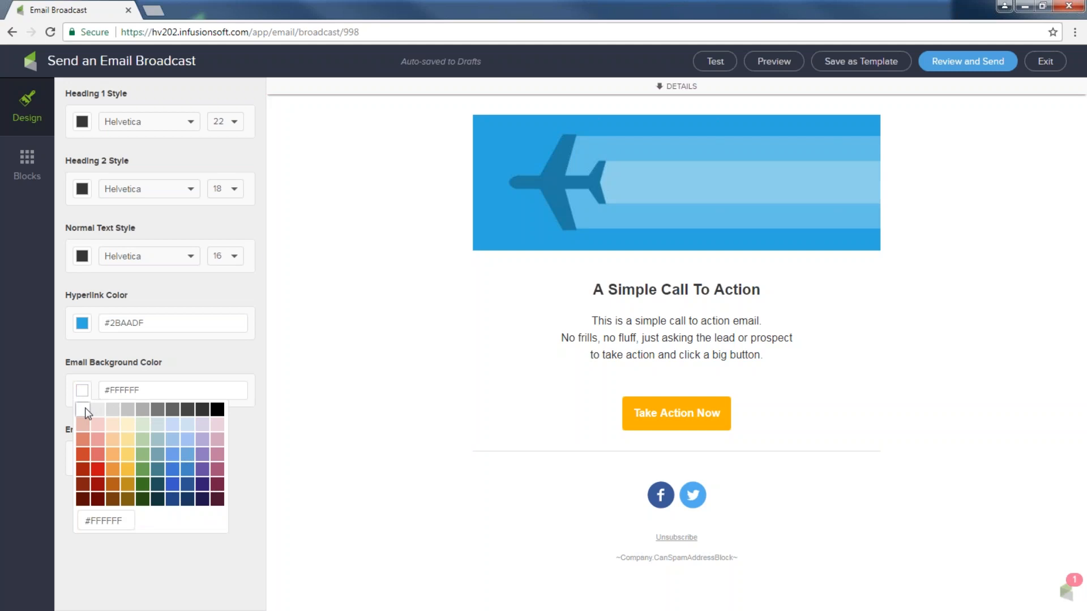
{"action": "left_click", "coordinate": [363, 400]}
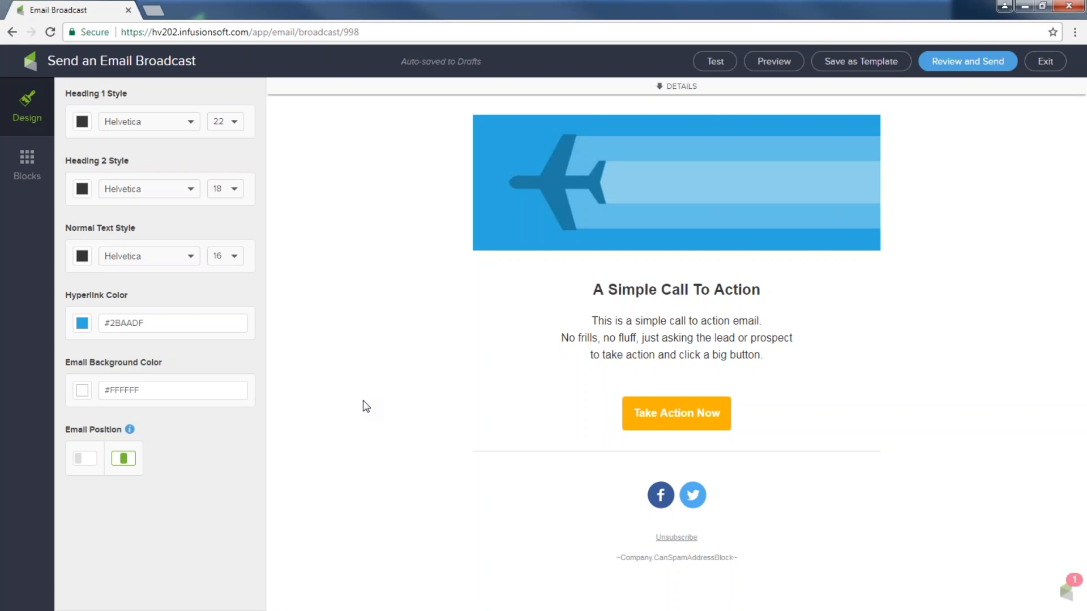
Swap the airplane header image for inftransparentbanner.png, then reopen the Image Library
{"action": "left_click", "coordinate": [687, 173]}
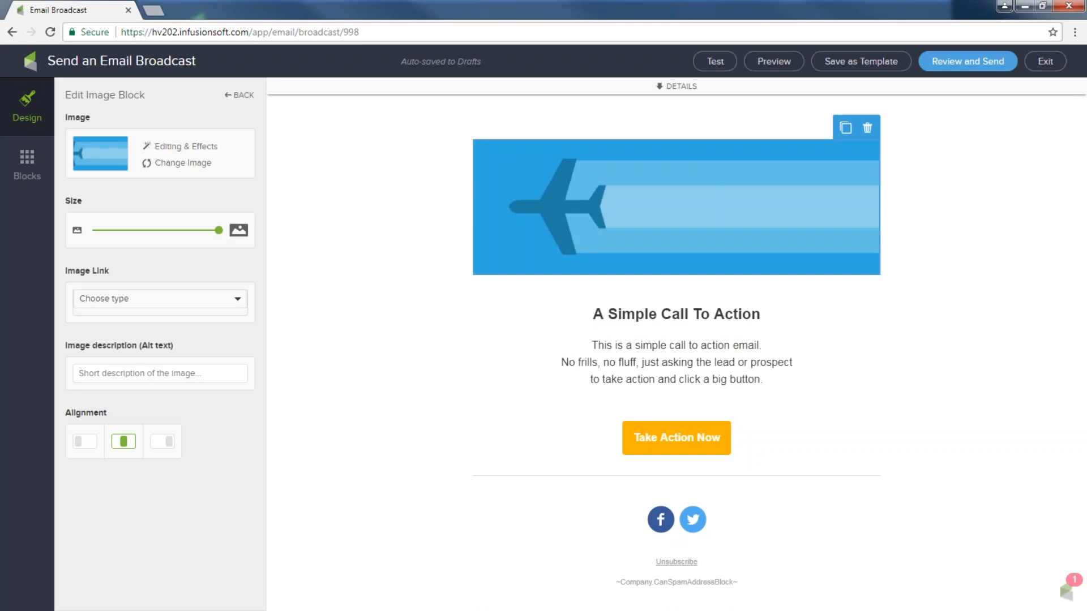
{"action": "left_click", "coordinate": [180, 164]}
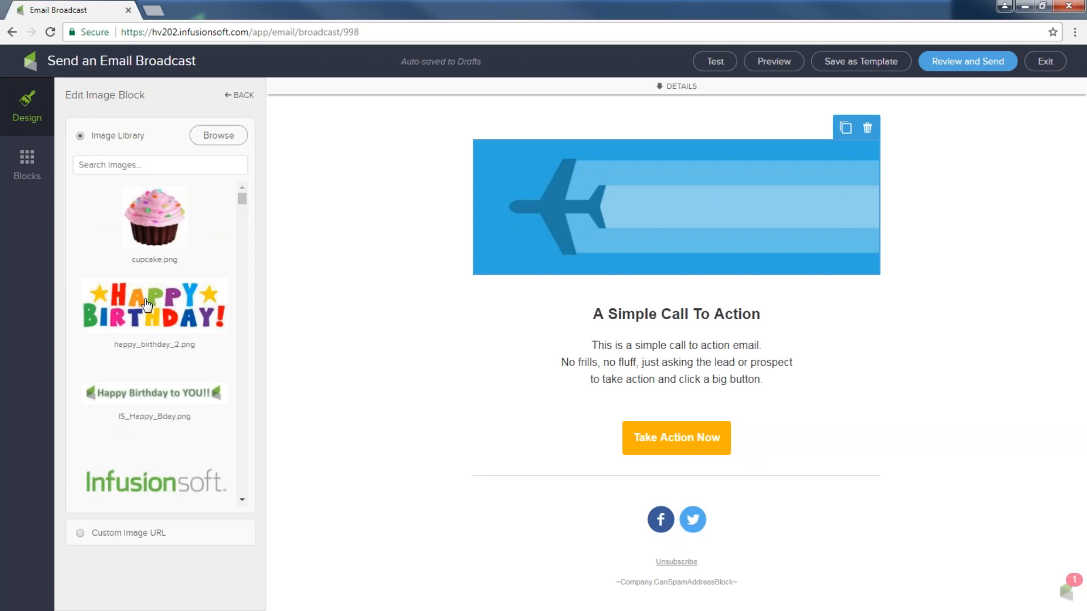
{"action": "scroll", "coordinate": [149, 310], "scroll_direction": "down", "scroll_amount": 2}
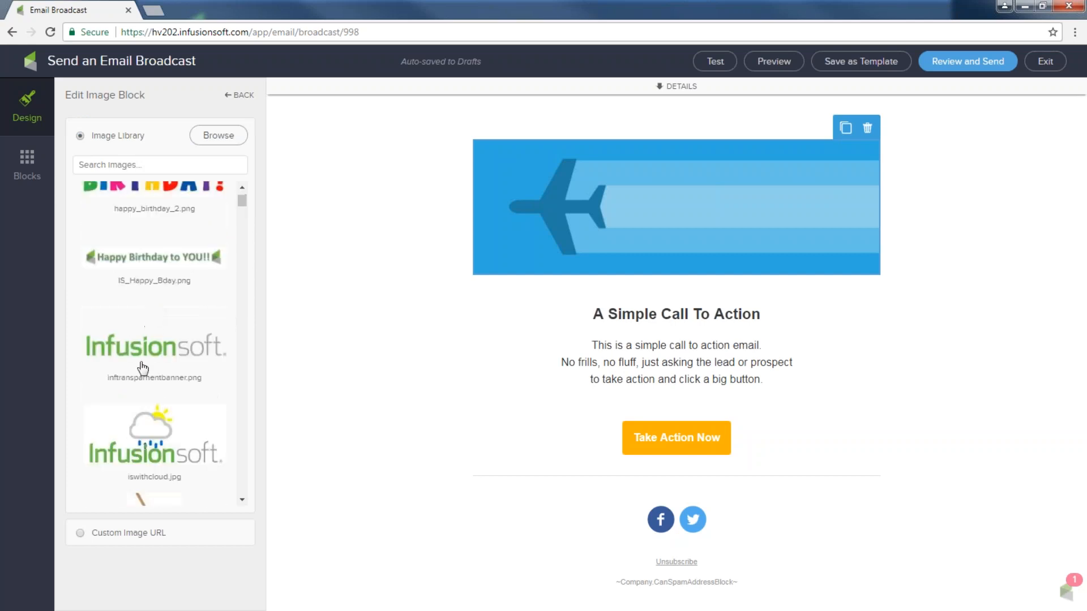
{"action": "left_click", "coordinate": [140, 344]}
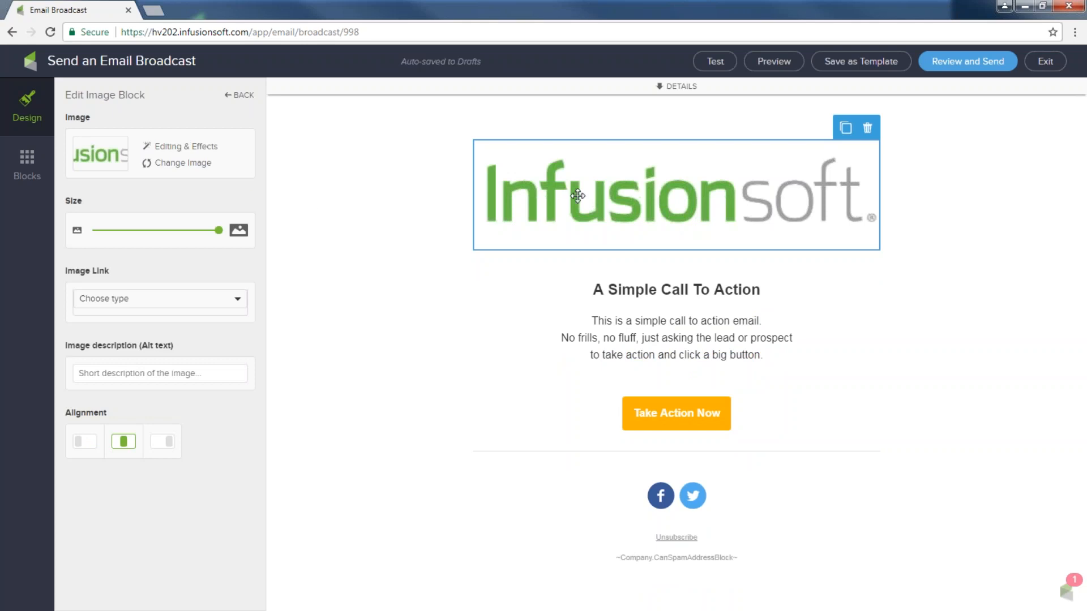
{"action": "left_click", "coordinate": [201, 164]}
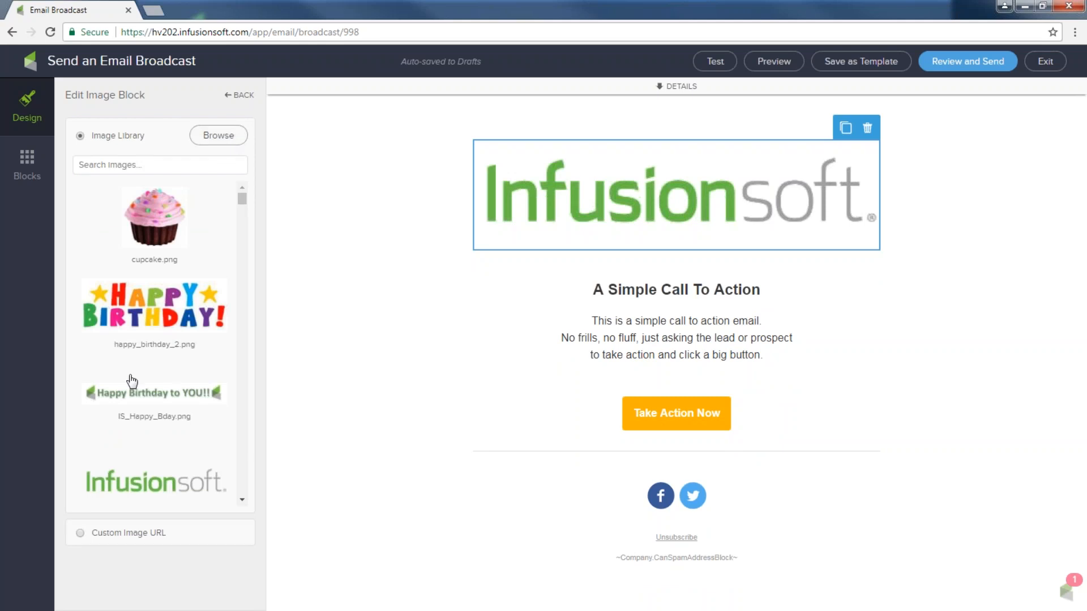
Search the image library for 'Infu' and choose infusionsoft_hearts.png
{"action": "left_click", "coordinate": [131, 170]}
{"action": "type", "text": "Infu"}
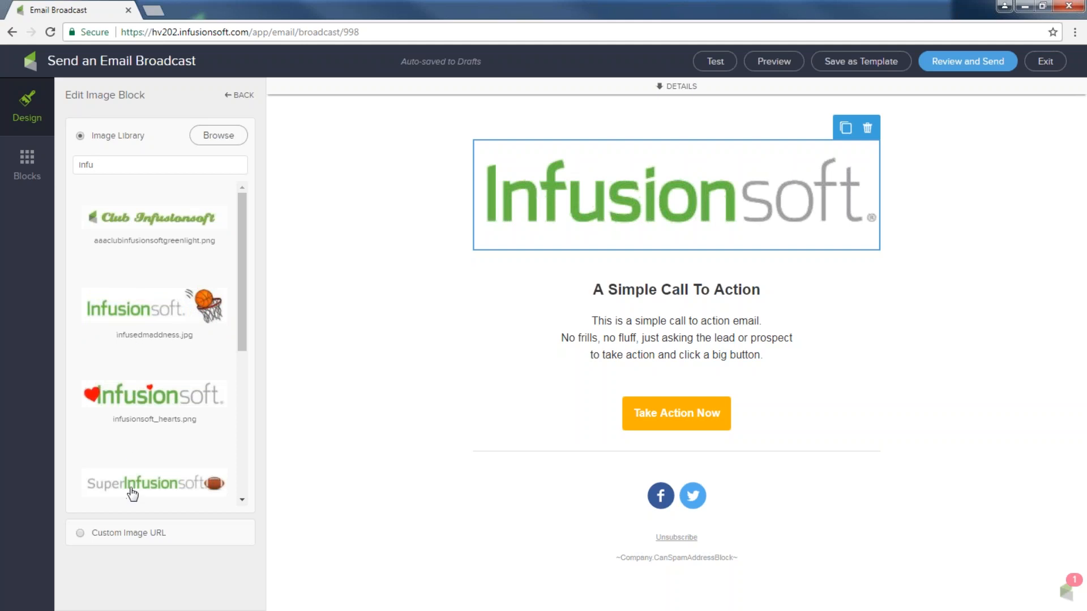
{"action": "scroll", "coordinate": [134, 492], "scroll_direction": "down", "scroll_amount": 3}
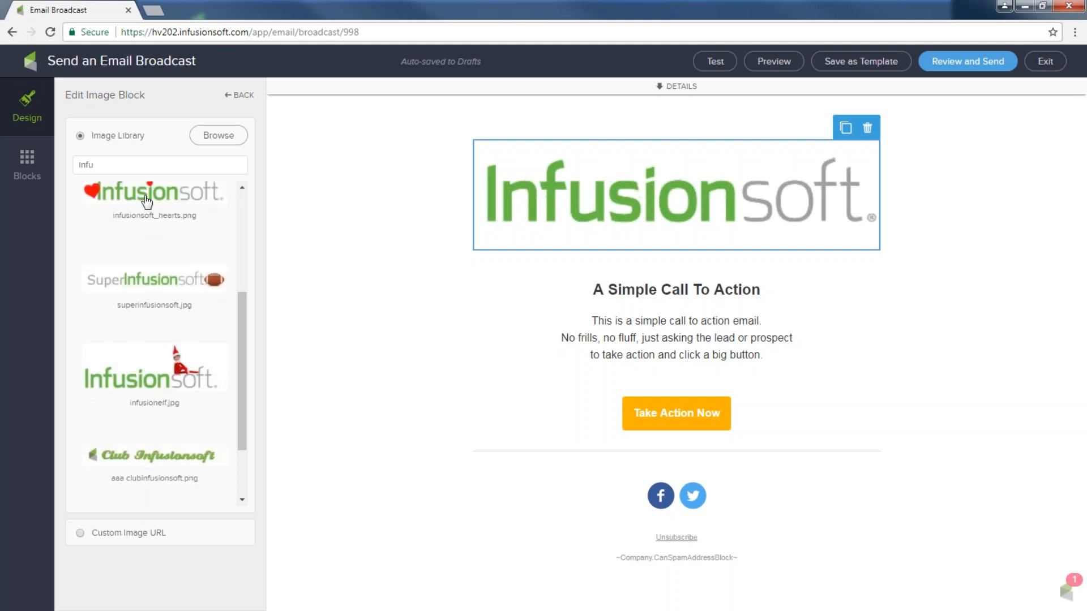
{"action": "left_click", "coordinate": [147, 209]}
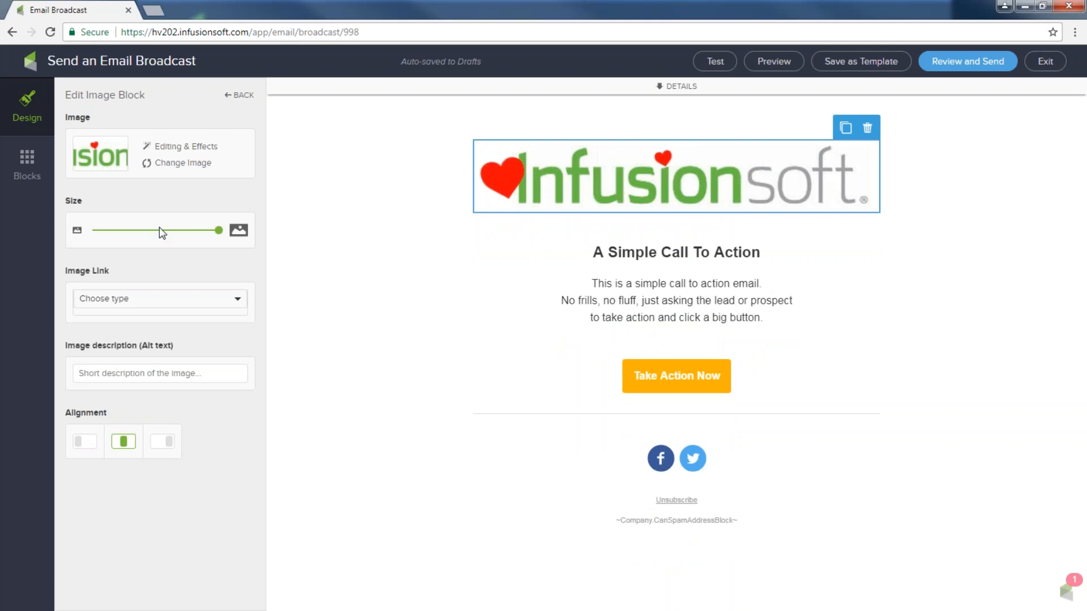
Size the logo to nearly full width, centre it, and set alt text 'hearts and infusionsoft'
{"action": "left_click_drag", "start_coordinate": [220, 233], "coordinate": [154, 241]}
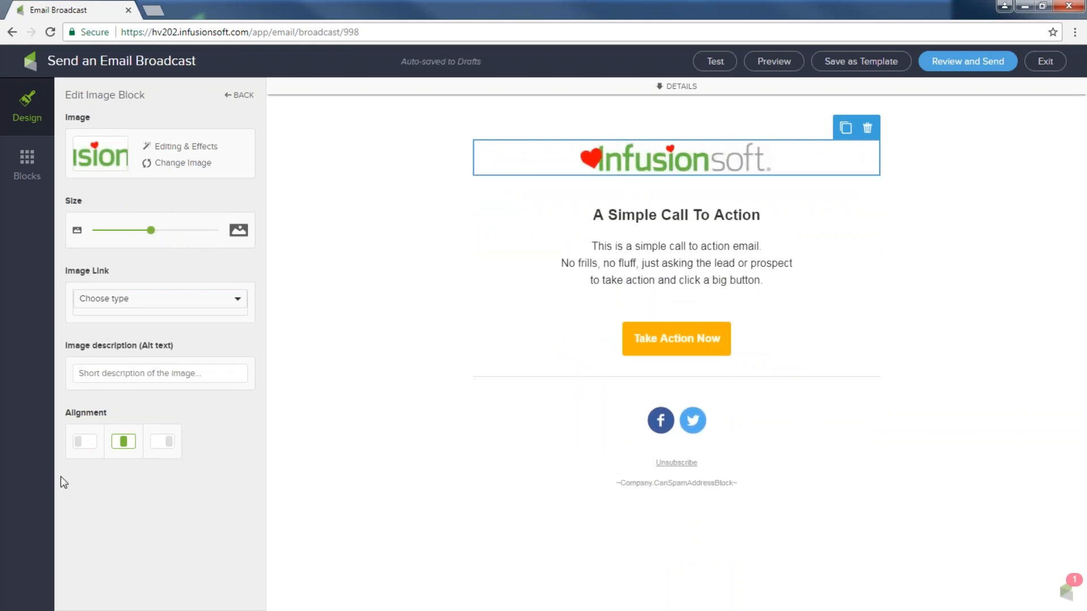
{"action": "left_click", "coordinate": [95, 444]}
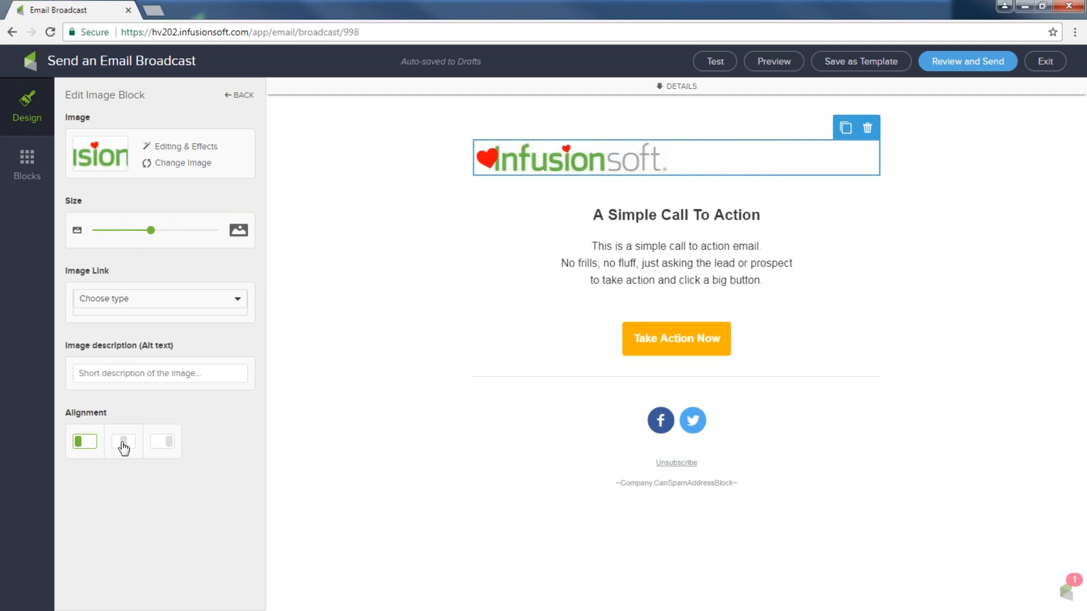
{"action": "left_click", "coordinate": [123, 445]}
{"action": "left_click", "coordinate": [161, 443]}
{"action": "left_click", "coordinate": [129, 447]}
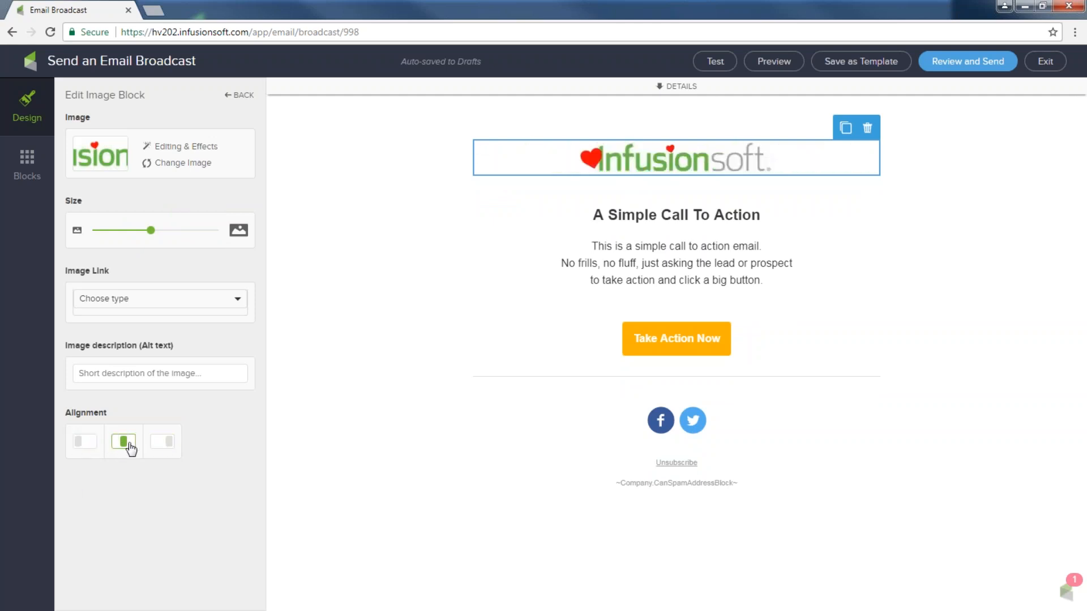
{"action": "left_click_drag", "start_coordinate": [151, 230], "coordinate": [215, 230]}
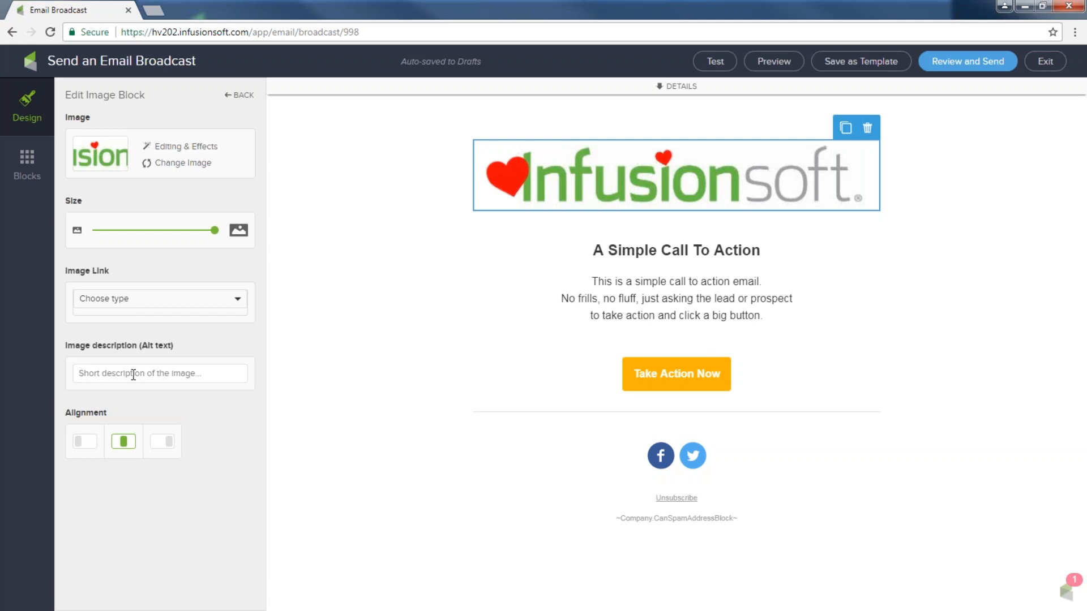
{"action": "type", "text": "hearts and inf"}
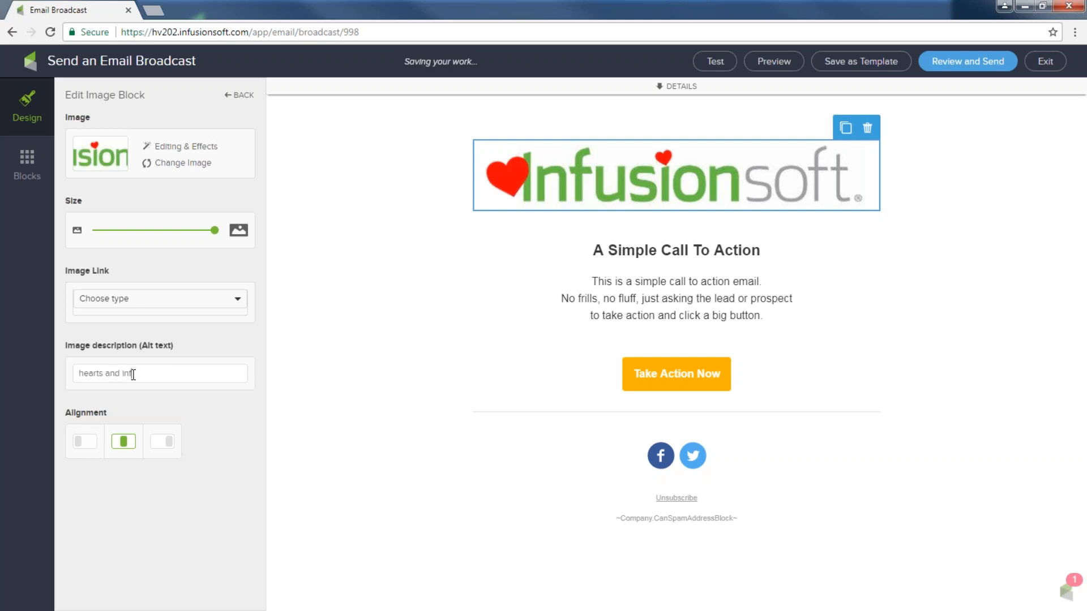
{"action": "type", "text": "usionsoft"}
Replace the old call-to-action heading with 'Wow..get free ideas now!'
{"action": "left_click_drag", "start_coordinate": [599, 253], "coordinate": [573, 222]}
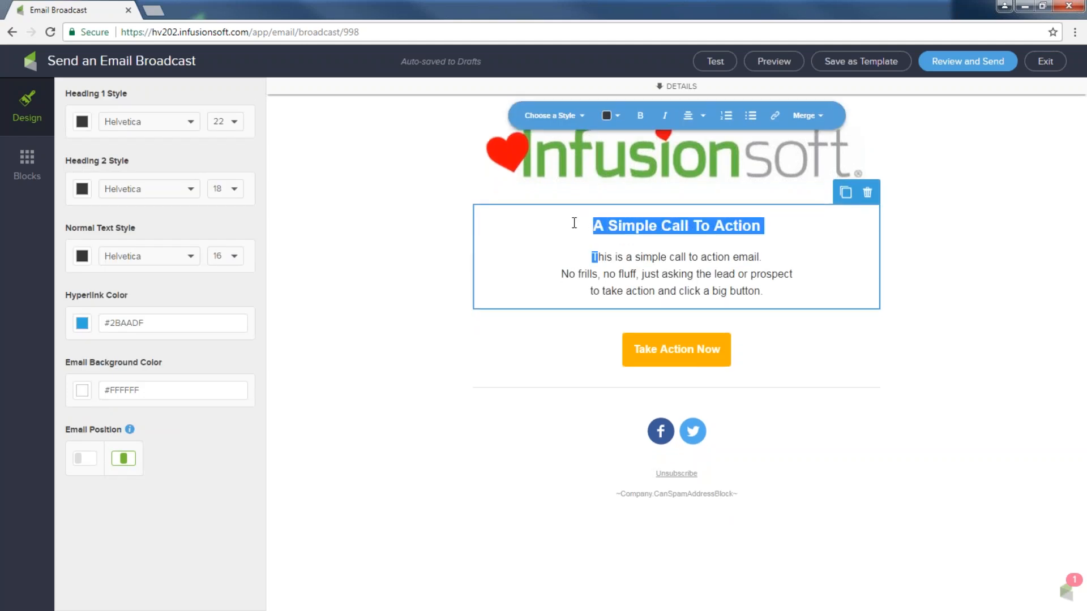
{"action": "type", "text": "Wowhis"}
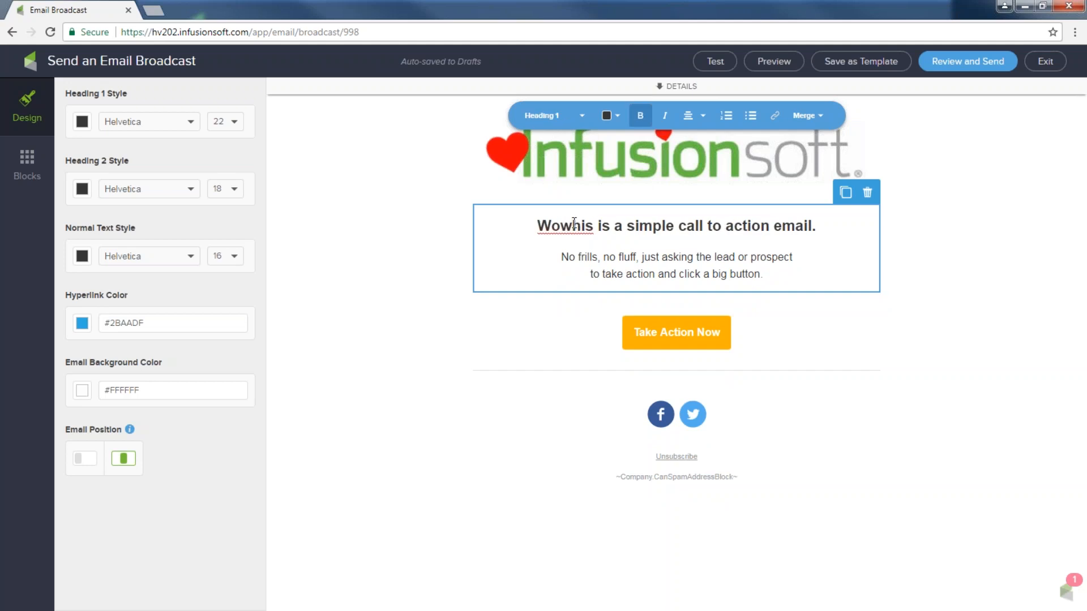
{"action": "left_click_drag", "start_coordinate": [818, 226], "coordinate": [571, 229]}
{"action": "type", "text": "..g"}
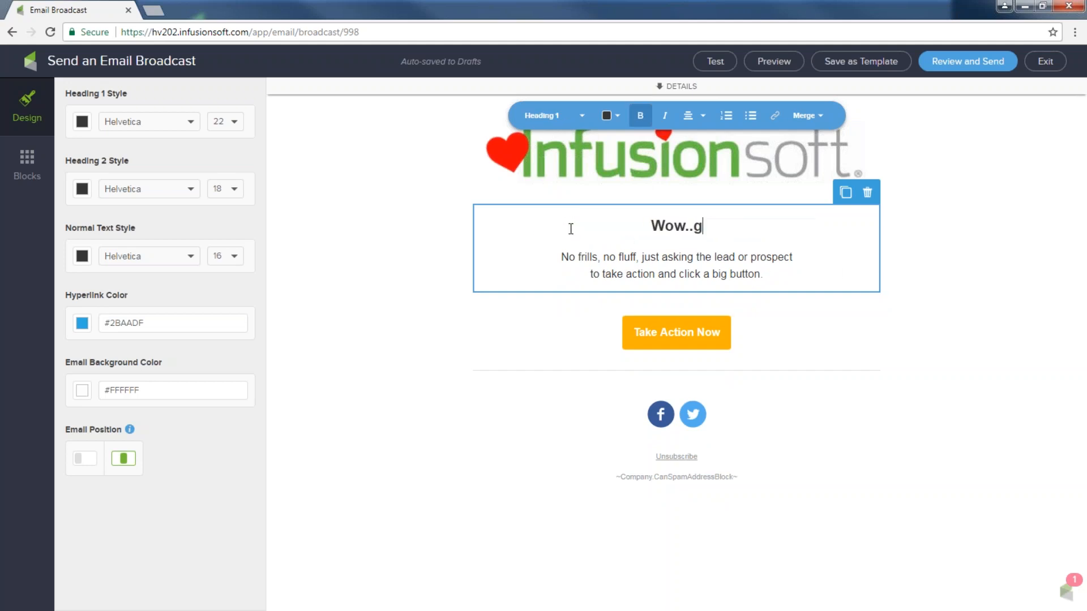
{"action": "type", "text": "et free ideas "}
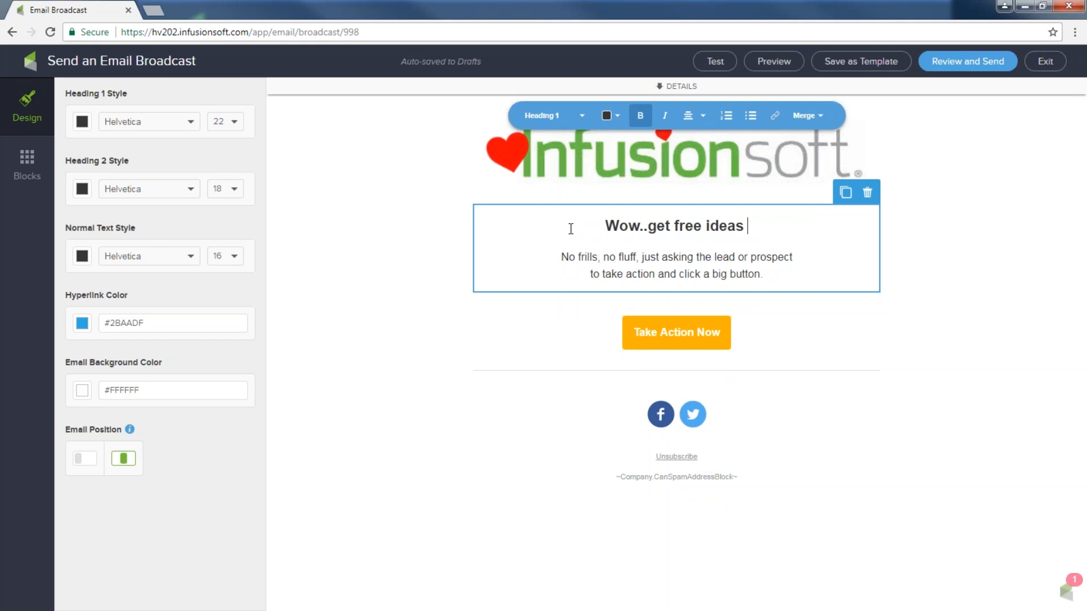
{"action": "type", "text": "now!"}
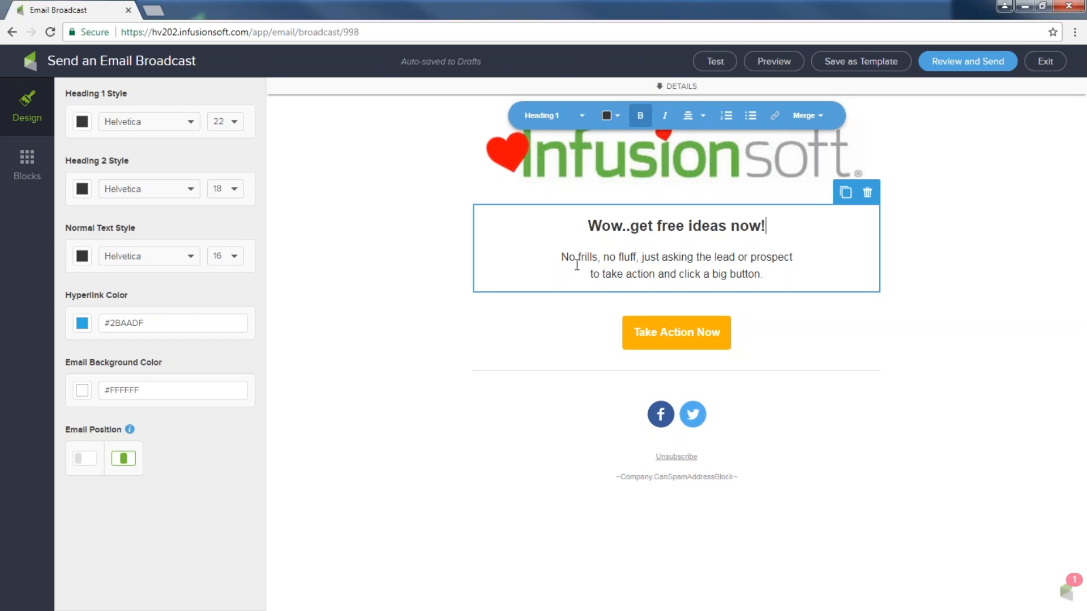
{"action": "left_click_drag", "start_coordinate": [561, 258], "coordinate": [774, 277]}
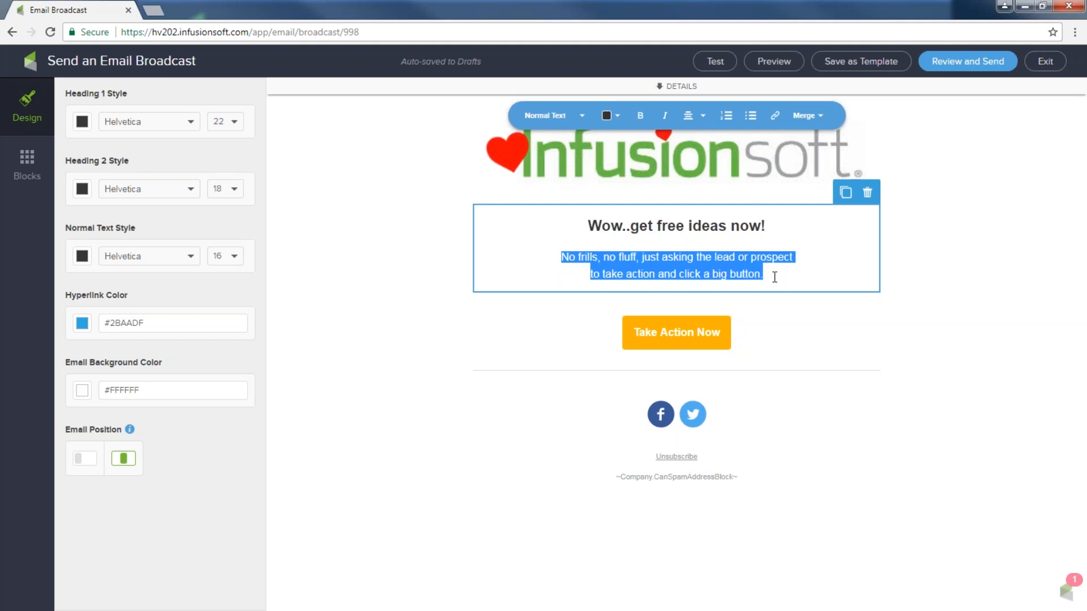
Append 'Get some free ideas now. Just click here!' to the body paragraph and select 'Just click here!'
{"action": "left_click", "coordinate": [774, 276]}
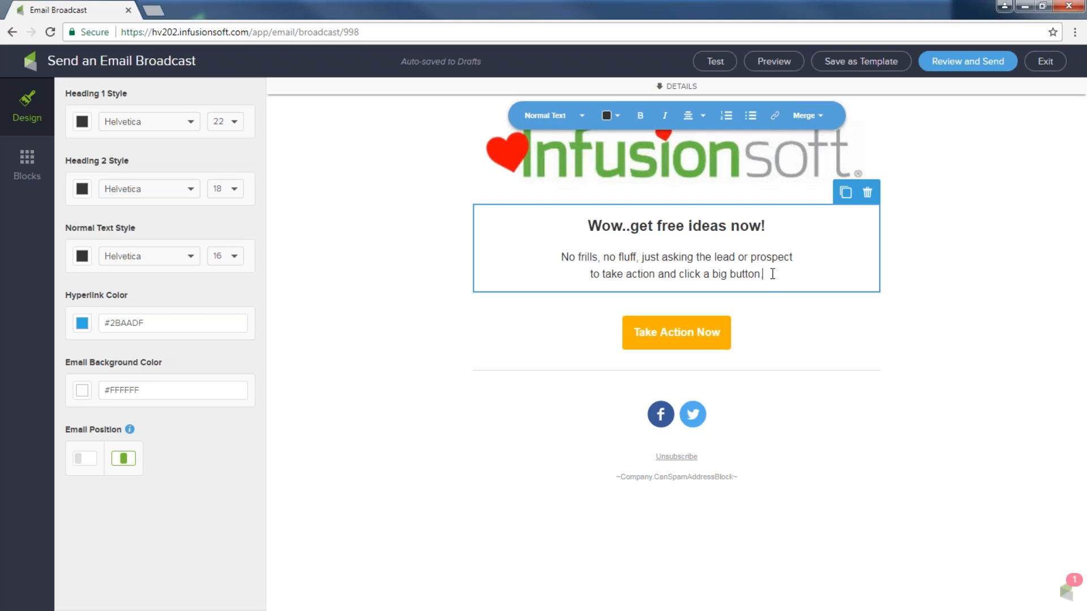
{"action": "type", "text": "Get some "}
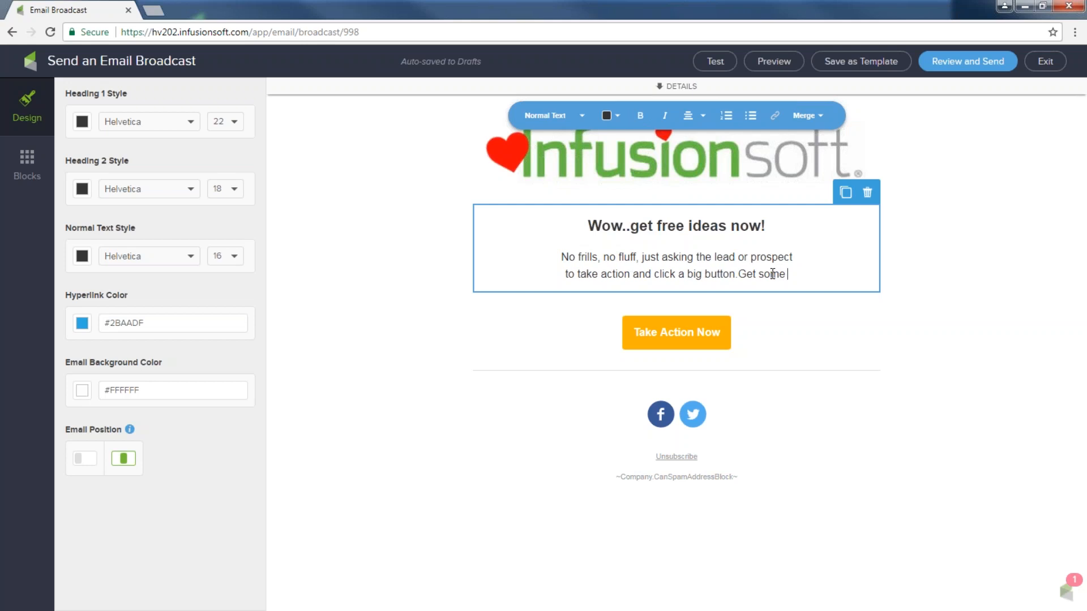
{"action": "type", "text": "free idea"}
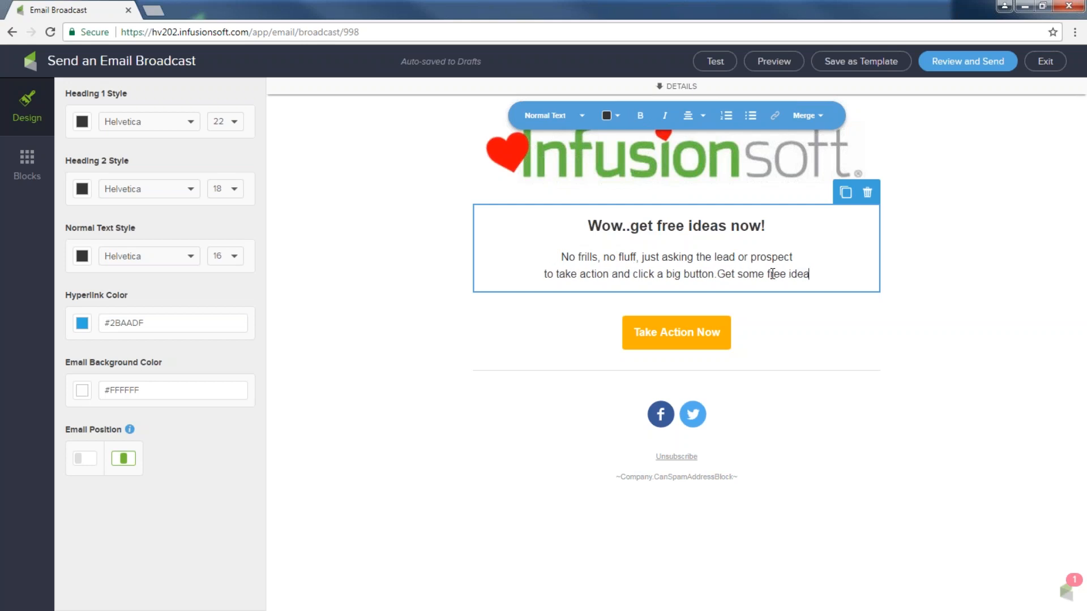
{"action": "type", "text": "s now. Just"}
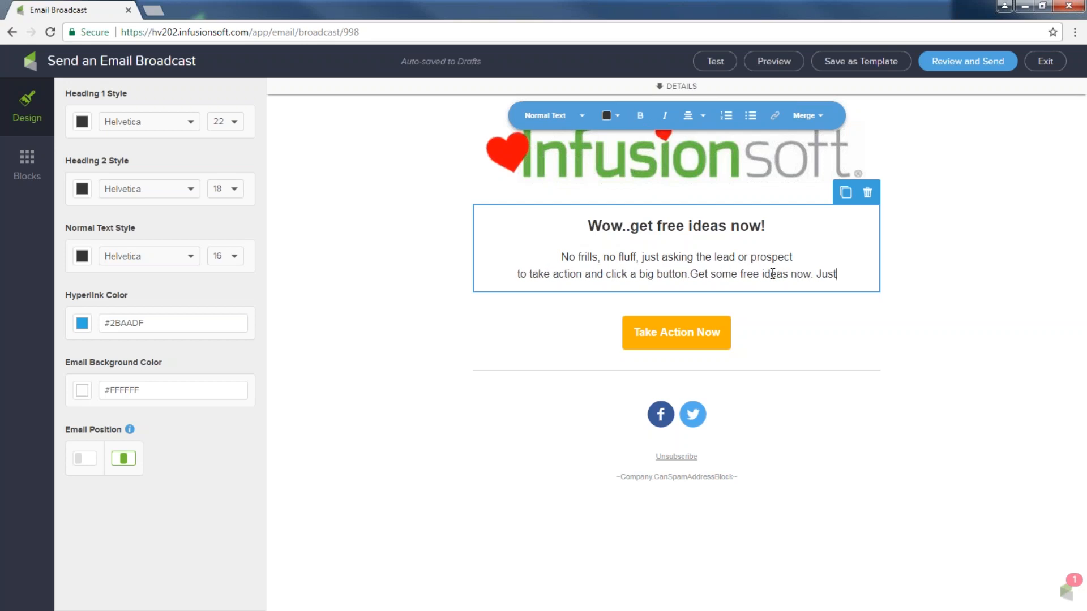
{"action": "type", "text": " click here!"}
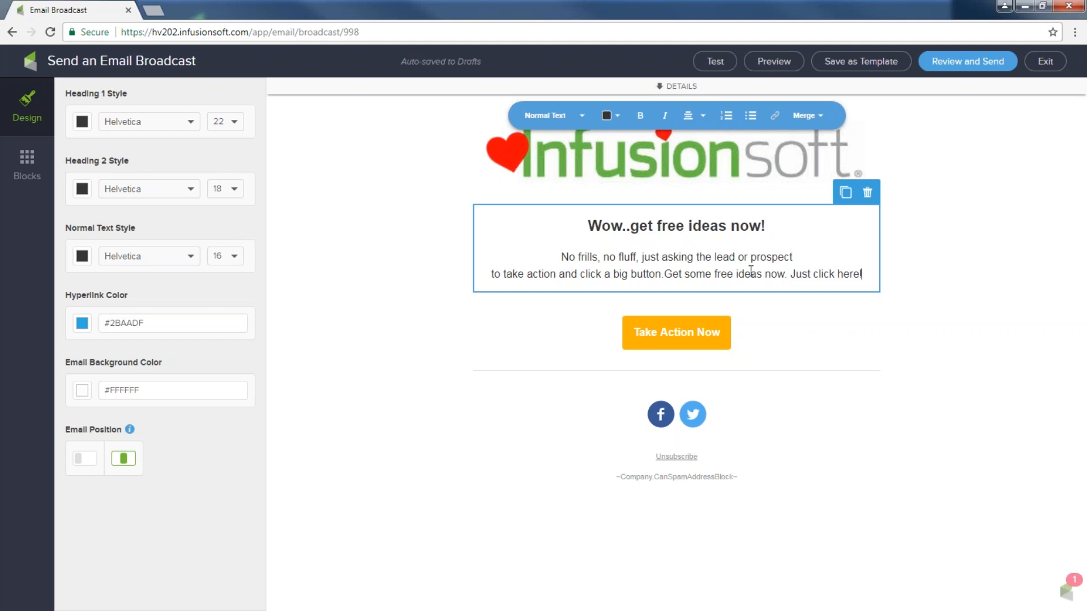
{"action": "left_click_drag", "start_coordinate": [864, 274], "coordinate": [790, 276]}
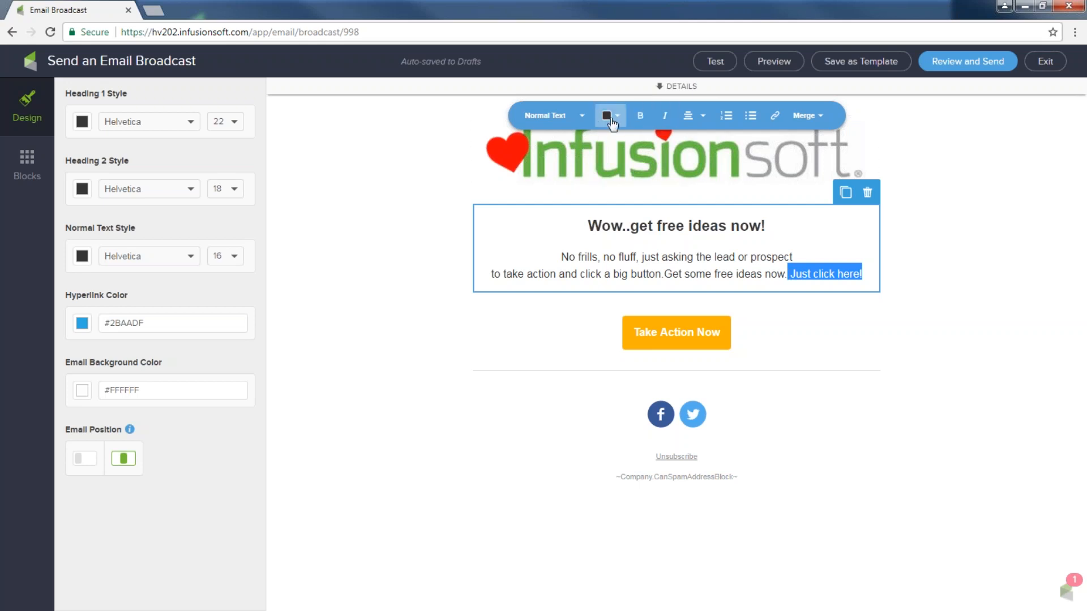
Link 'Just click here!' as a file download of 5 Fun-Newsletter Ideas 4U.docx
{"action": "left_click", "coordinate": [773, 122]}
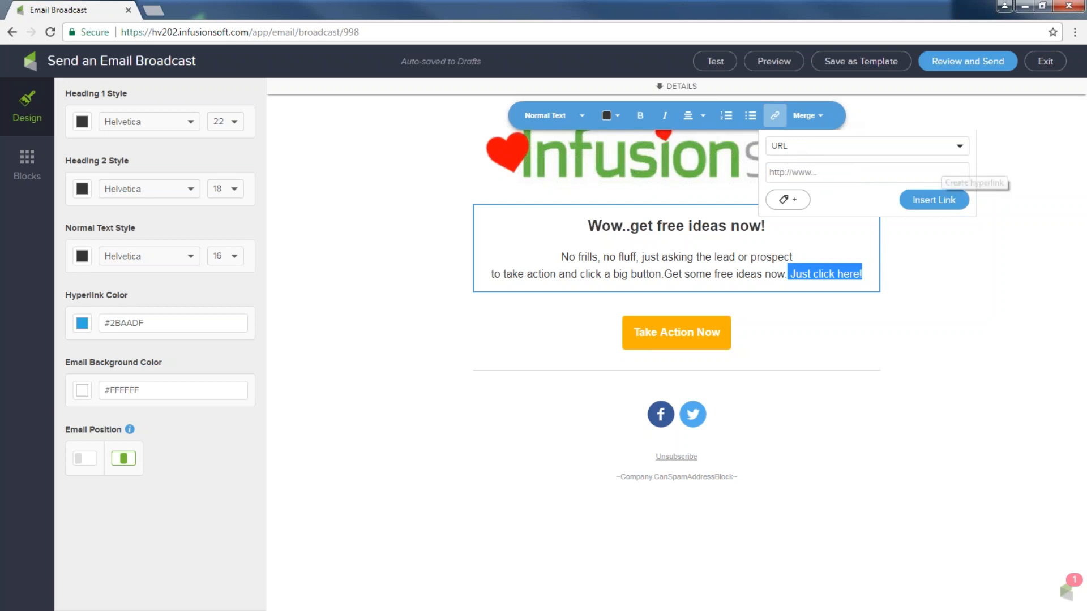
{"action": "left_click", "coordinate": [959, 147]}
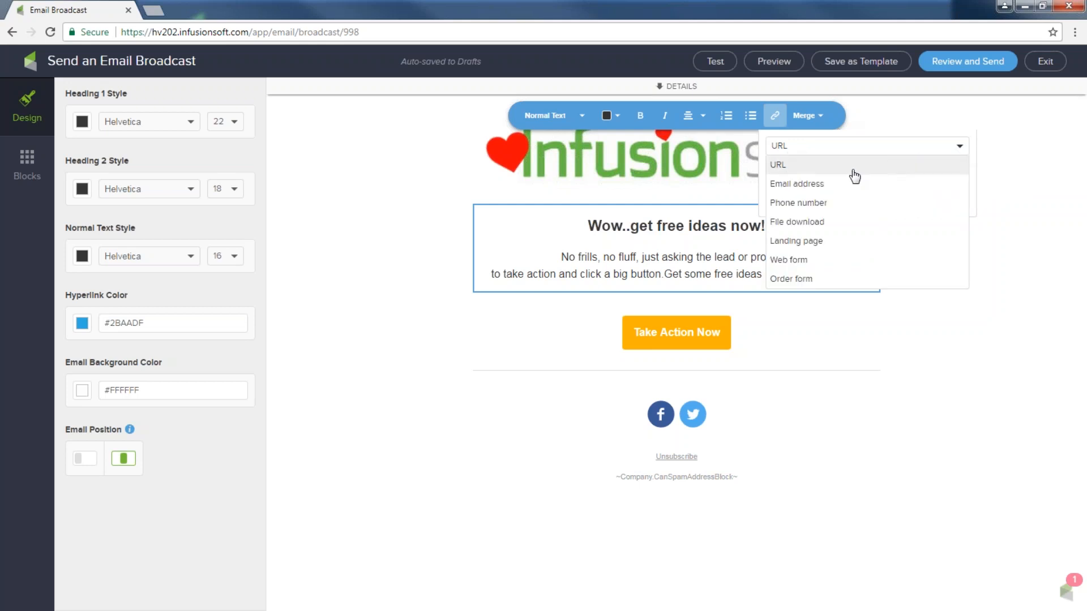
{"action": "left_click", "coordinate": [807, 226]}
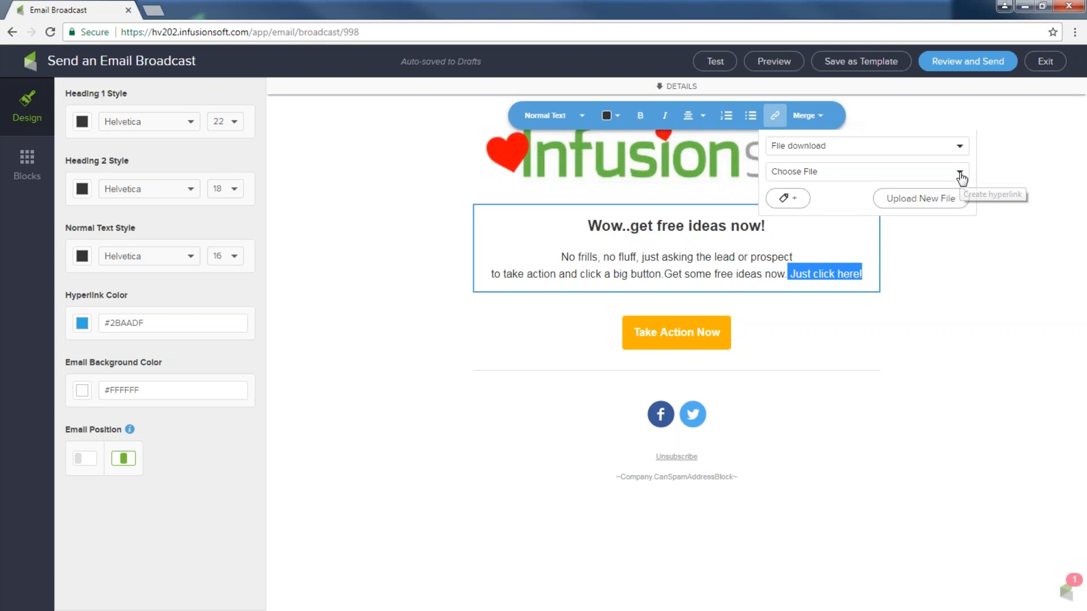
{"action": "left_click", "coordinate": [960, 173]}
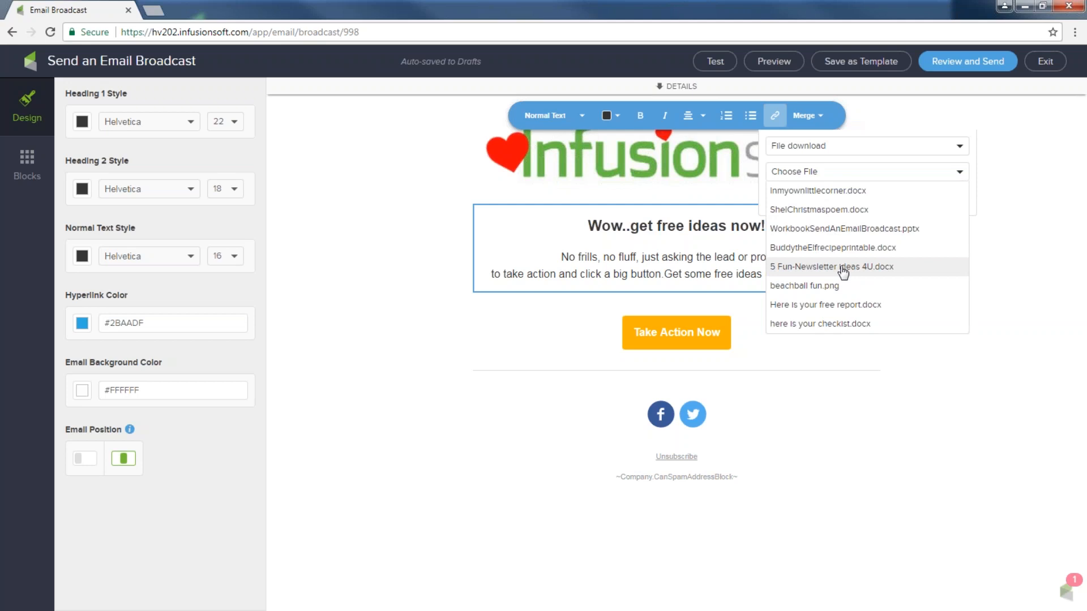
{"action": "left_click", "coordinate": [843, 272]}
{"action": "left_click", "coordinate": [931, 199]}
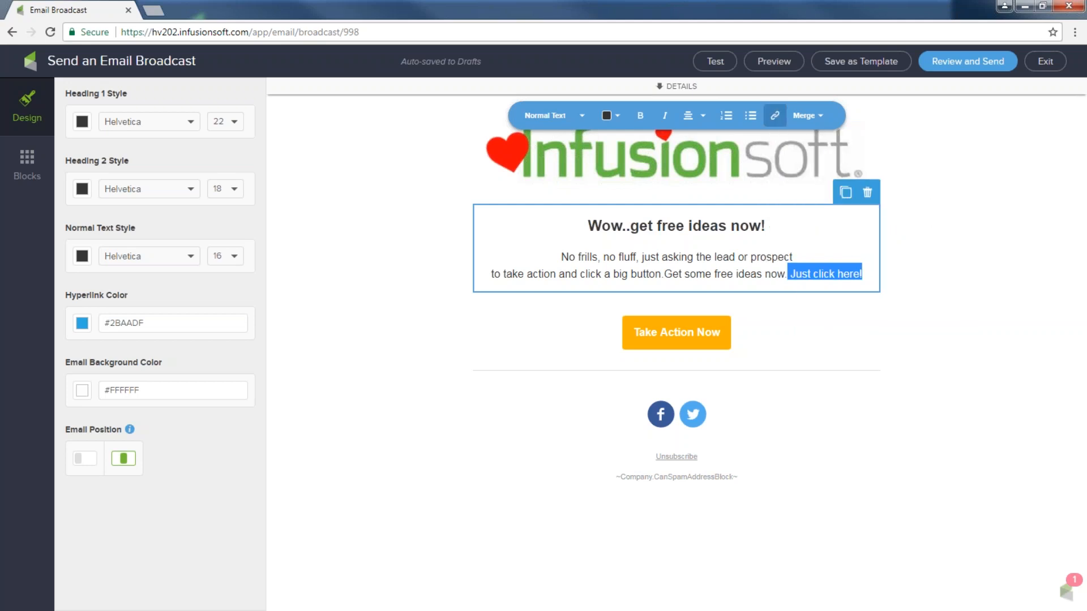
{"action": "left_click", "coordinate": [931, 286]}
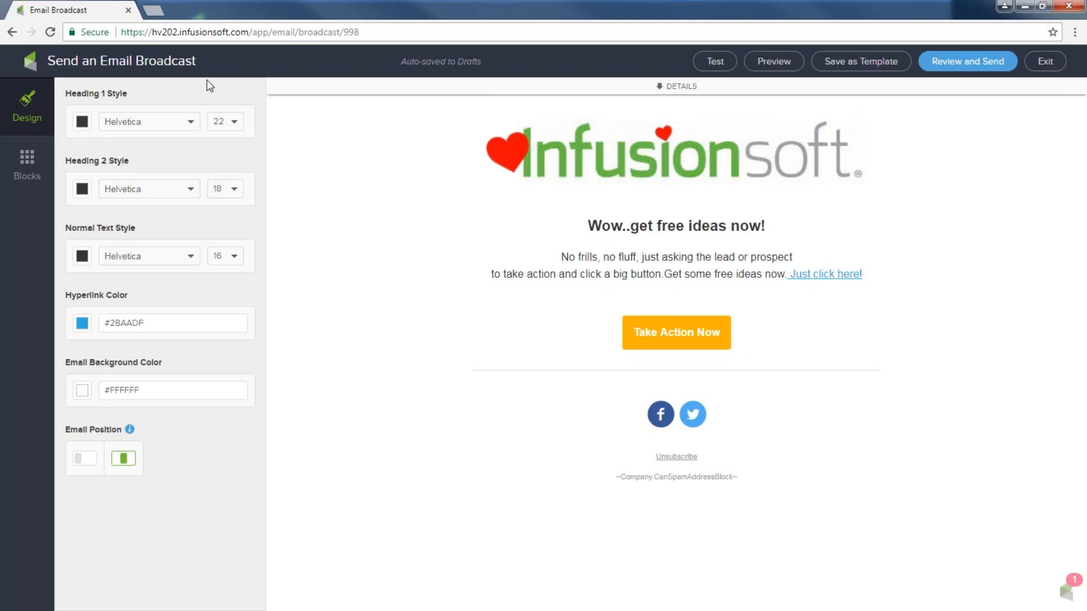
Set the email's hyperlink colour to the red swatch #CA0D14
{"action": "left_click", "coordinate": [82, 323]}
{"action": "left_click", "coordinate": [99, 403]}
{"action": "left_click", "coordinate": [245, 384]}
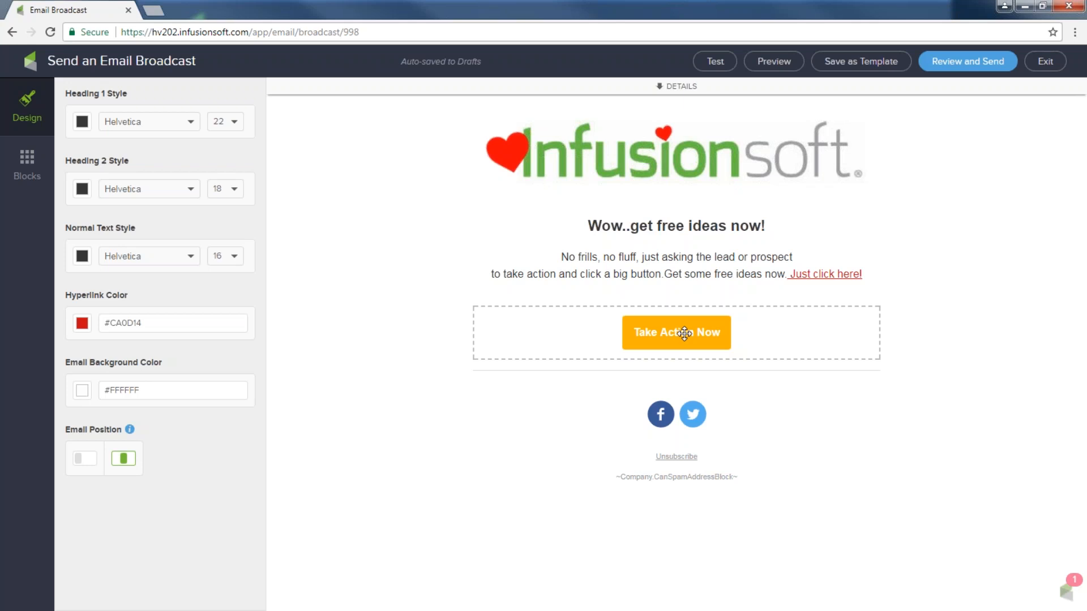
Change the call-to-action button text to 'Get ideas now!!' and make the button red
{"action": "left_click", "coordinate": [684, 333]}
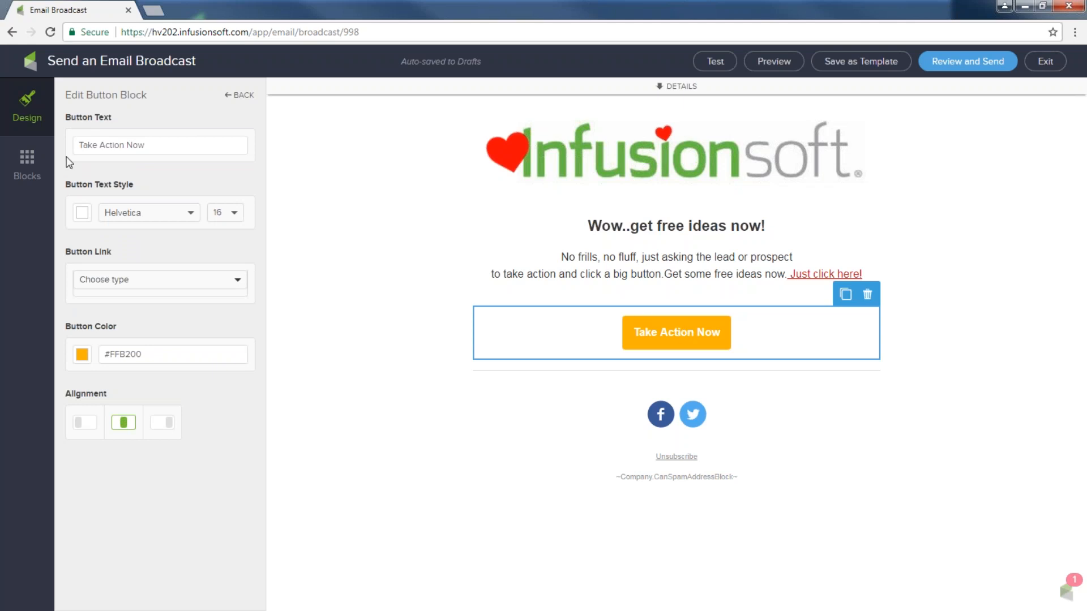
{"action": "left_click_drag", "start_coordinate": [65, 117], "coordinate": [160, 148]}
{"action": "type", "text": "G"}
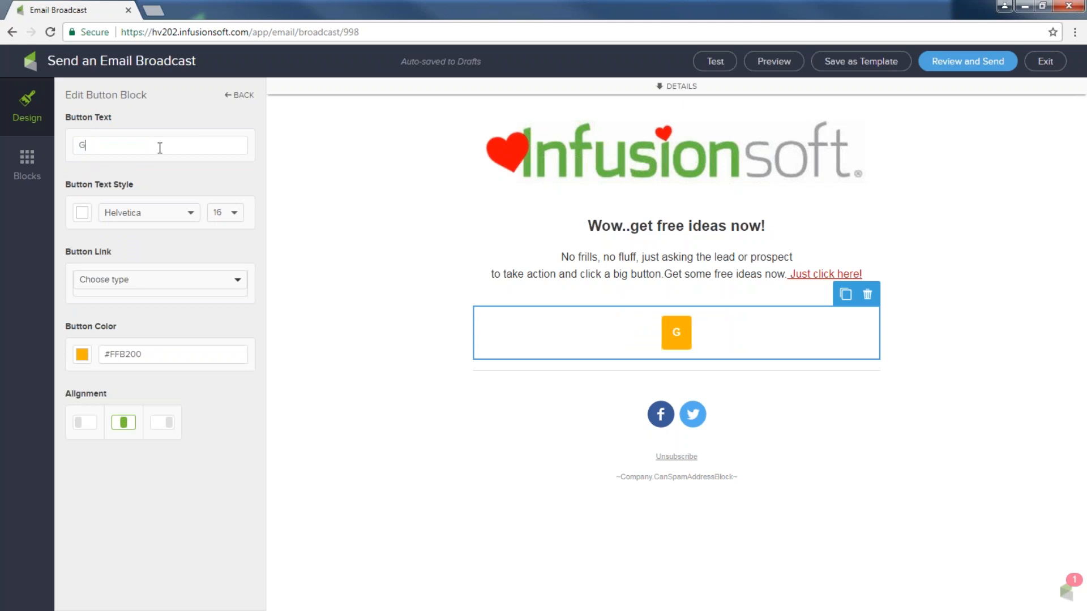
{"action": "type", "text": "et ideas now!!"}
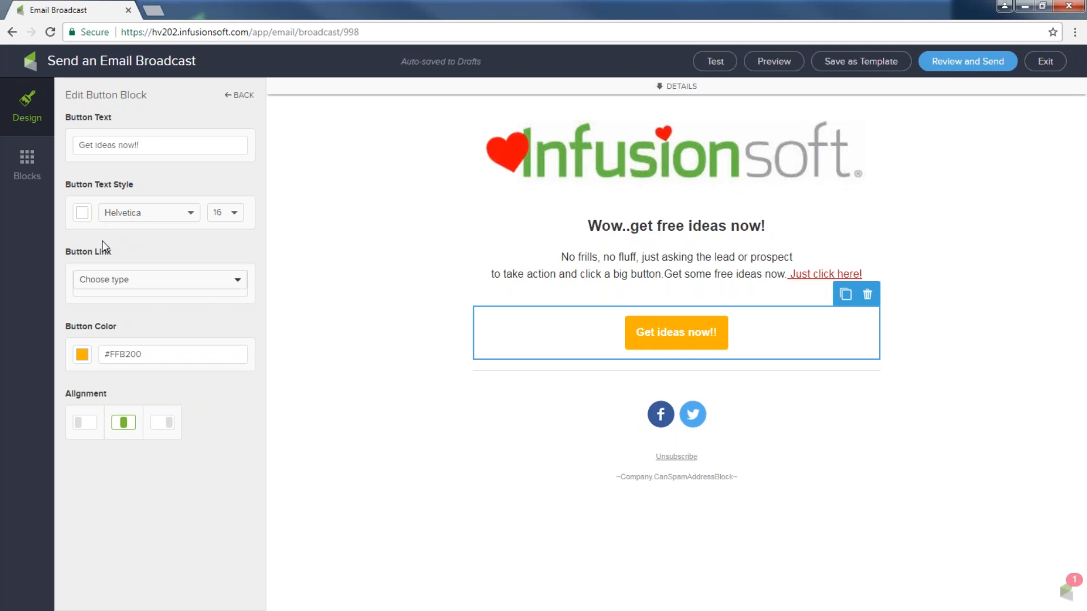
{"action": "left_click", "coordinate": [81, 355]}
{"action": "left_click", "coordinate": [98, 433]}
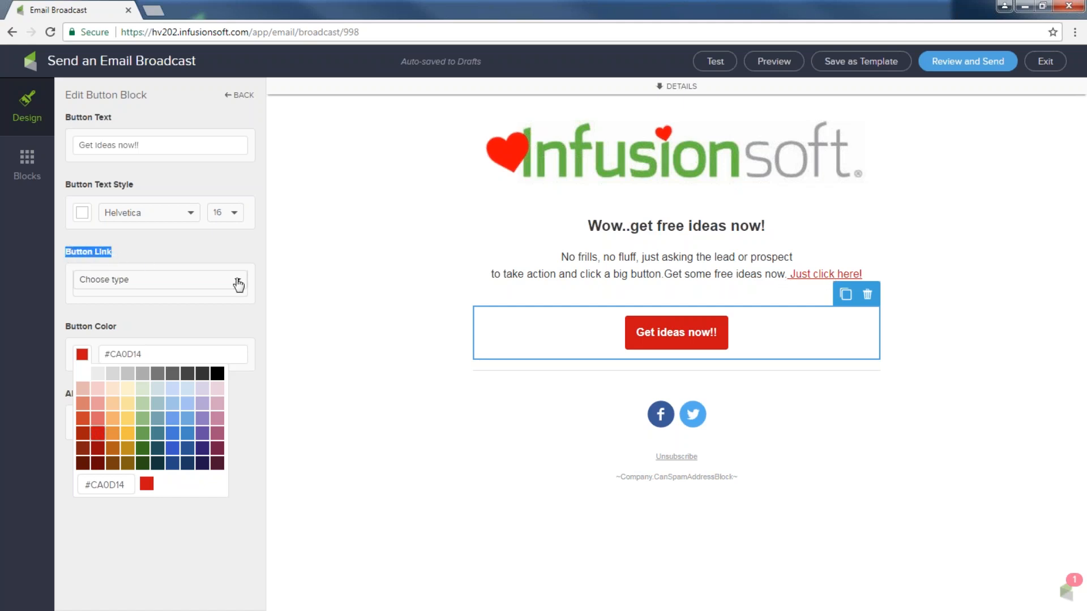
{"action": "left_click", "coordinate": [238, 281]}
Make the button a file download of 5 Fun-Newsletter Ideas 4U.docx
{"action": "left_click", "coordinate": [238, 283]}
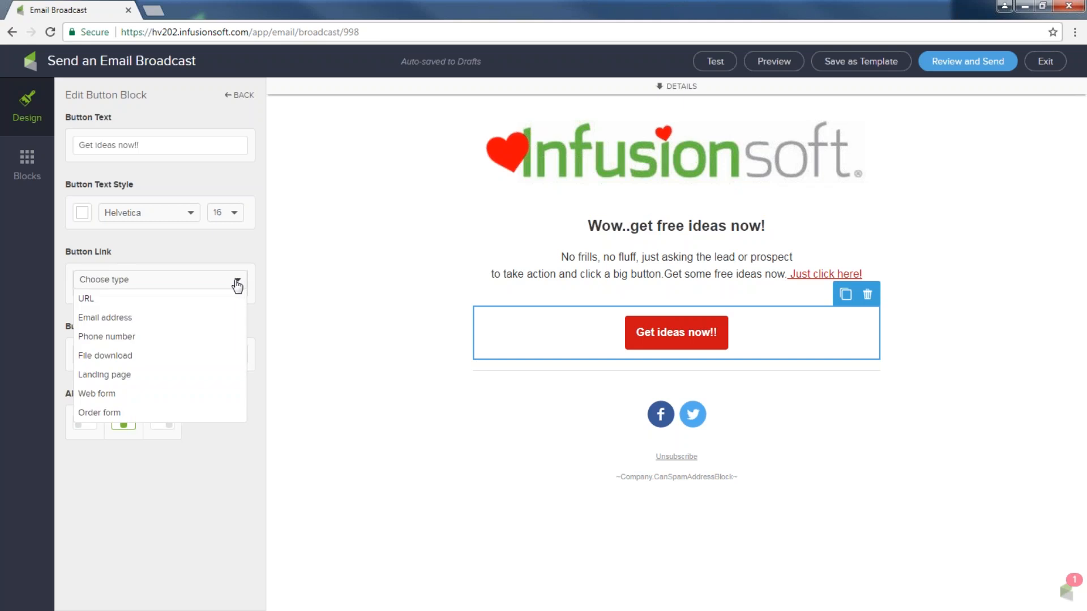
{"action": "left_click", "coordinate": [107, 356]}
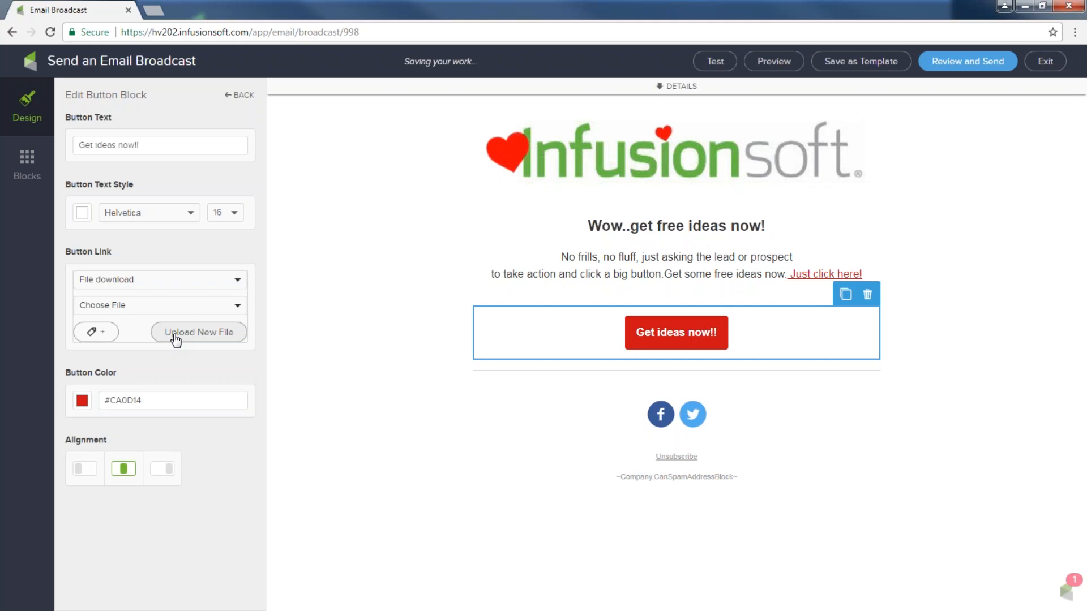
{"action": "left_click", "coordinate": [239, 309]}
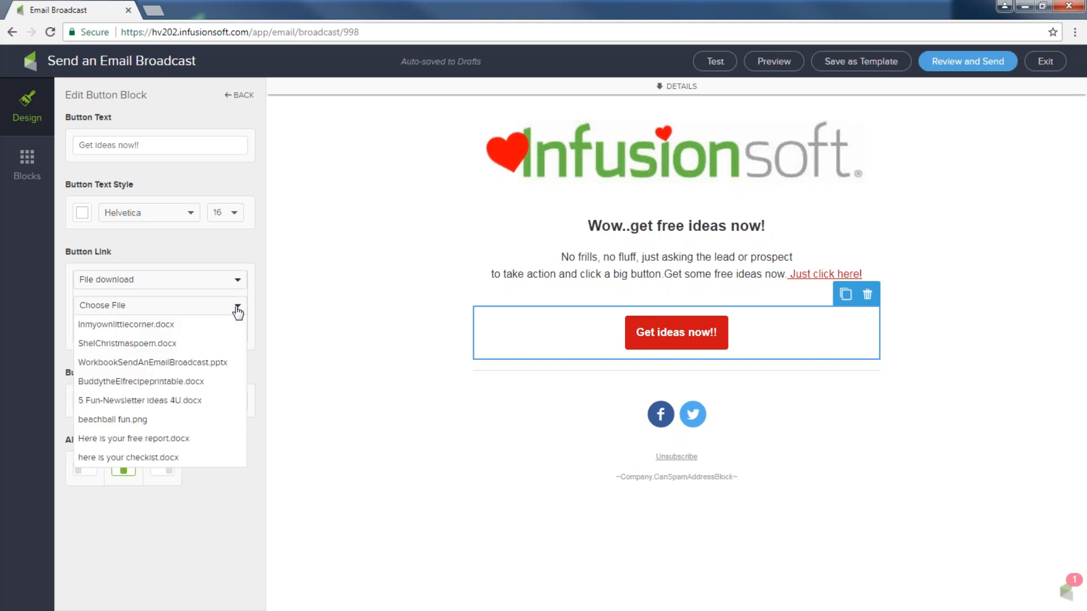
{"action": "left_click", "coordinate": [176, 403]}
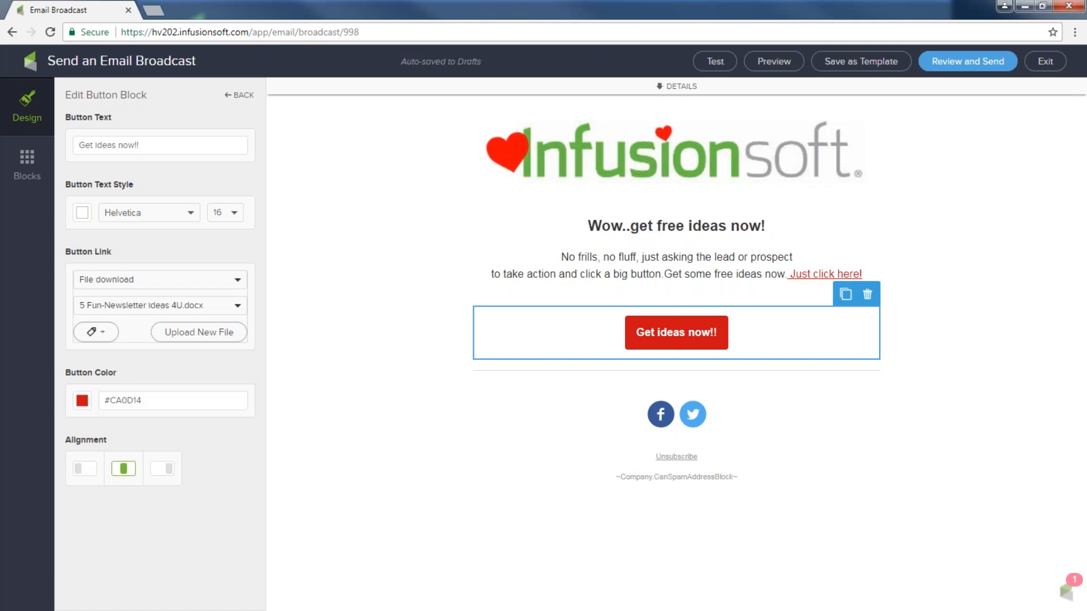
{"action": "left_click", "coordinate": [434, 435]}
{"action": "left_click_drag", "start_coordinate": [791, 278], "coordinate": [867, 272]}
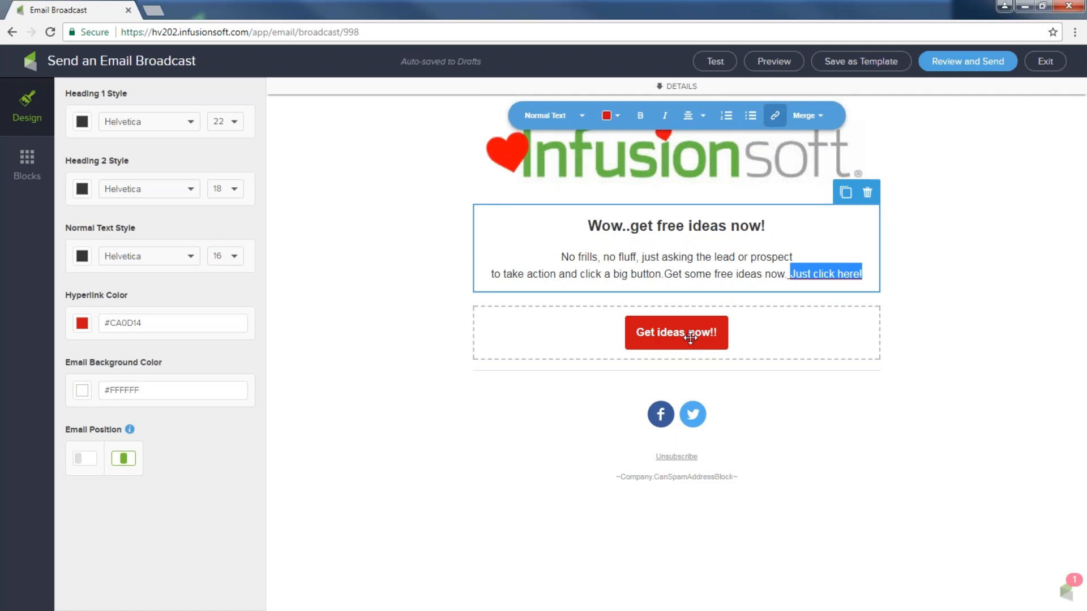
{"action": "left_click", "coordinate": [687, 376]}
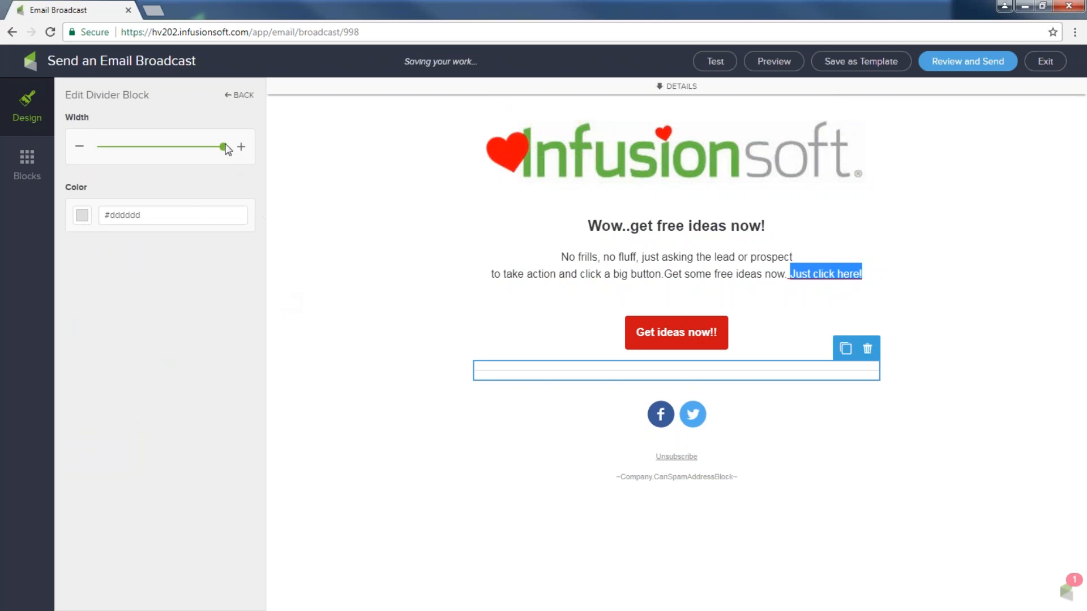
{"action": "mouse_move", "coordinate": [224, 148]}
{"action": "left_mouse_down"}
{"action": "mouse_move", "coordinate": [195, 148]}
{"action": "mouse_move", "coordinate": [212, 147]}
{"action": "left_mouse_up"}
{"action": "left_click", "coordinate": [87, 218]}
{"action": "left_click", "coordinate": [99, 292]}
{"action": "left_click", "coordinate": [332, 336]}
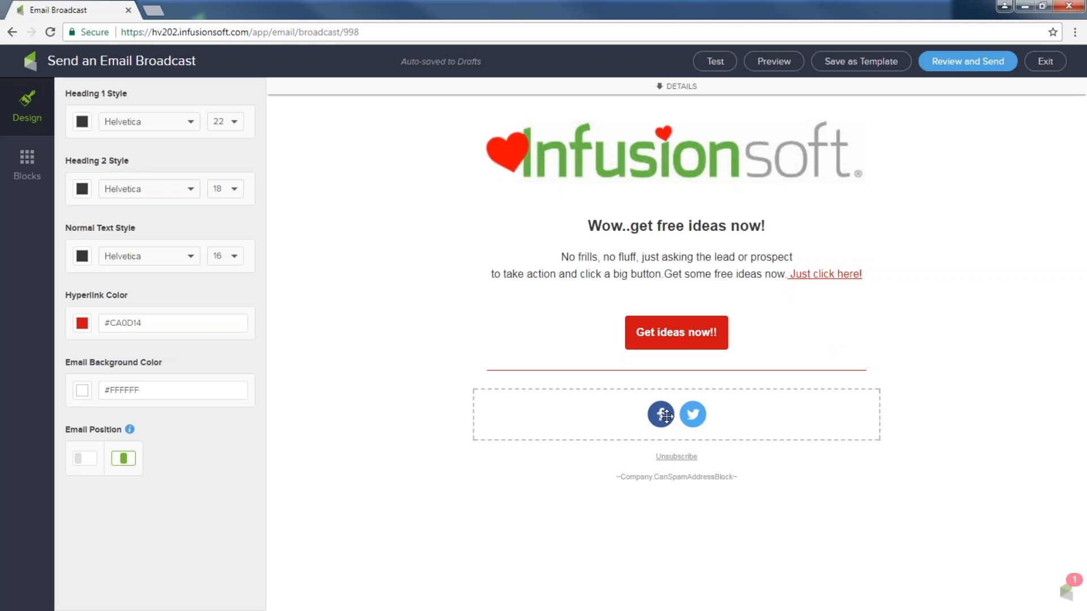
Replace the Facebook and Twitter link addresses in the social block with 'www'
{"action": "left_click", "coordinate": [692, 414]}
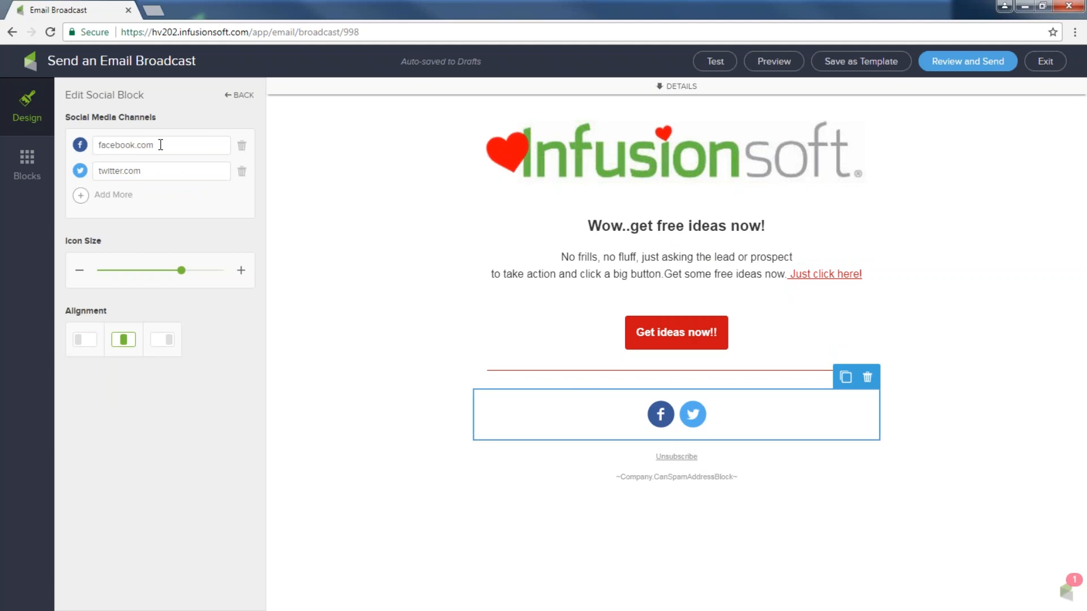
{"action": "left_click_drag", "start_coordinate": [160, 145], "coordinate": [31, 146]}
{"action": "key", "text": "BackSpace"}
{"action": "left_click_drag", "start_coordinate": [150, 170], "coordinate": [79, 170]}
{"action": "key", "text": "BackSpace"}
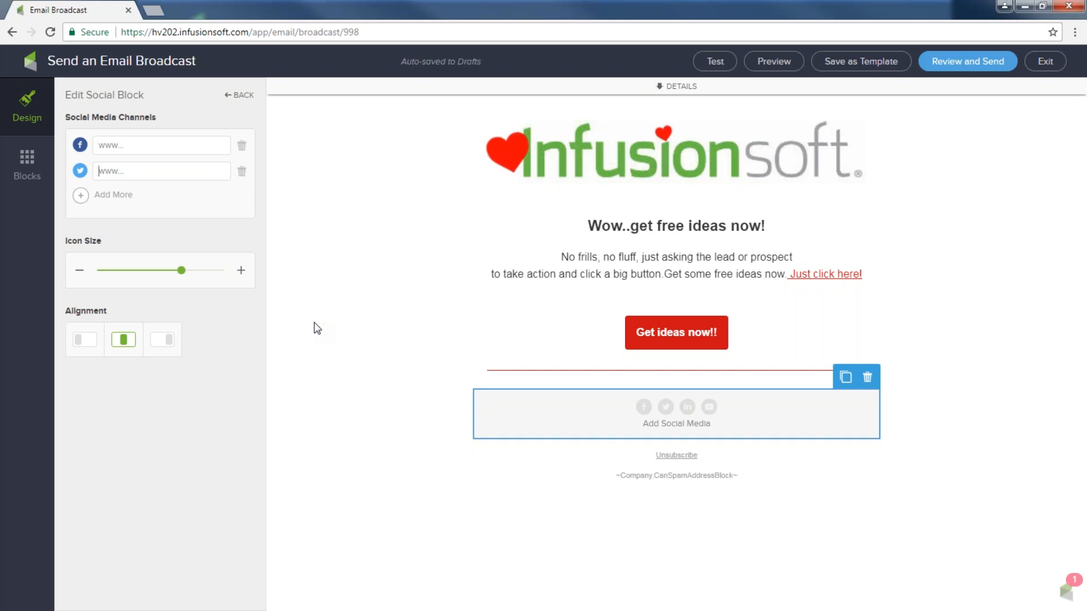
{"action": "left_click", "coordinate": [121, 150]}
{"action": "type", "text": "www"}
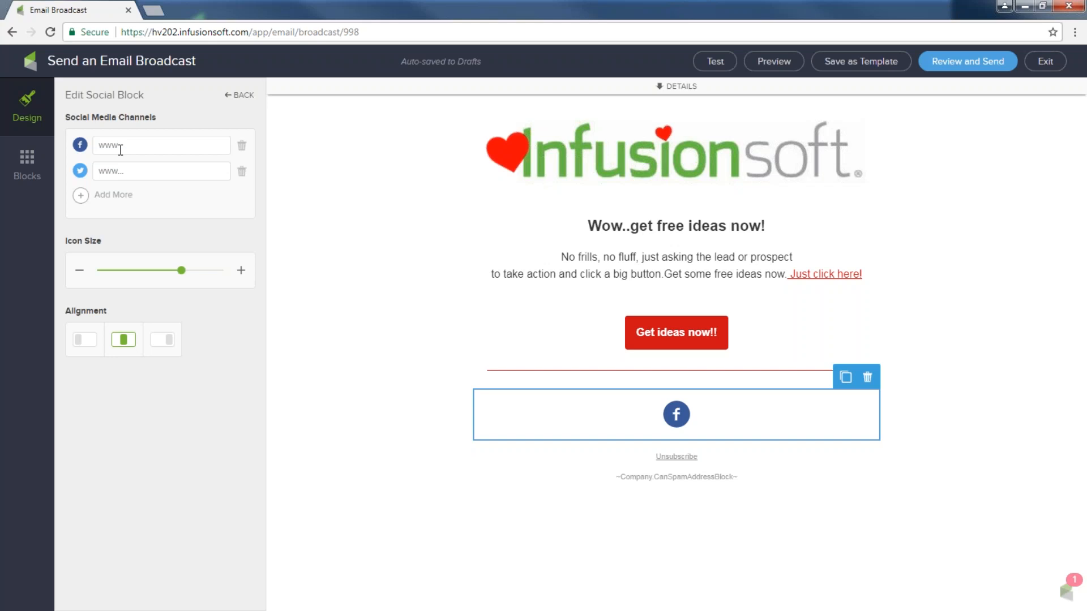
{"action": "left_click", "coordinate": [114, 175]}
{"action": "type", "text": "www"}
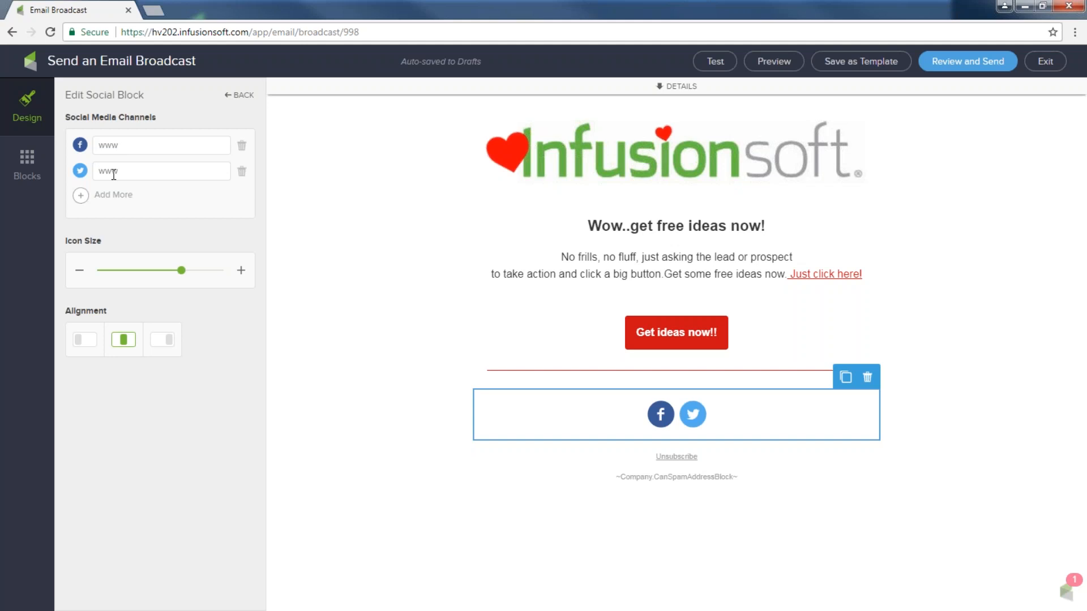
Add LinkedIn ('www') and Pinterest channels and shrink the social icons slightly
{"action": "left_click", "coordinate": [81, 198]}
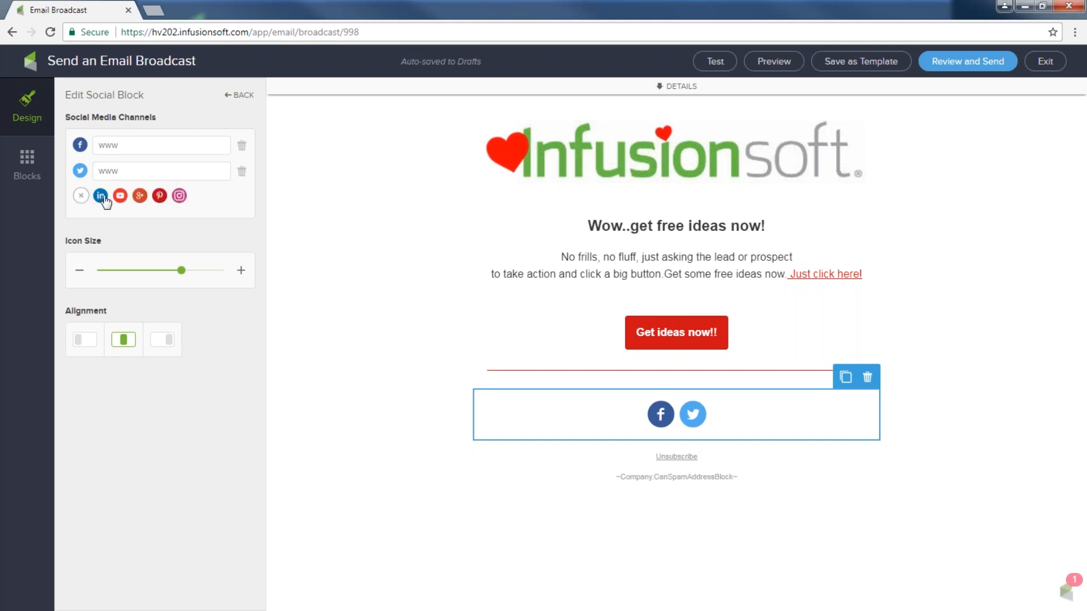
{"action": "left_click", "coordinate": [102, 196]}
{"action": "type", "text": "www"}
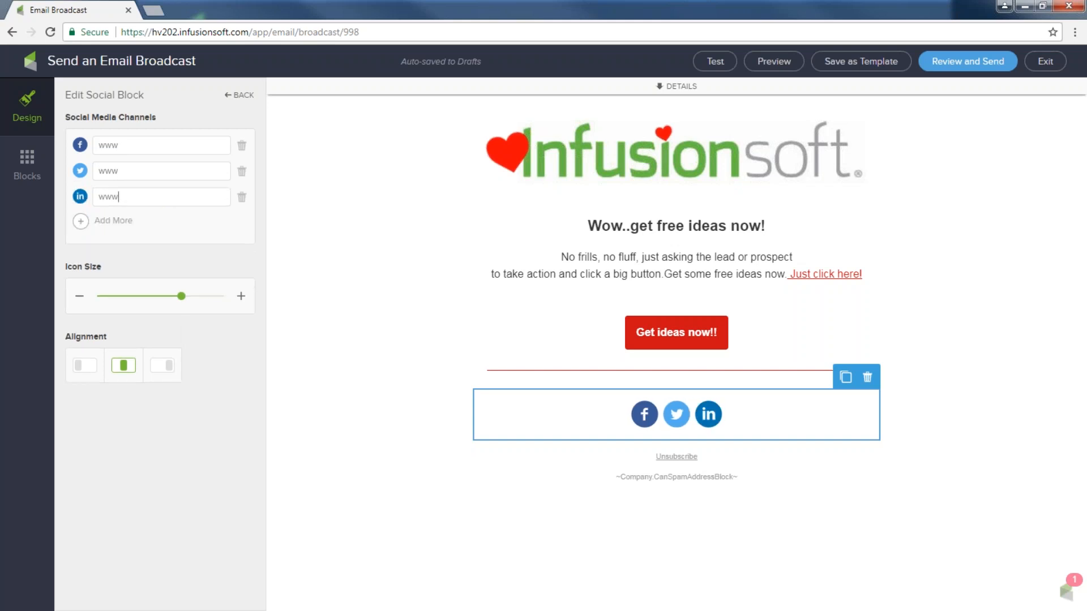
{"action": "left_click", "coordinate": [80, 221]}
{"action": "left_click", "coordinate": [140, 221]}
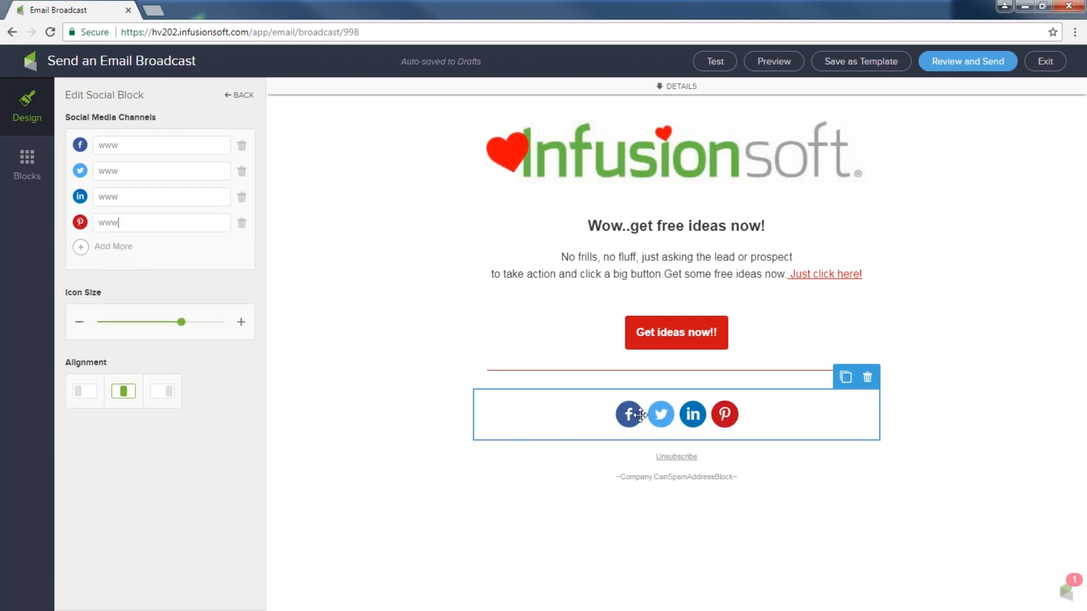
{"action": "mouse_move", "coordinate": [181, 322]}
{"action": "left_mouse_down"}
{"action": "mouse_move", "coordinate": [134, 322]}
{"action": "mouse_move", "coordinate": [189, 326]}
{"action": "mouse_move", "coordinate": [176, 333]}
{"action": "left_mouse_up"}
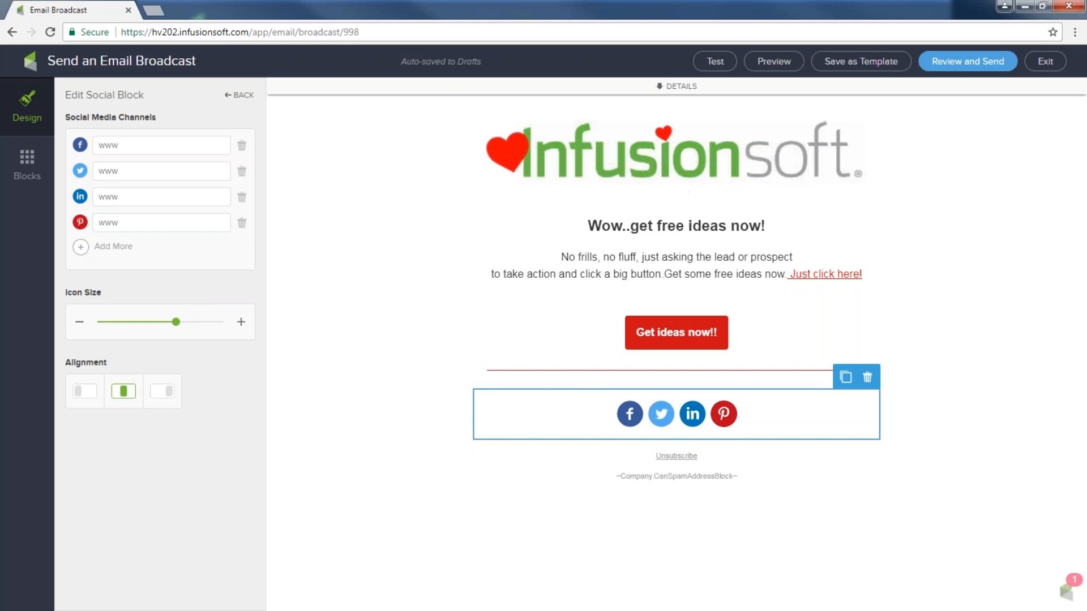
{"action": "left_click", "coordinate": [775, 63]}
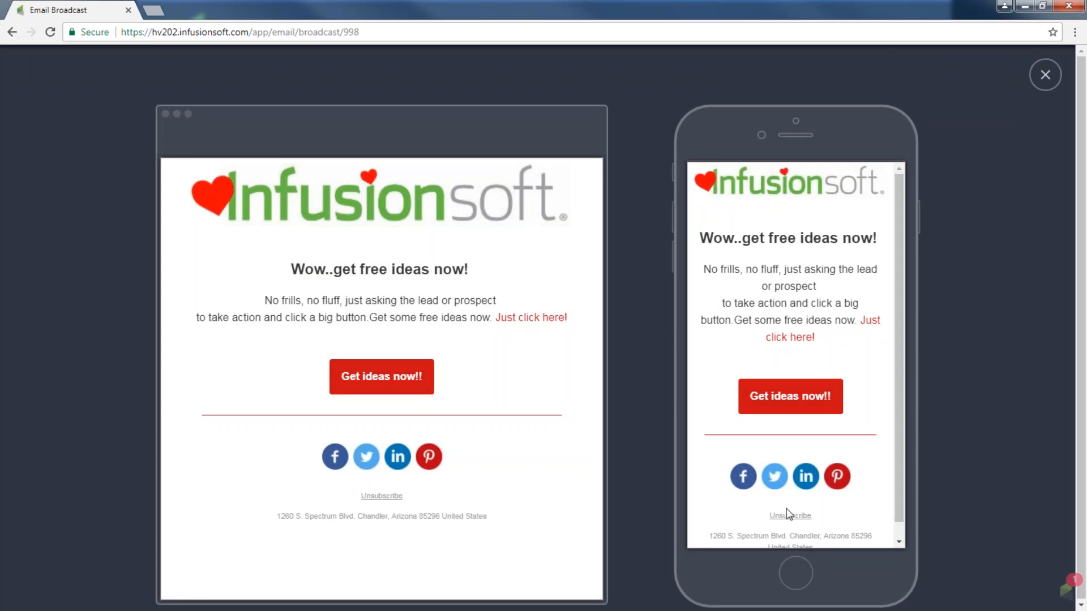
{"action": "left_click", "coordinate": [1045, 74]}
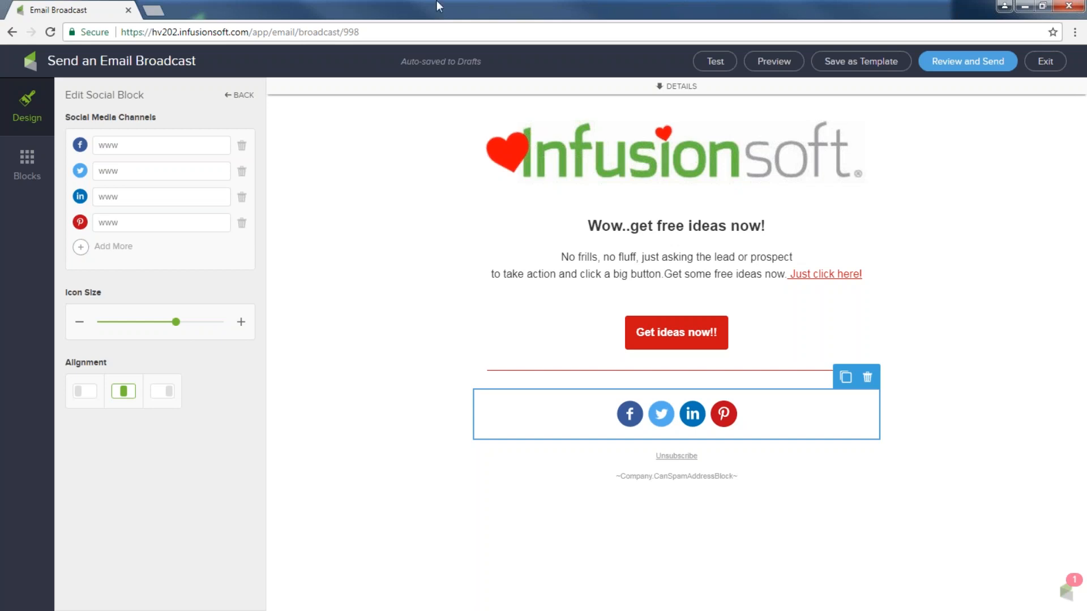
Insert an image block under the logo with cupcake.png, shrunk to about a third width
{"action": "left_click", "coordinate": [26, 166]}
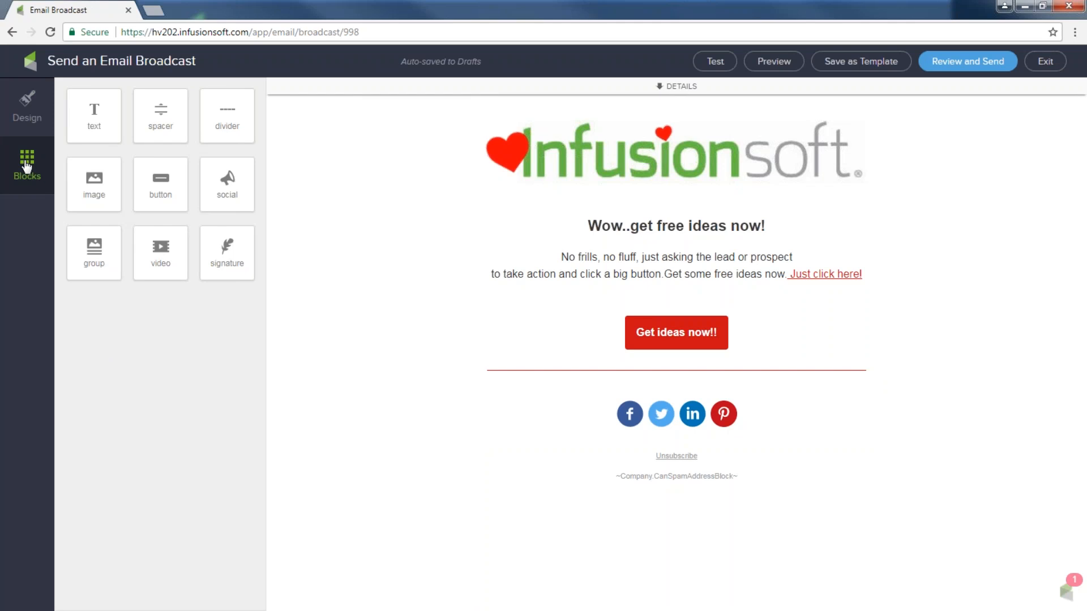
{"action": "left_click_drag", "start_coordinate": [92, 180], "coordinate": [681, 216]}
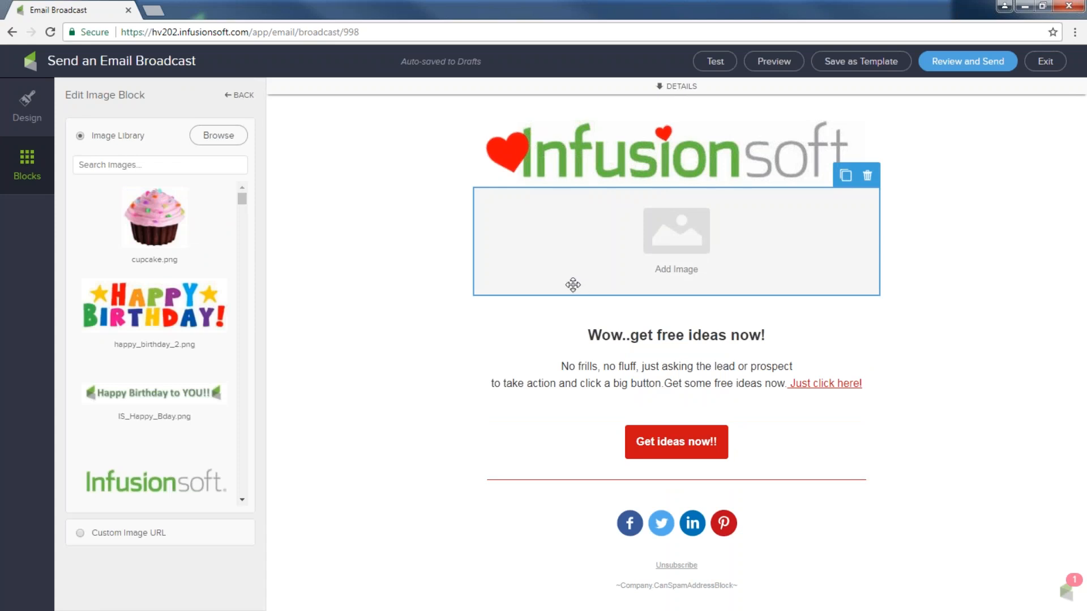
{"action": "left_click", "coordinate": [159, 216]}
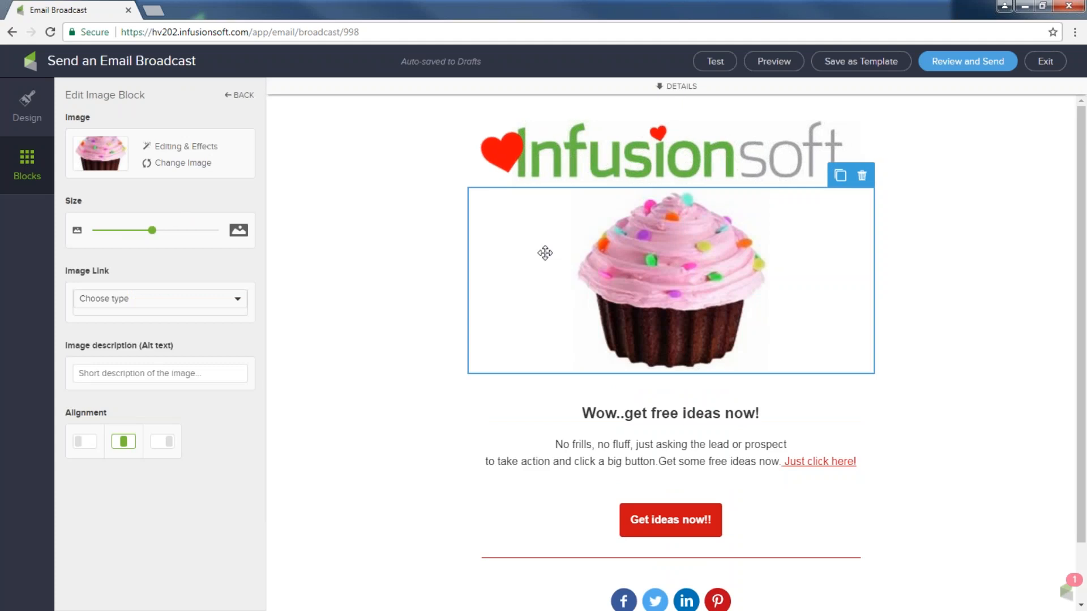
{"action": "left_click_drag", "start_coordinate": [152, 230], "coordinate": [130, 232]}
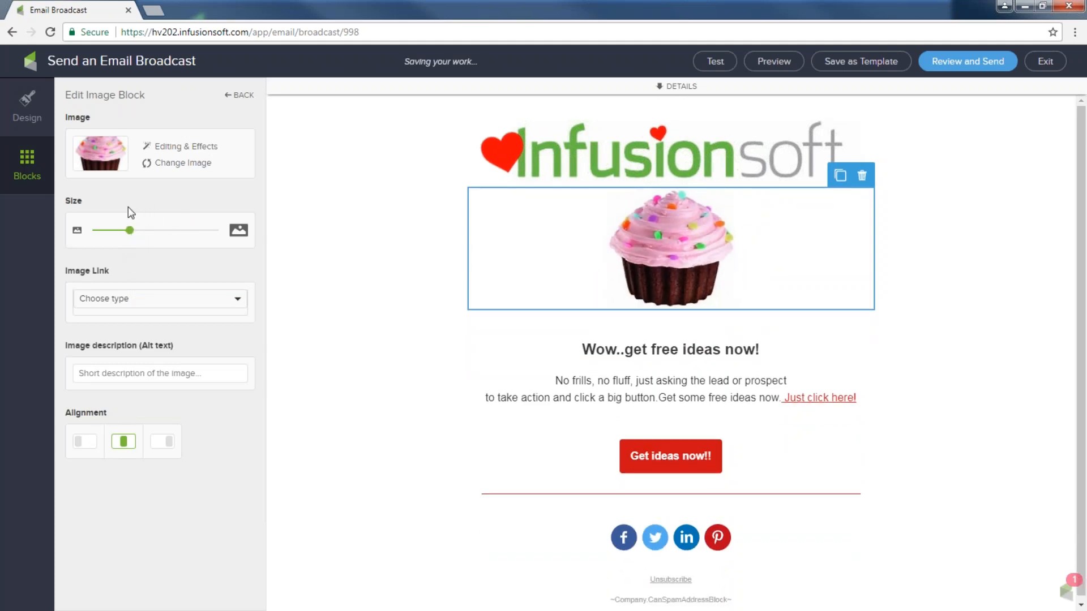
Add a text block below the cupcake reading 'It is Infusionsoft's 16th Birthday. We are sweet 16. Click here to read more'
{"action": "left_click", "coordinate": [33, 166]}
{"action": "left_click_drag", "start_coordinate": [97, 111], "coordinate": [679, 351]}
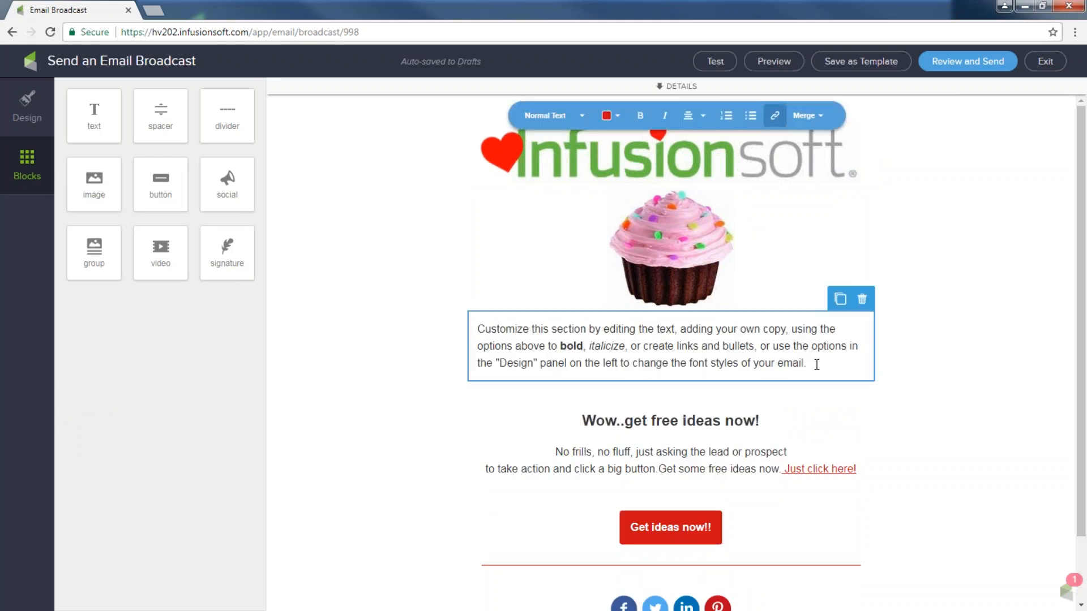
{"action": "left_click_drag", "start_coordinate": [814, 367], "coordinate": [461, 343]}
{"action": "left_click_drag", "start_coordinate": [817, 363], "coordinate": [448, 337]}
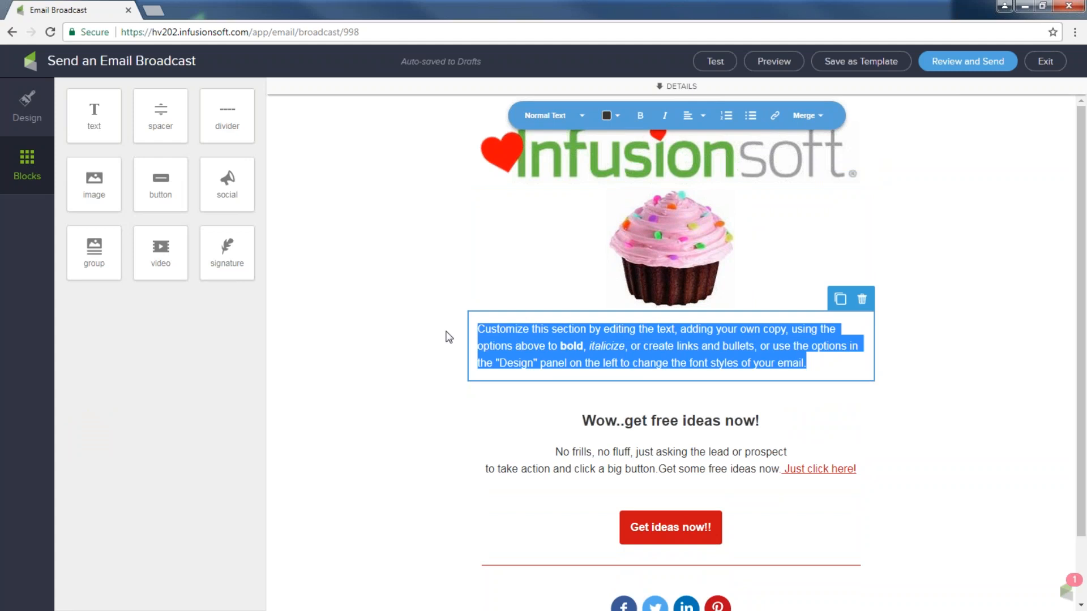
{"action": "type", "text": "It is Infusionso"}
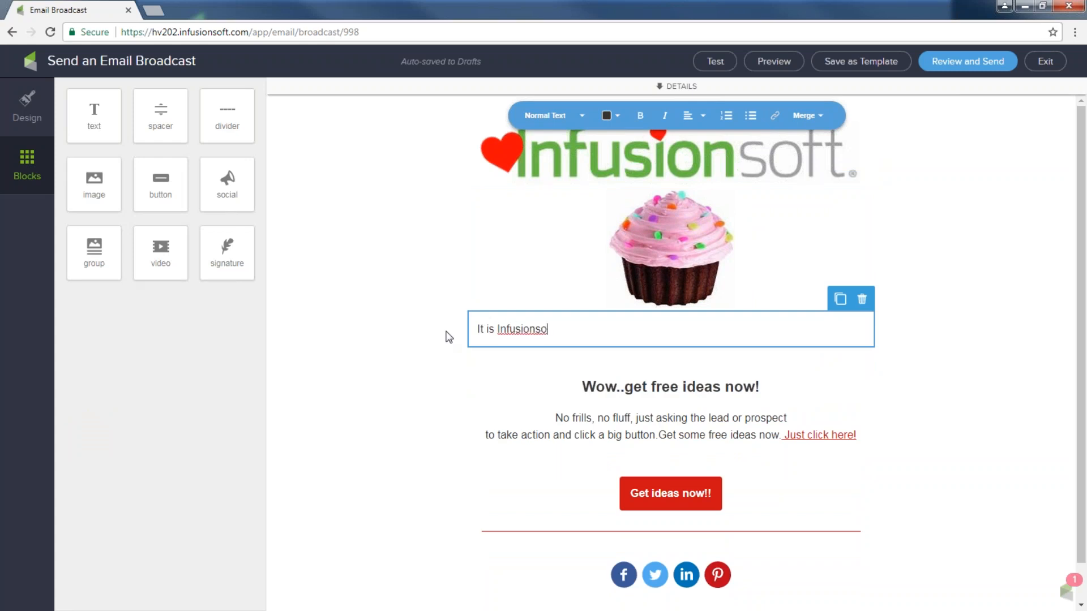
{"action": "type", "text": "ft's 16th Birtthday. We are sweet 1"}
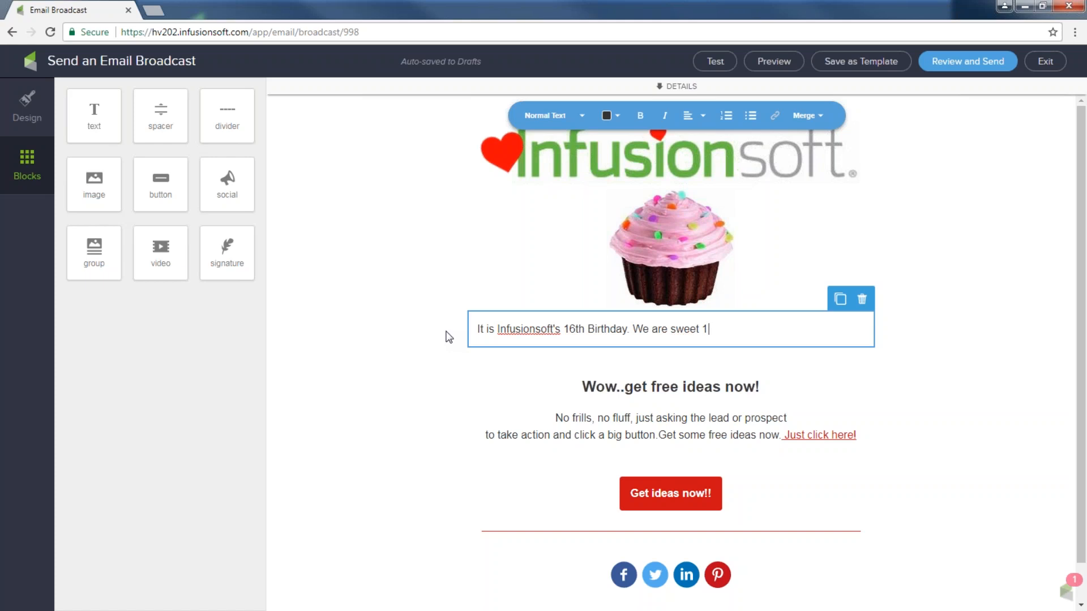
{"action": "type", "text": "6. Click"}
{"action": "key", "text": "BackSpace"}
{"action": "key", "text": "BackSpace"}
{"action": "key", "text": "BackSpace"}
{"action": "type", "text": "ic"}
{"action": "key", "text": "BackSpace"}
{"action": "key", "text": "BackSpace"}
{"action": "type", "text": "ick here to read more"}
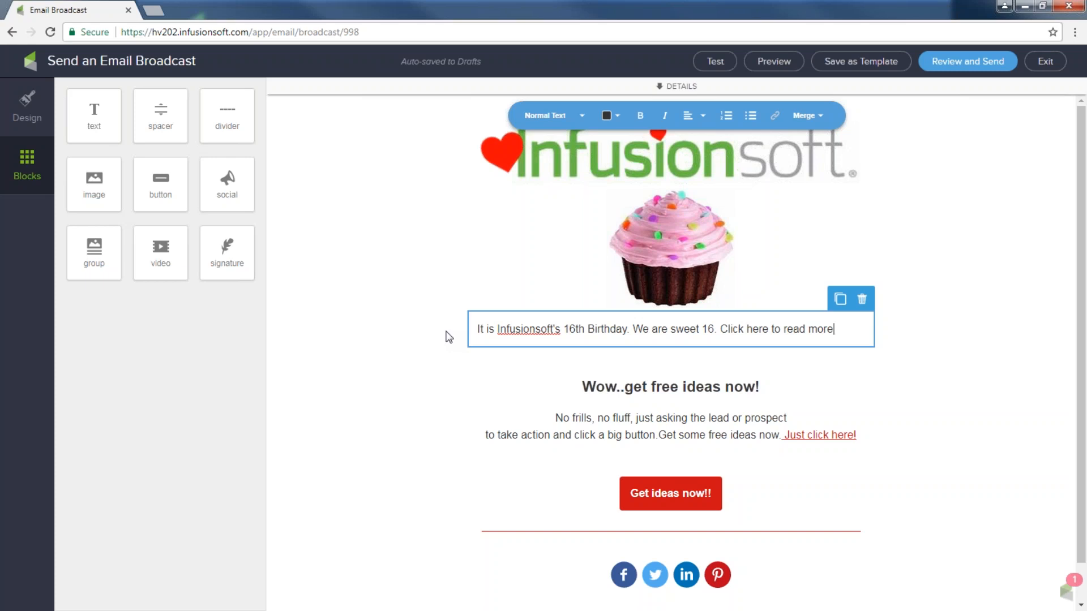
{"action": "left_click_drag", "start_coordinate": [834, 328], "coordinate": [721, 329]}
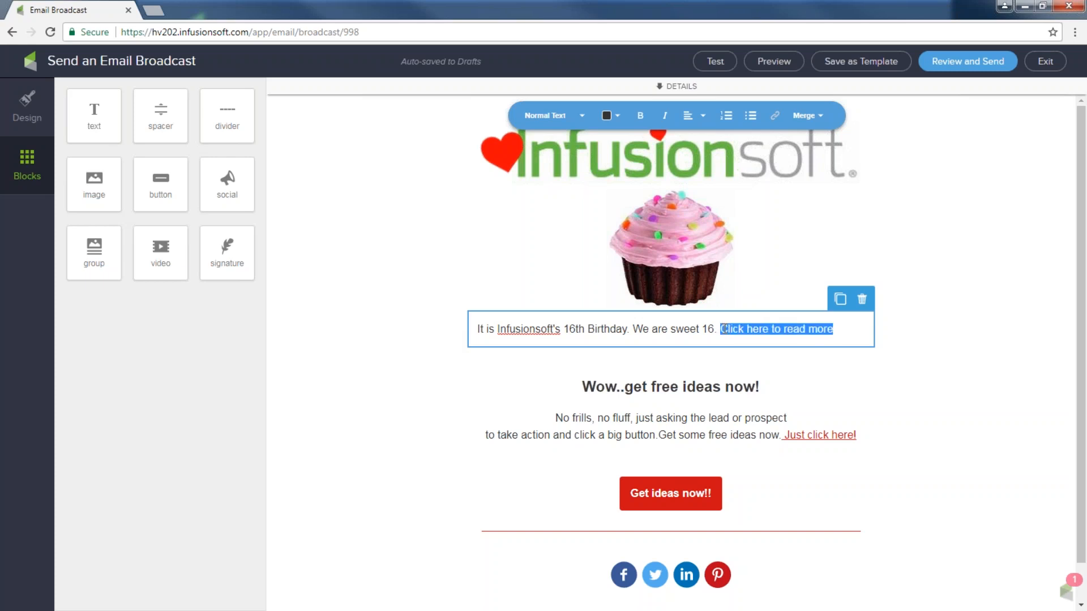
{"action": "left_click", "coordinate": [774, 115]}
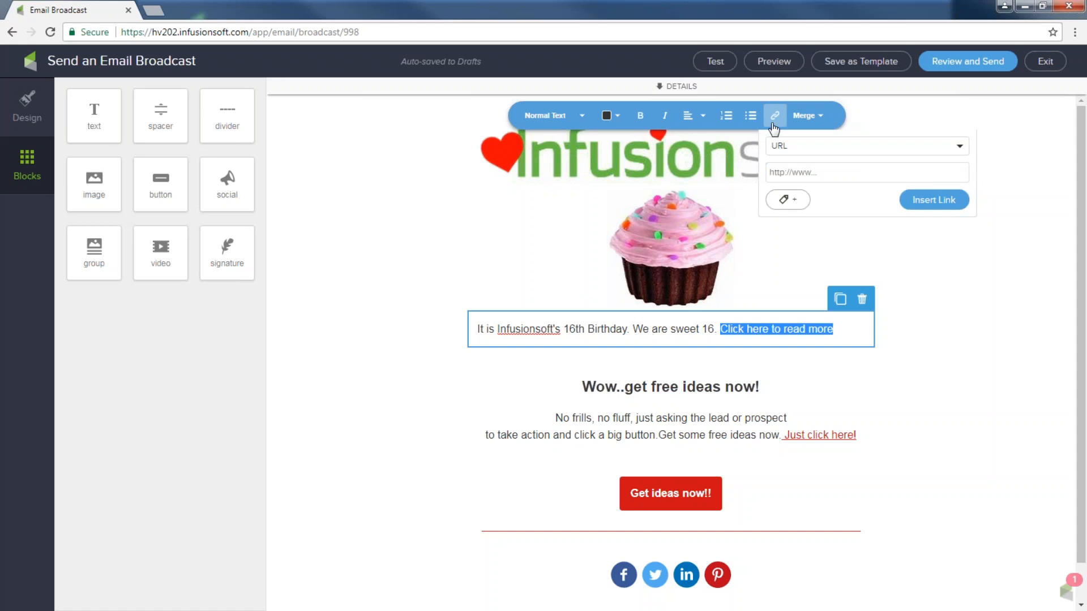
{"action": "left_click", "coordinate": [783, 171]}
{"action": "type", "text": "www.Infusi"}
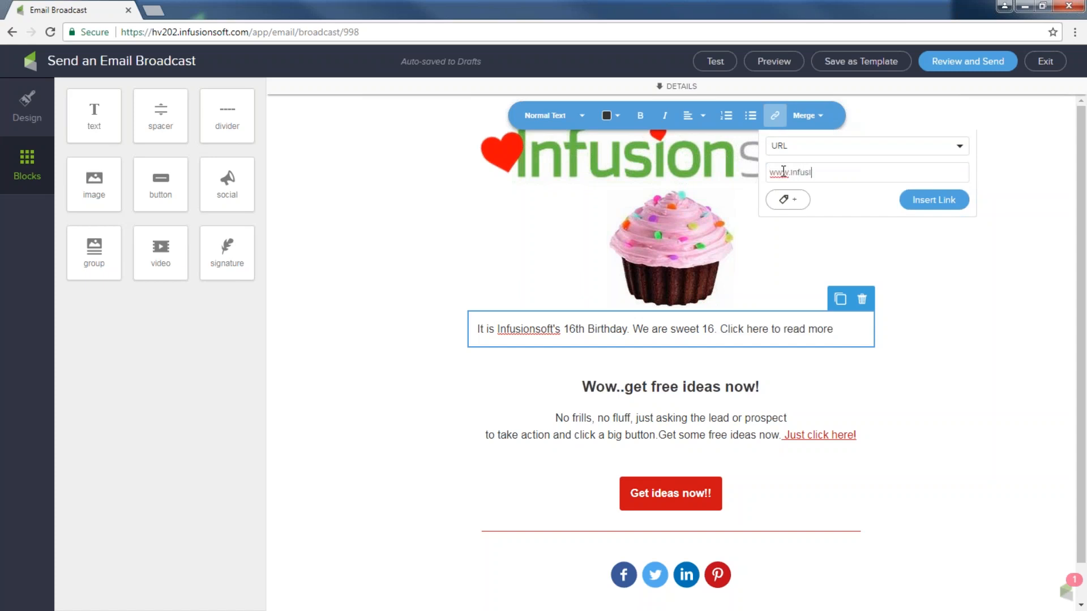
{"action": "type", "text": "onsoft.com/blog"}
{"action": "left_click", "coordinate": [919, 201]}
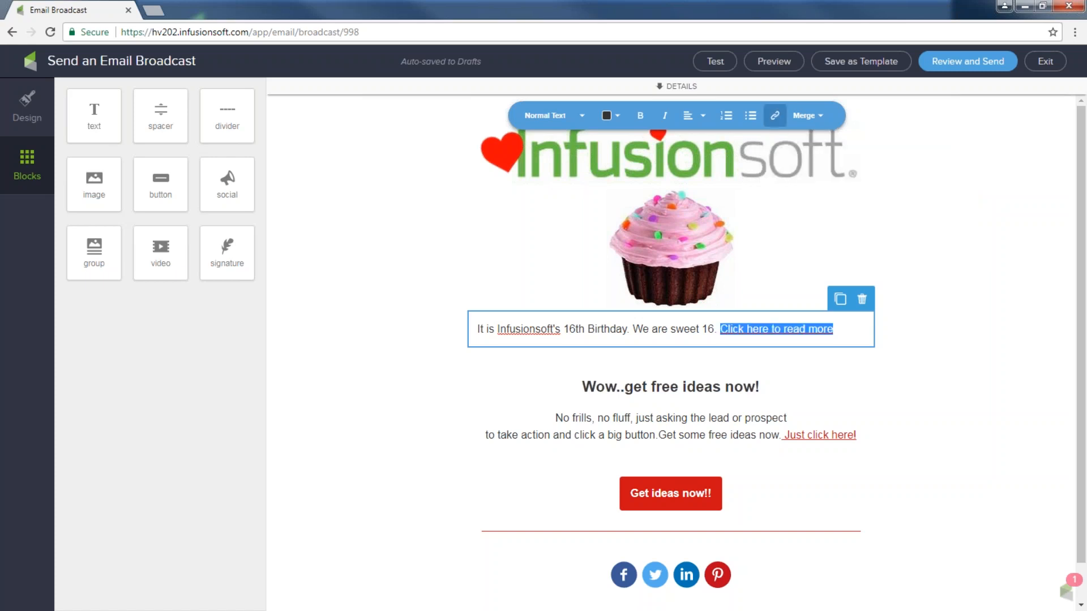
{"action": "left_click", "coordinate": [959, 331]}
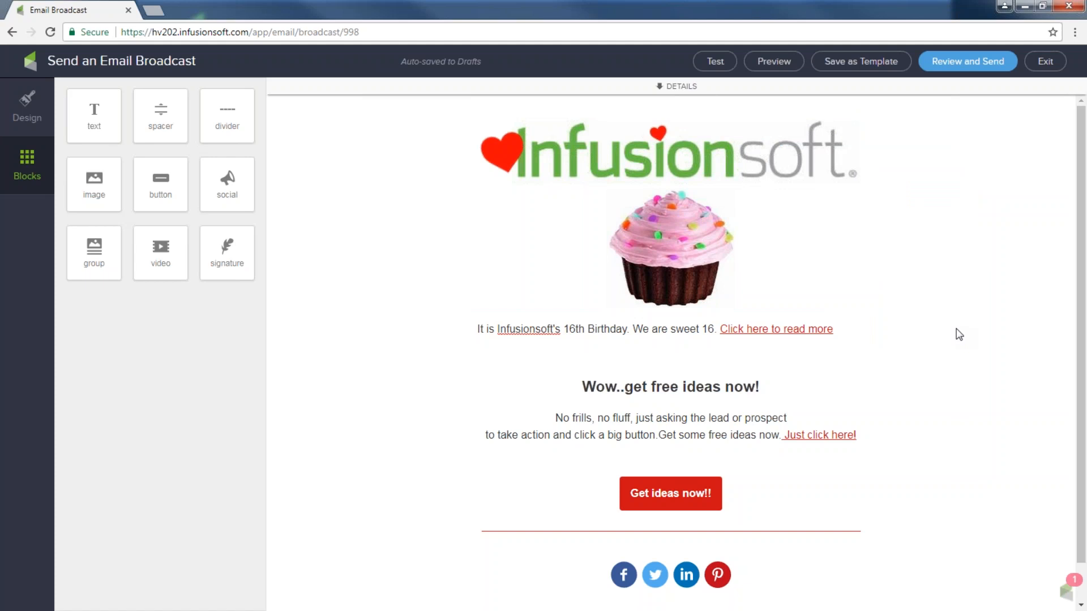
{"action": "left_click_drag", "start_coordinate": [722, 332], "coordinate": [852, 332]}
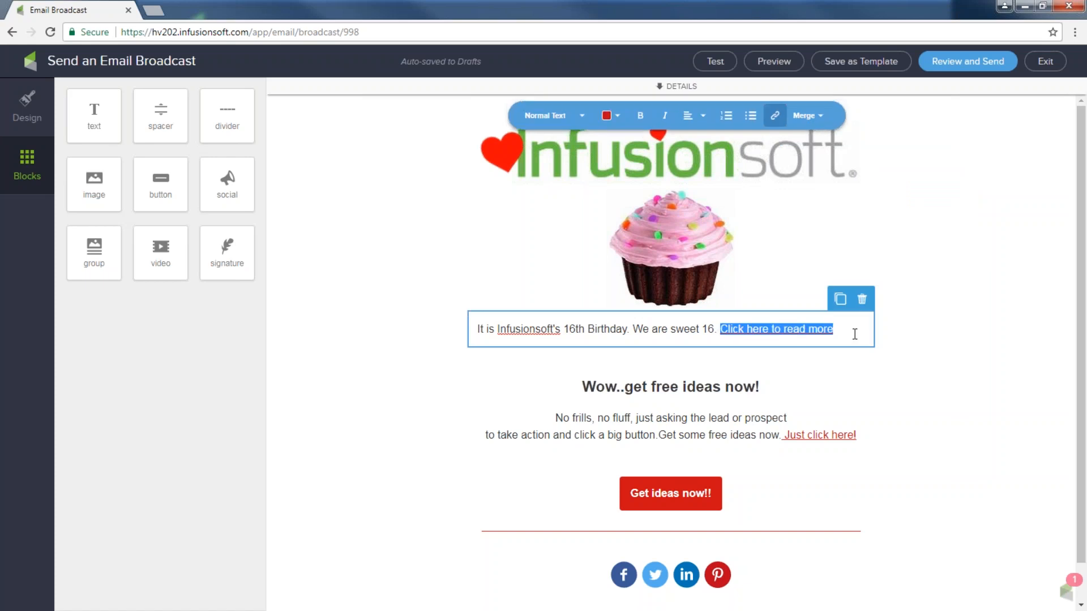
{"action": "left_click_drag", "start_coordinate": [783, 434], "coordinate": [864, 436]}
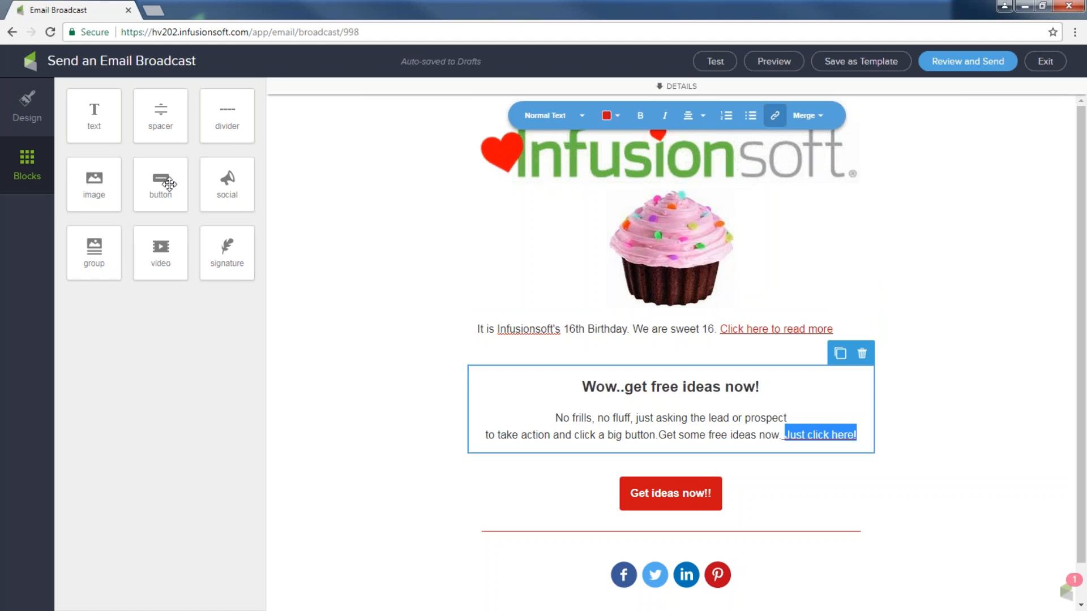
Add a button beside 'Get ideas now!!' labelled 'Check out our blog'
{"action": "left_click_drag", "start_coordinate": [168, 190], "coordinate": [583, 534]}
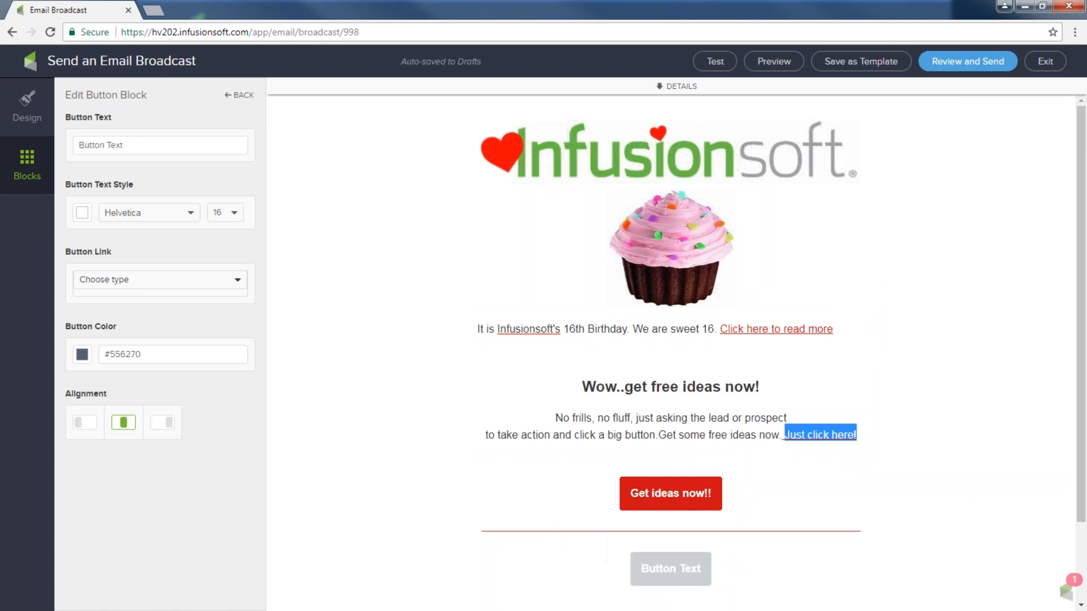
{"action": "left_click_drag", "start_coordinate": [654, 574], "coordinate": [566, 504]}
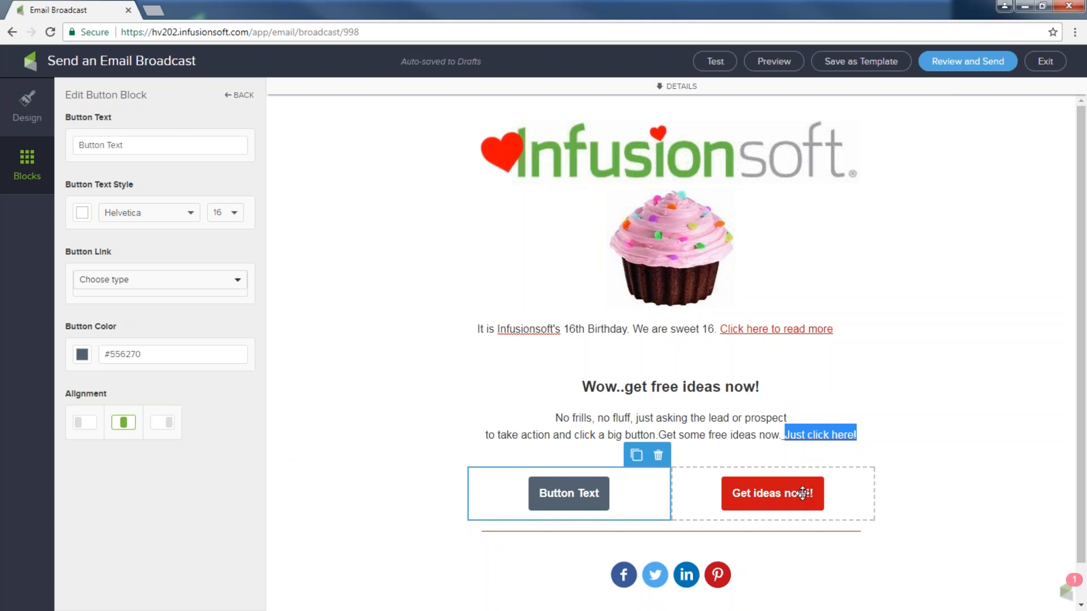
{"action": "left_click", "coordinate": [145, 146]}
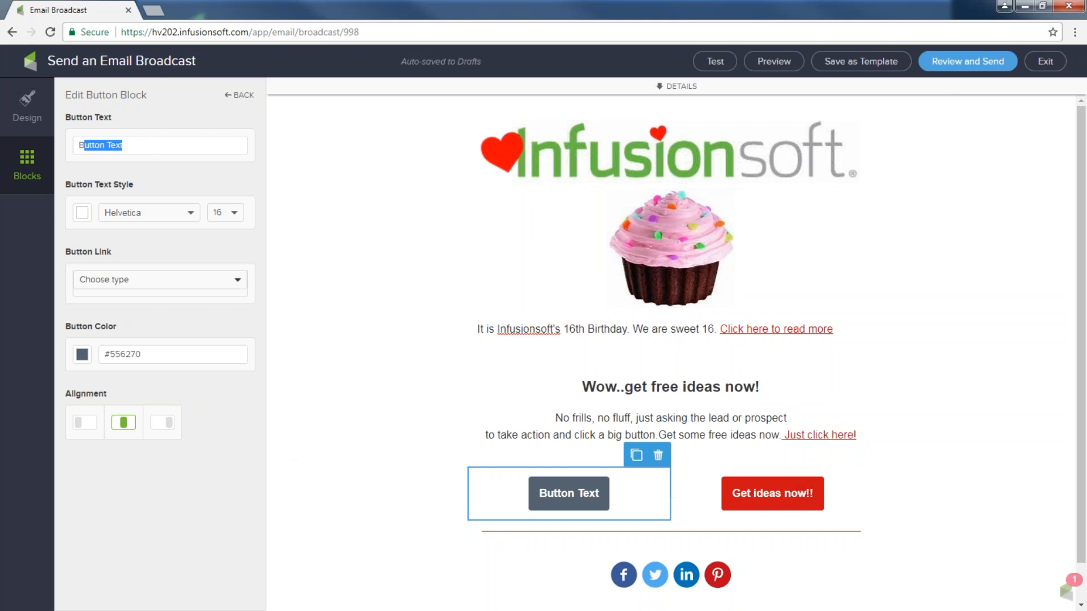
{"action": "type", "text": "Ch"}
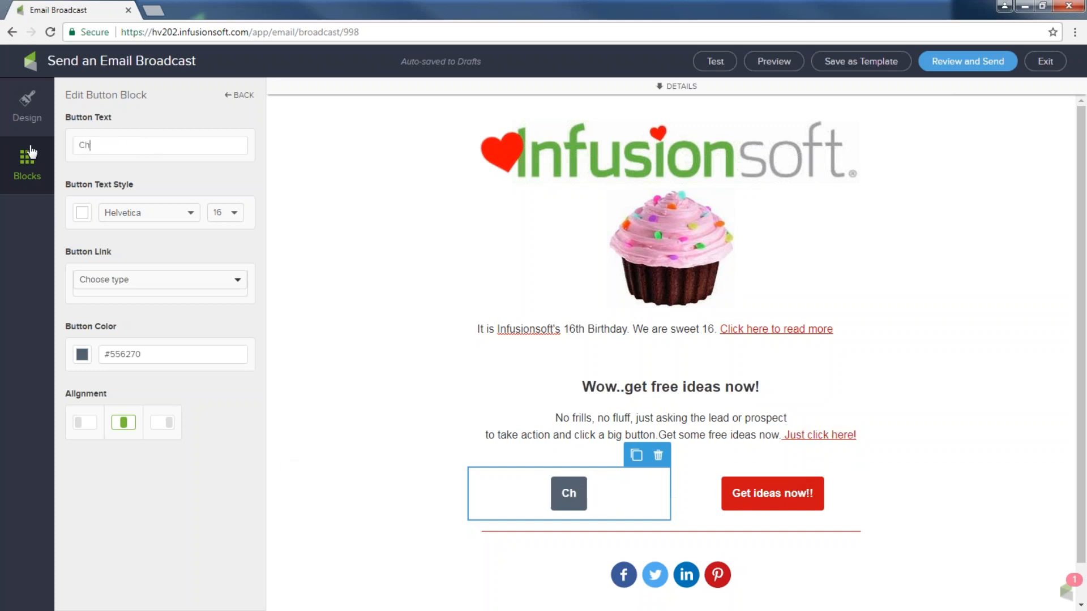
{"action": "type", "text": "eck out our blog"}
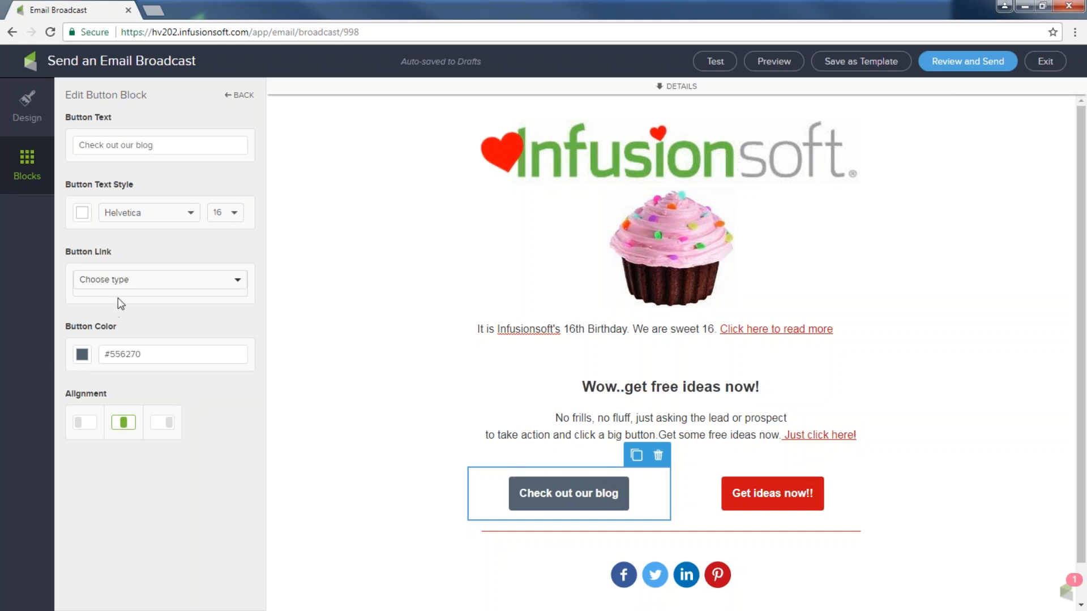
{"action": "left_click", "coordinate": [119, 282]}
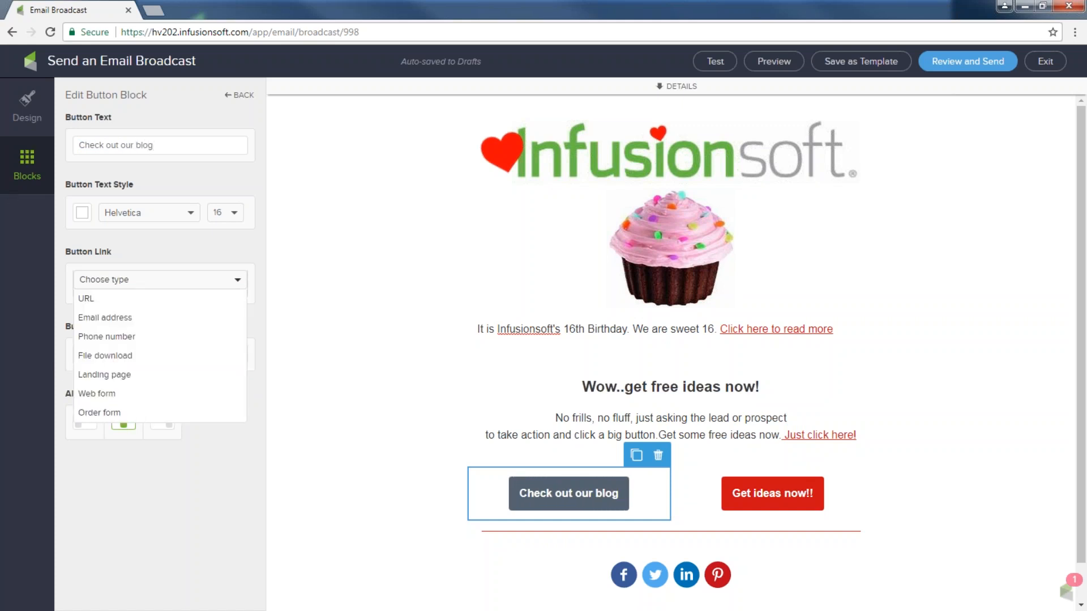
{"action": "left_click", "coordinate": [101, 300]}
{"action": "left_click", "coordinate": [102, 312]}
{"action": "type", "text": "www.l"}
{"action": "type", "text": "nfusionsoft.co"}
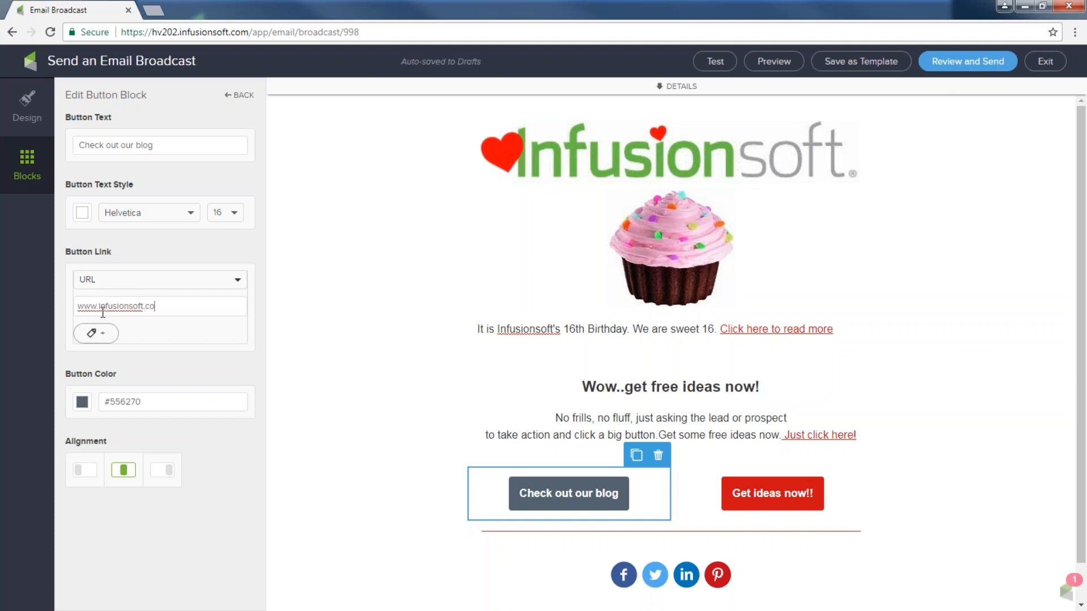
{"action": "type", "text": "m/blog"}
Try red, then pink, as the Check out our blog button colour
{"action": "left_click", "coordinate": [83, 402]}
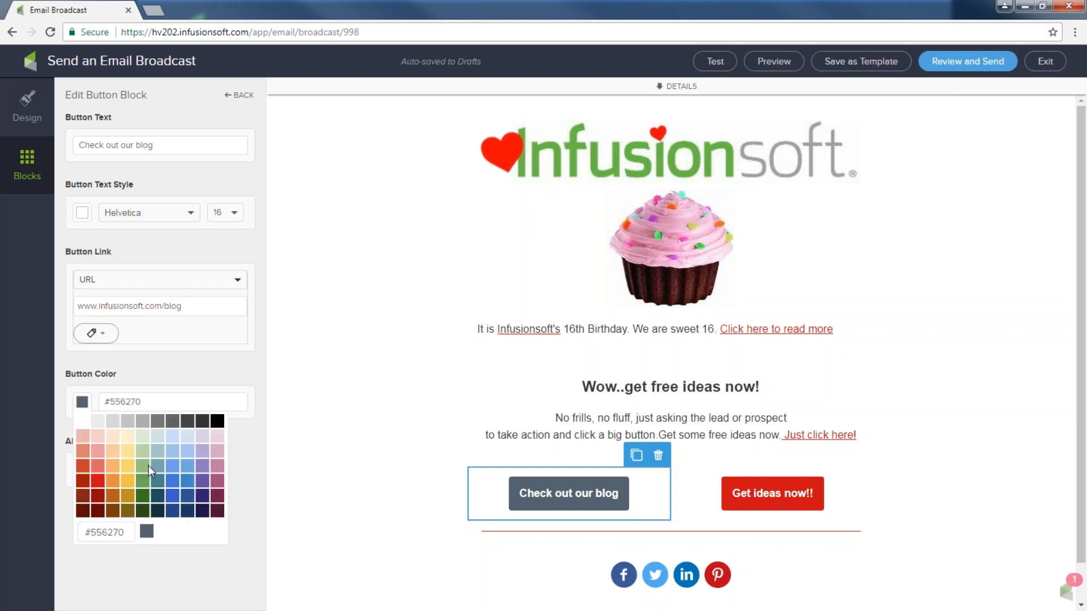
{"action": "left_click", "coordinate": [105, 481]}
{"action": "left_click", "coordinate": [383, 428]}
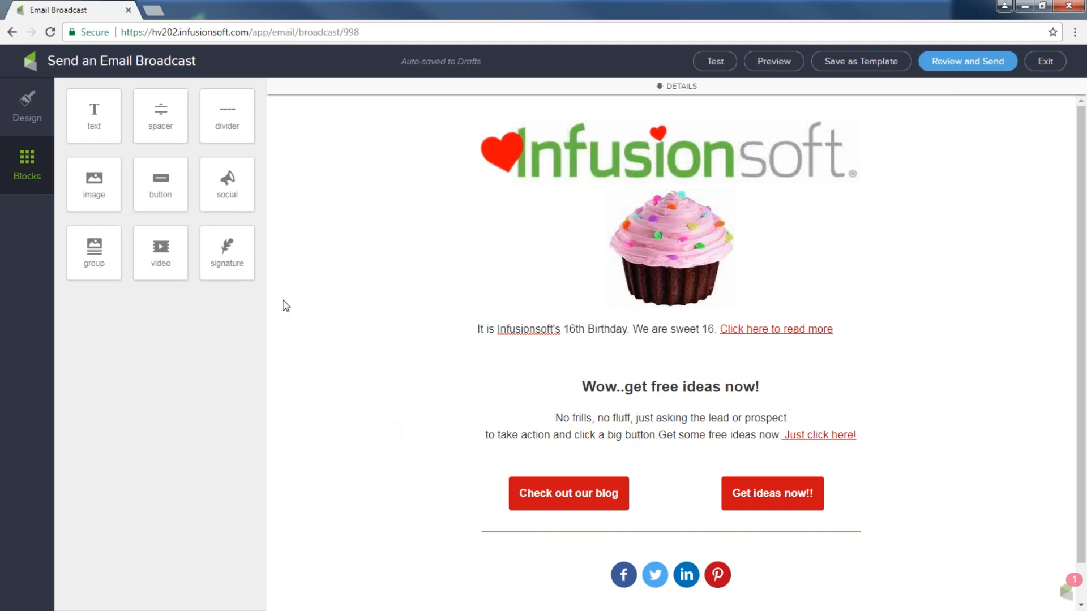
{"action": "left_click", "coordinate": [571, 502]}
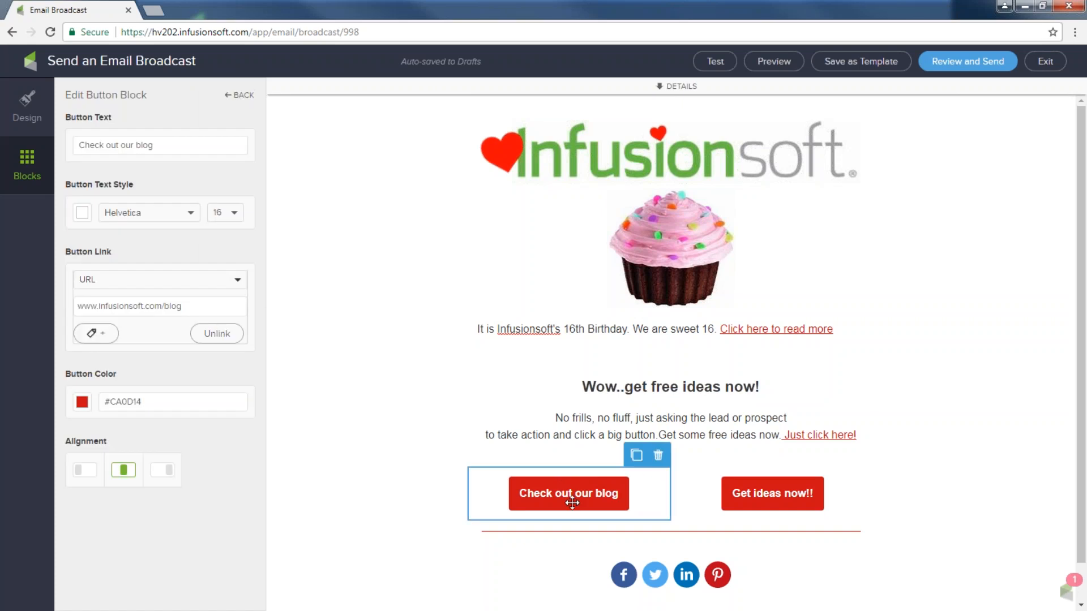
{"action": "left_click", "coordinate": [82, 402]}
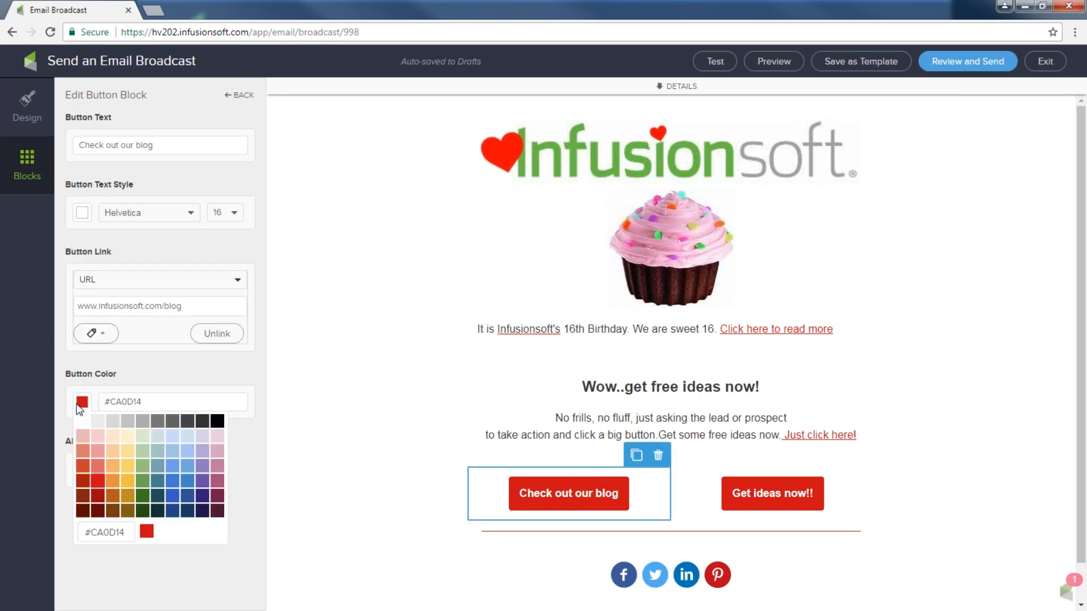
{"action": "left_click", "coordinate": [218, 470]}
{"action": "left_click", "coordinate": [385, 461]}
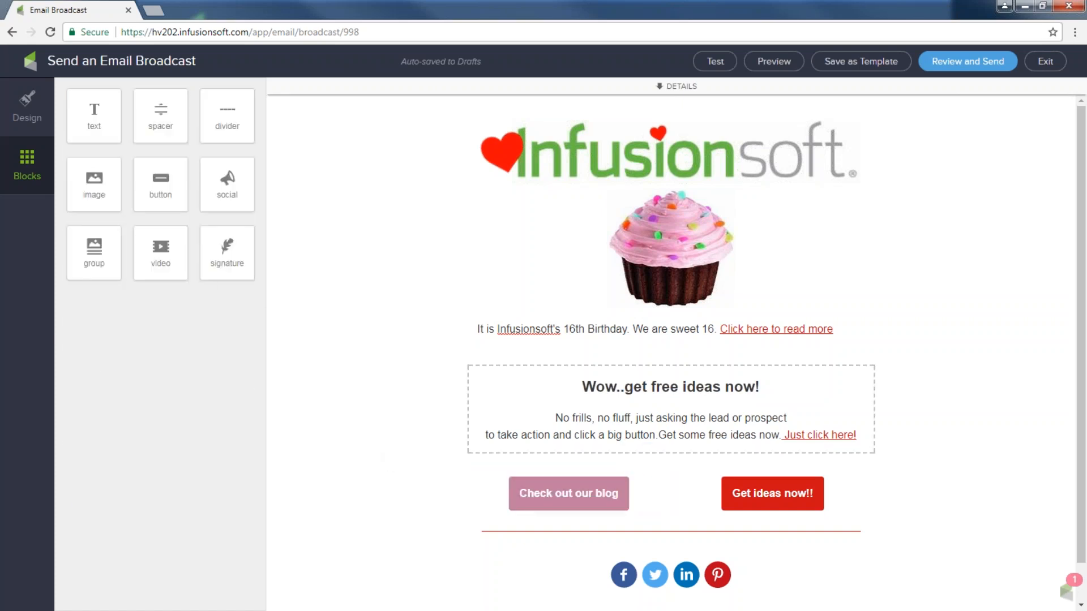
Try pale pink and dark mauve, then settle on purple for the blog button
{"action": "left_click", "coordinate": [532, 483]}
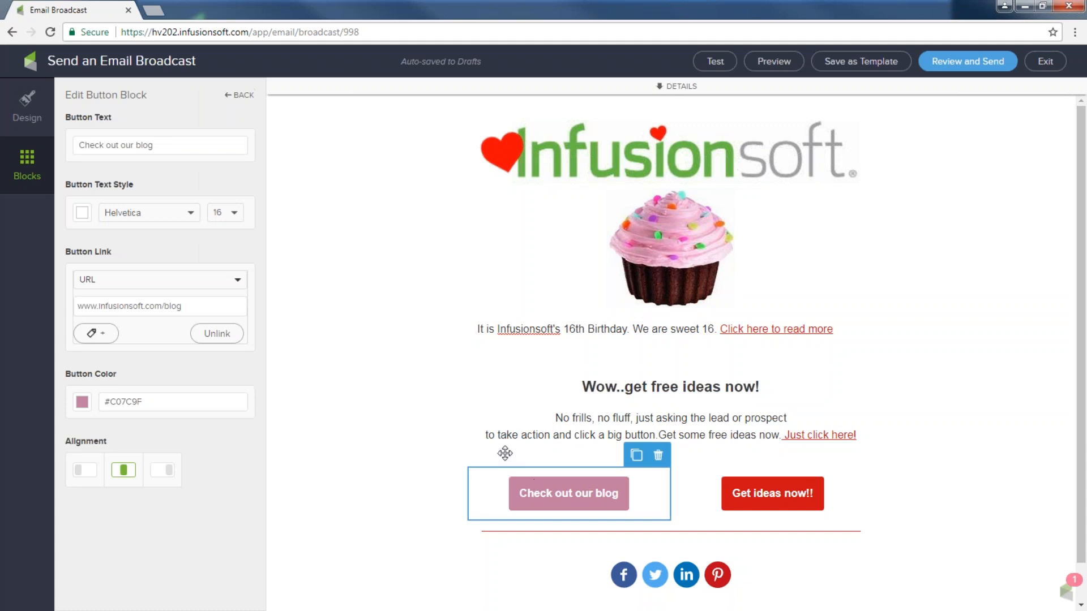
{"action": "left_click", "coordinate": [83, 402]}
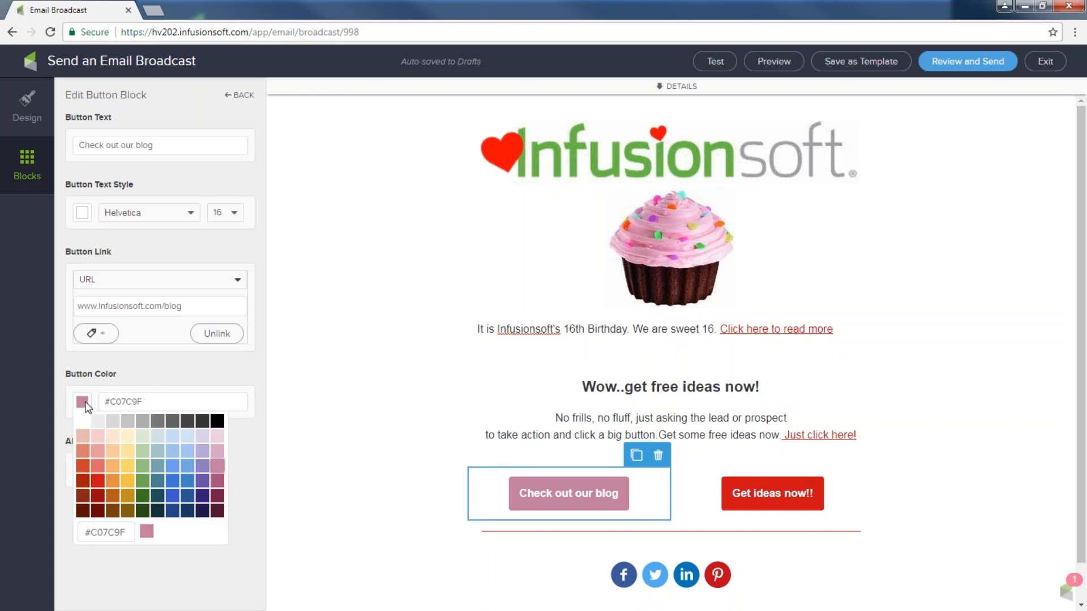
{"action": "left_click", "coordinate": [218, 437]}
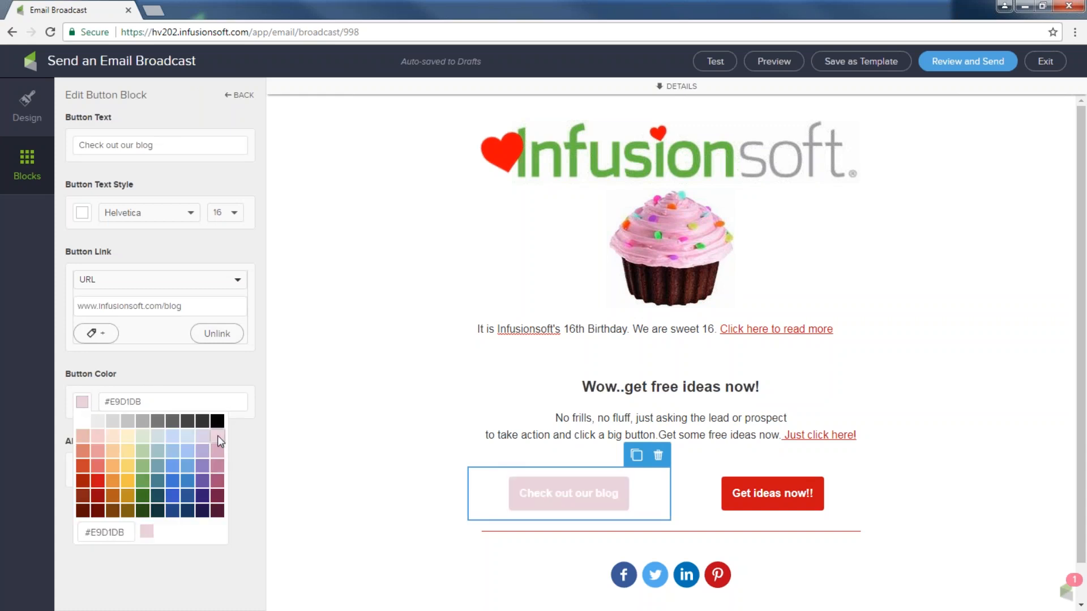
{"action": "left_click", "coordinate": [214, 480]}
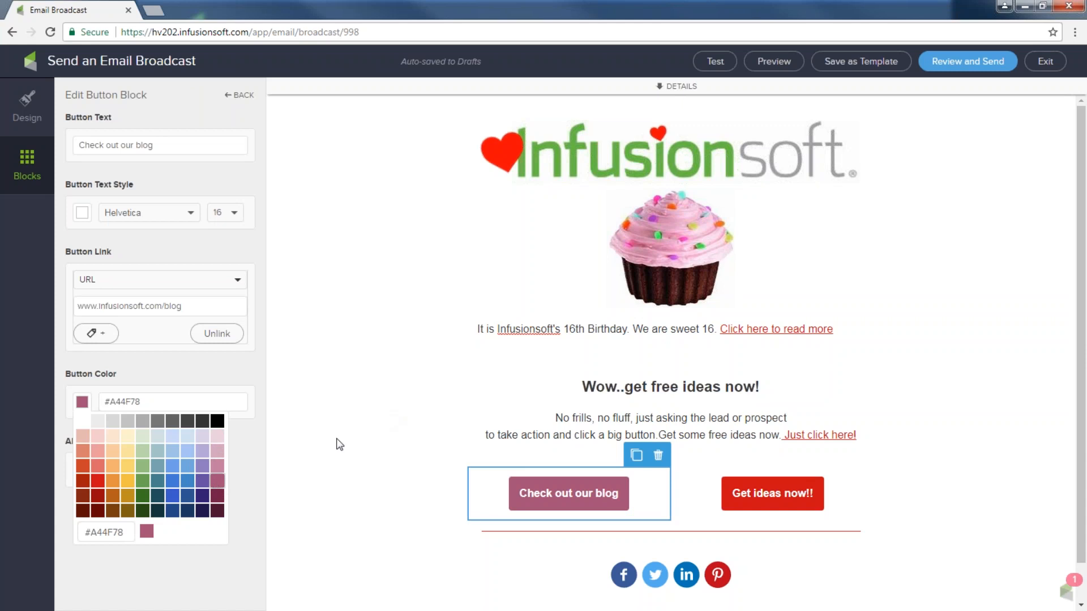
{"action": "left_click", "coordinate": [202, 479]}
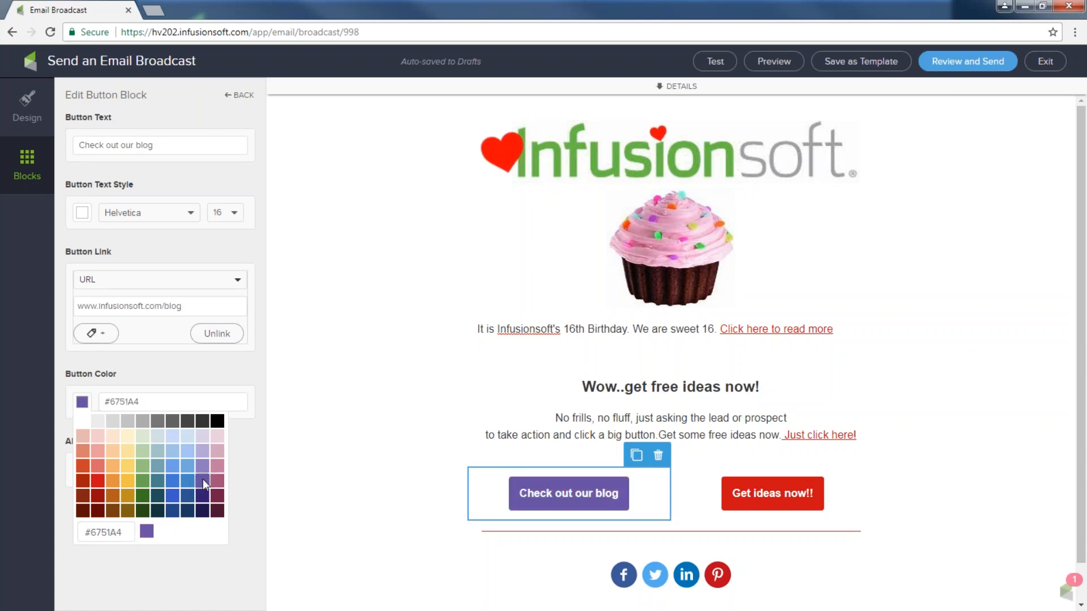
{"action": "left_click", "coordinate": [385, 420]}
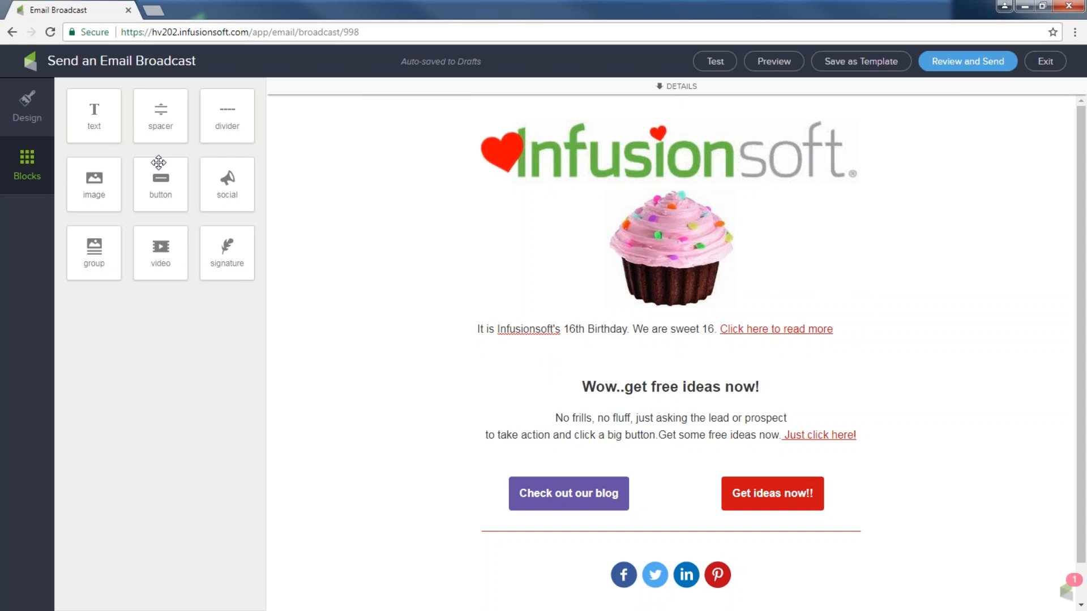
Insert a red, slightly widened divider below the birthday text and a black divider above the buttons
{"action": "left_click_drag", "start_coordinate": [219, 111], "coordinate": [649, 375]}
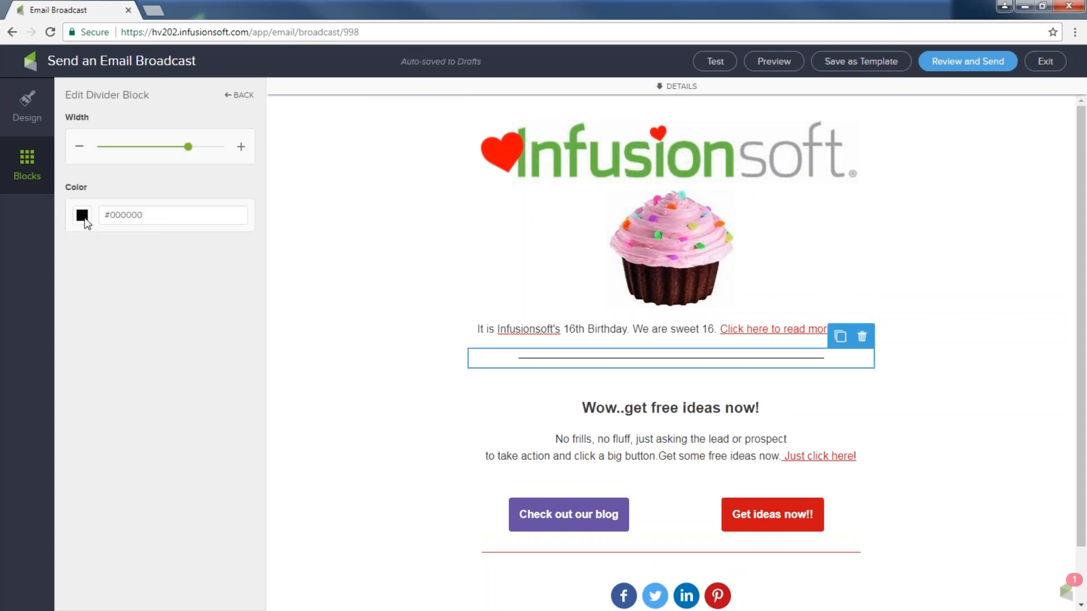
{"action": "left_click", "coordinate": [82, 215]}
{"action": "left_click", "coordinate": [97, 290]}
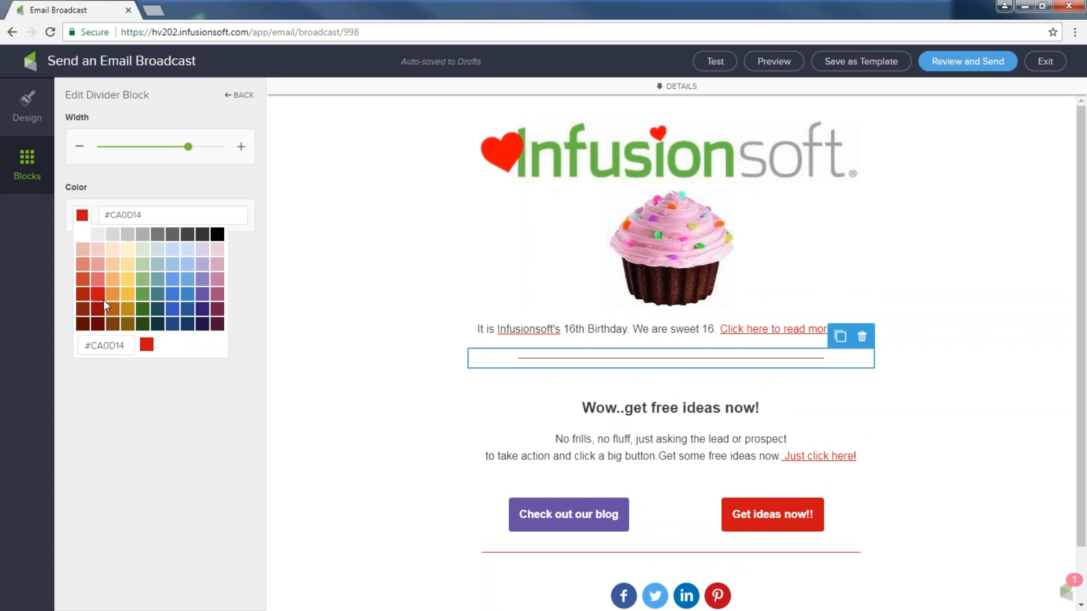
{"action": "left_click_drag", "start_coordinate": [189, 146], "coordinate": [190, 147]}
{"action": "left_click", "coordinate": [343, 285]}
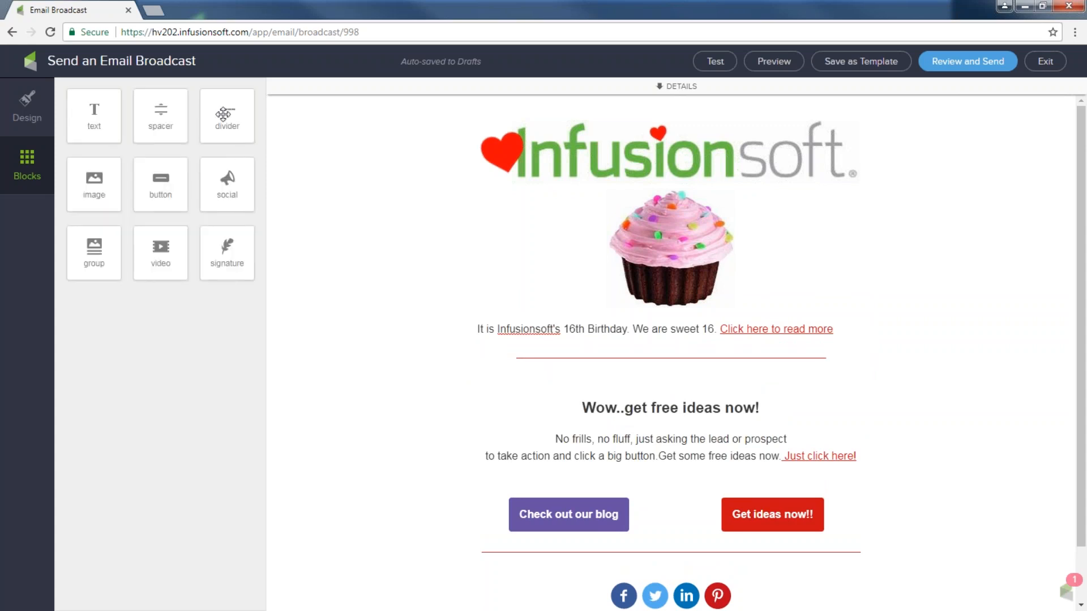
{"action": "left_click_drag", "start_coordinate": [226, 116], "coordinate": [557, 486]}
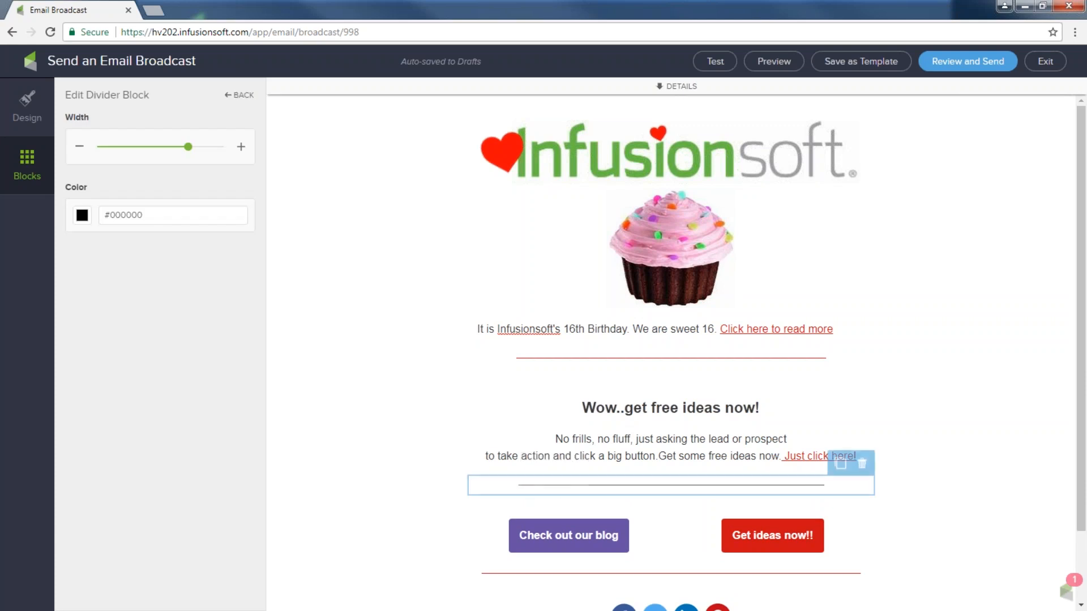
{"action": "left_click", "coordinate": [27, 162]}
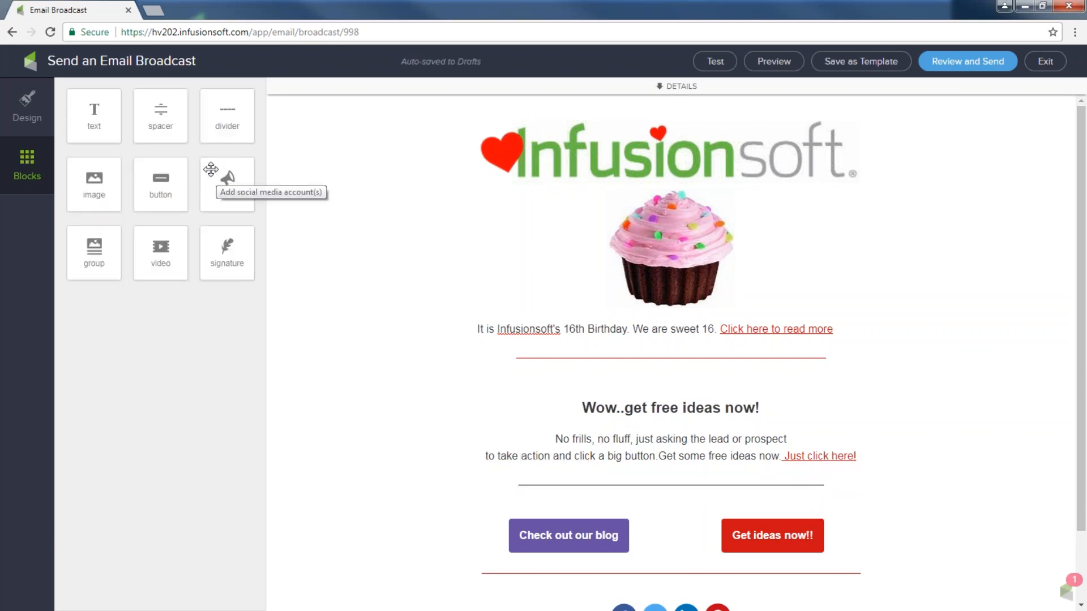
Insert a video block under the free ideas paragraph, ready for its Video URL
{"action": "left_click_drag", "start_coordinate": [160, 248], "coordinate": [661, 504]}
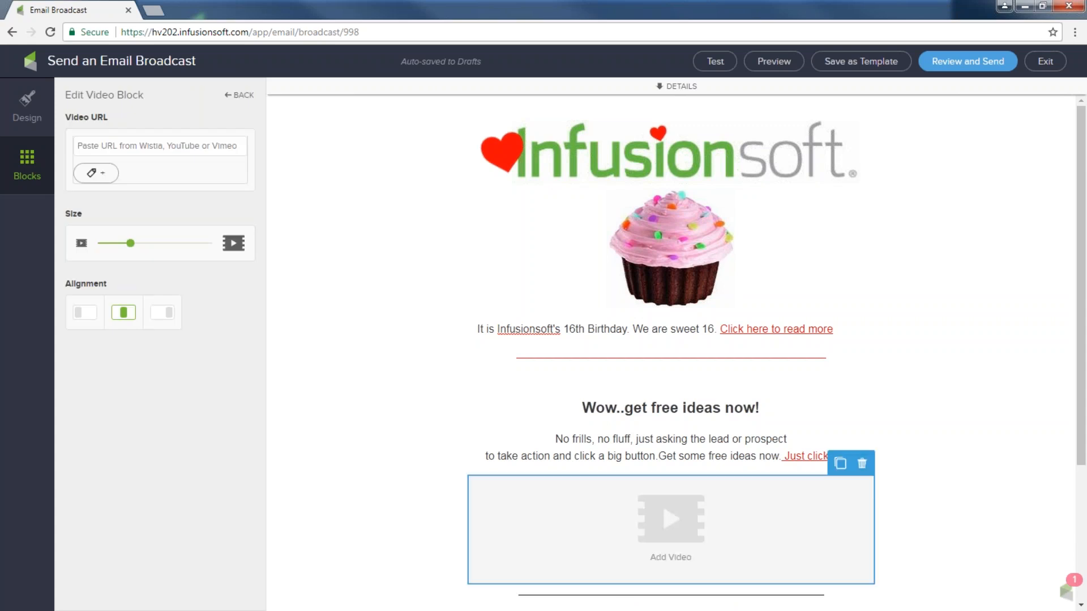
{"action": "left_click", "coordinate": [77, 146]}
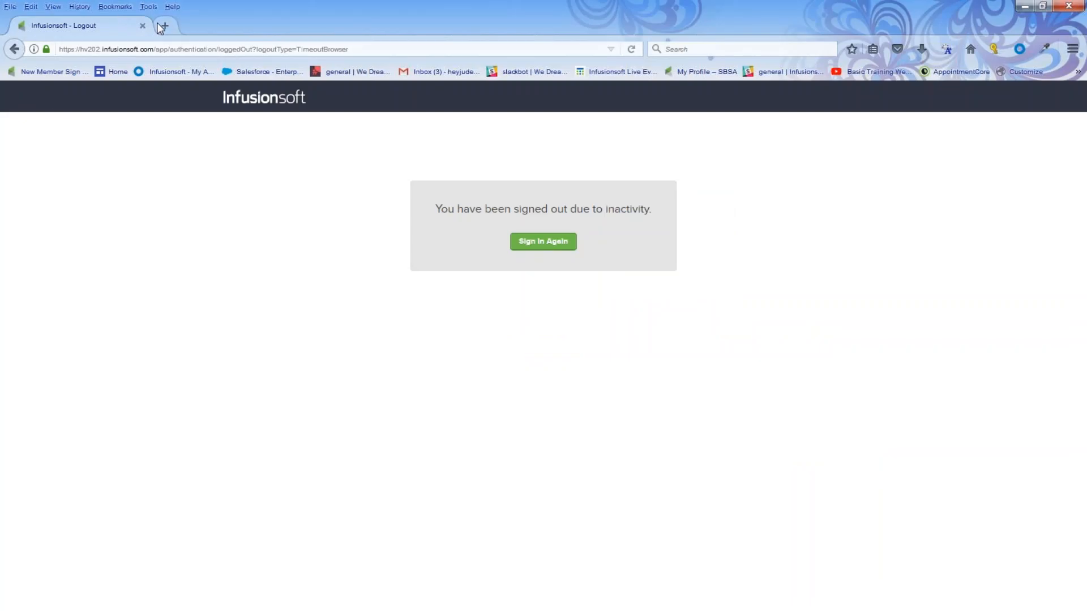
On YouTube, open the 'FROZEN | Let It Go Sing-along | Official Disney UK' video and pause it
{"action": "left_click", "coordinate": [163, 26]}
{"action": "type", "text": "youtube.com/"}
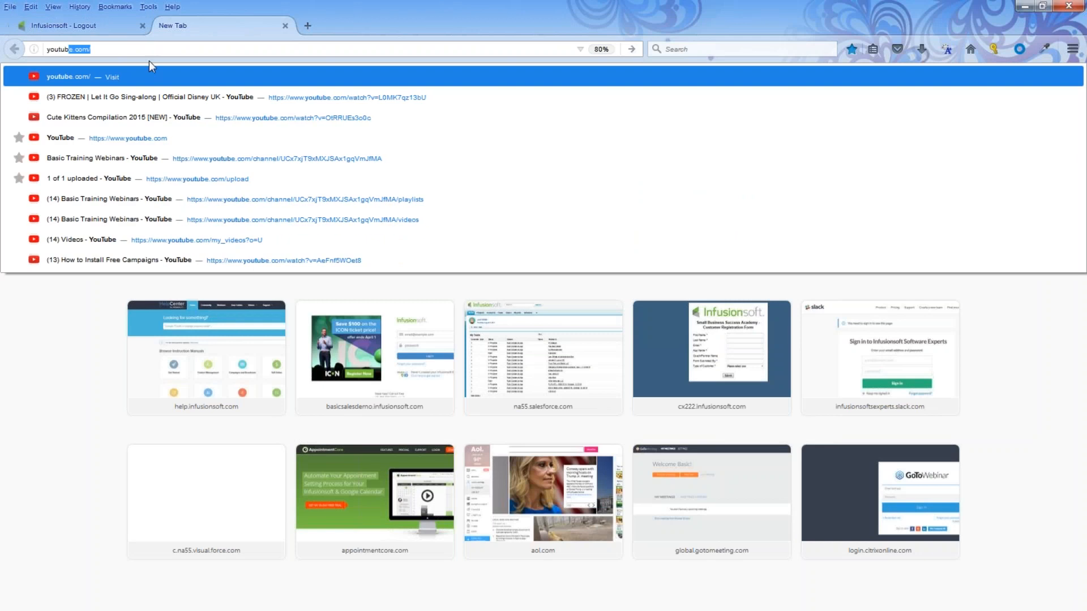
{"action": "left_click", "coordinate": [148, 90]}
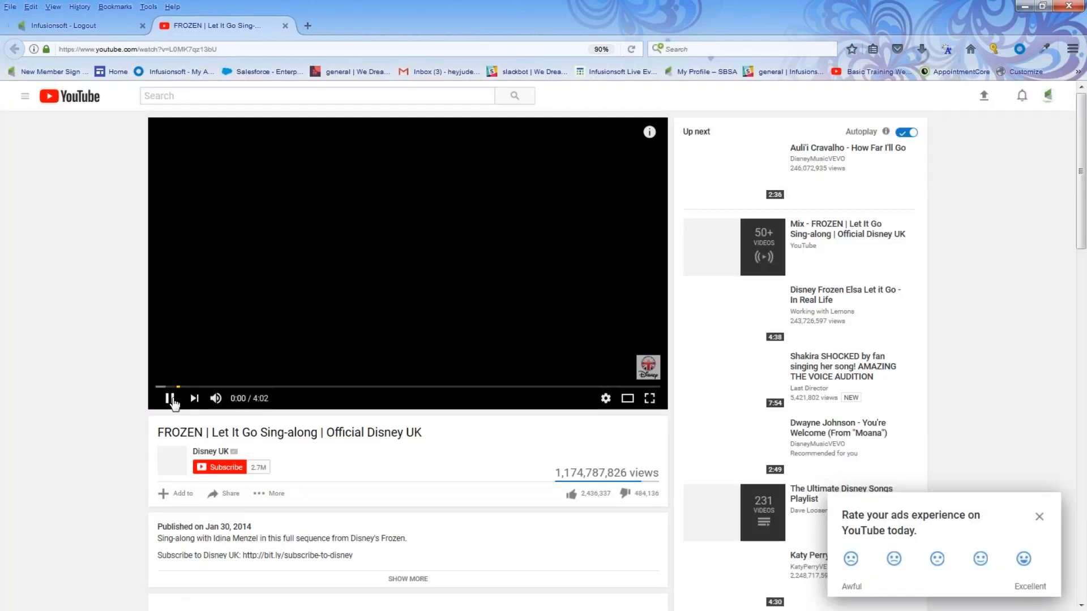
{"action": "left_click", "coordinate": [172, 400]}
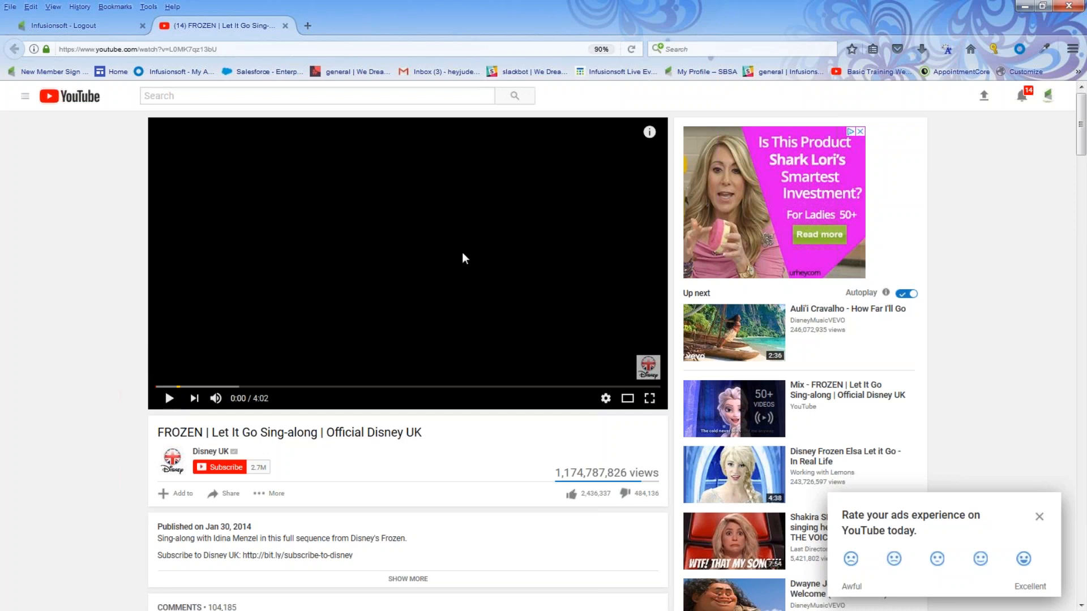
Copy the video's web address from the address bar and minimize Firefox
{"action": "left_click_drag", "start_coordinate": [217, 49], "coordinate": [86, 49]}
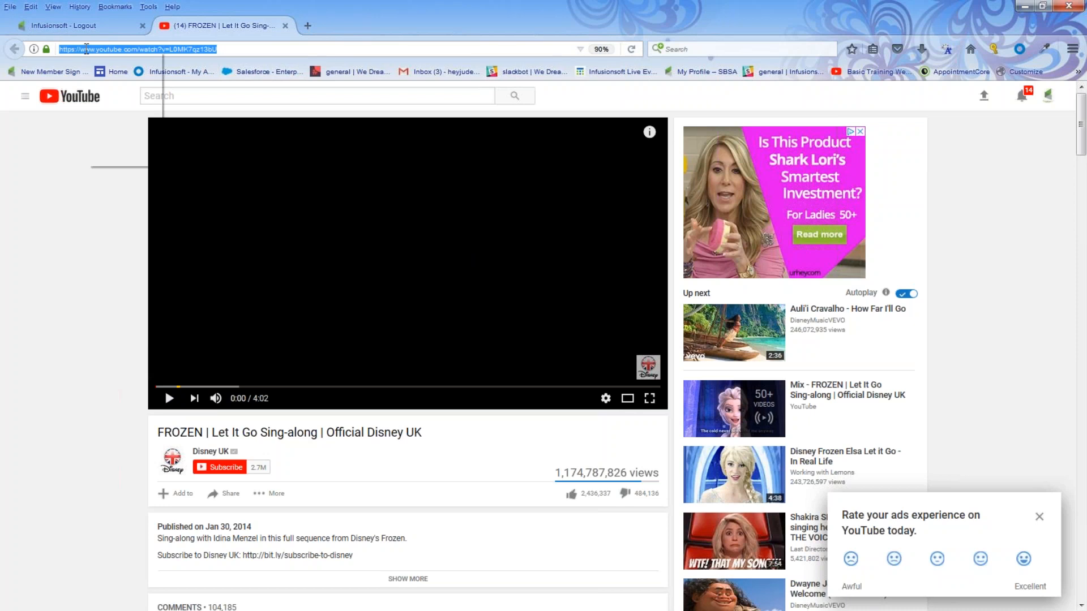
{"action": "right_click", "coordinate": [85, 49]}
{"action": "left_click", "coordinate": [113, 93]}
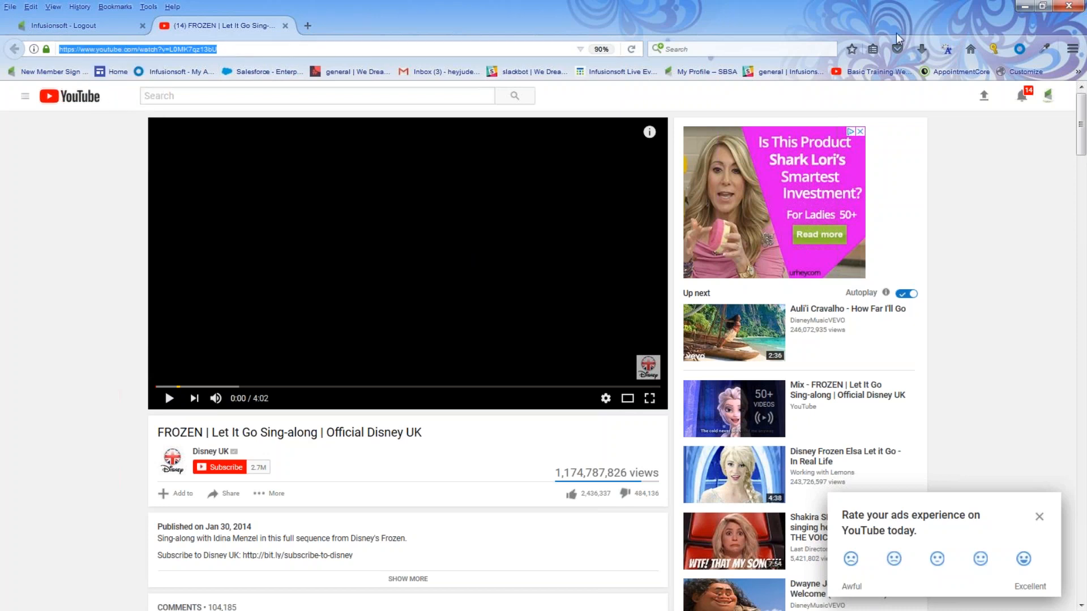
{"action": "left_click", "coordinate": [1024, 8]}
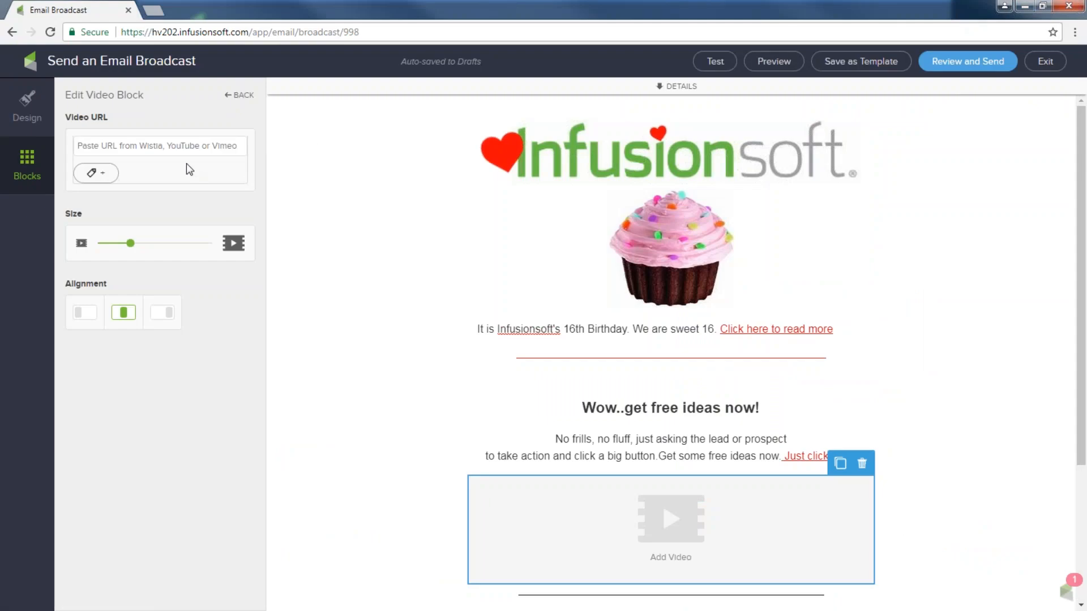
Paste the Frozen YouTube link into the Video URL field and enlarge the video
{"action": "right_click", "coordinate": [178, 146]}
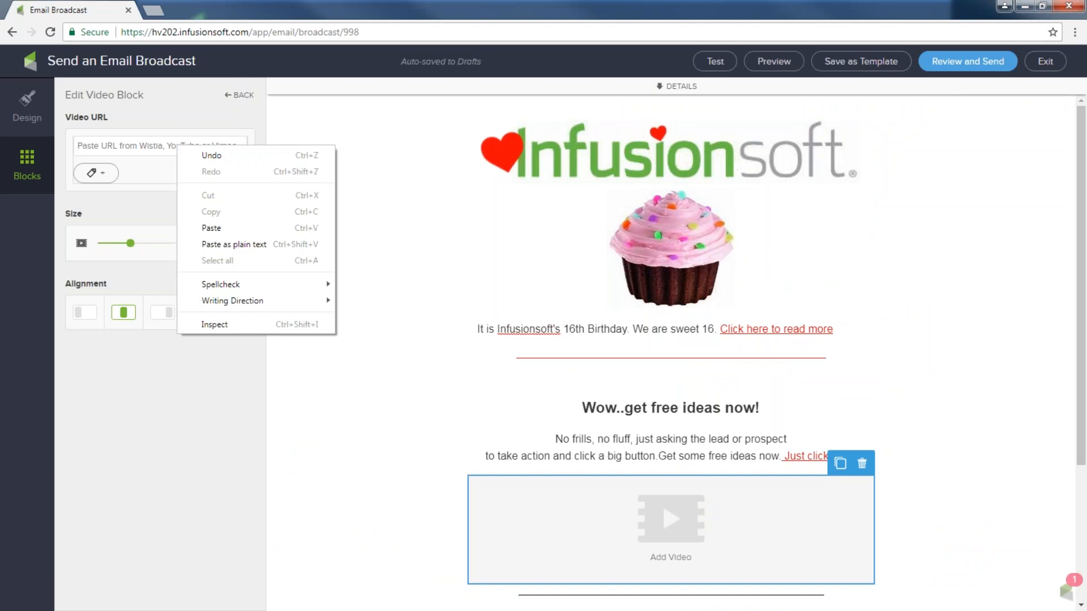
{"action": "left_click", "coordinate": [211, 228]}
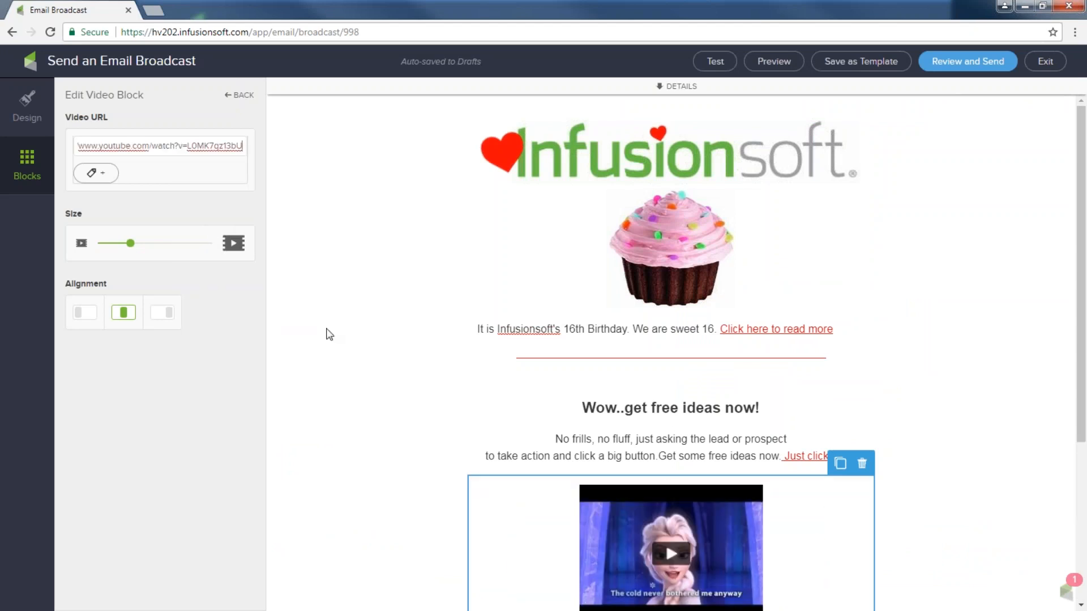
{"action": "left_click_drag", "start_coordinate": [129, 248], "coordinate": [171, 247]}
Move the video block up beside the cupcake beneath the logo and resize it
{"action": "scroll", "coordinate": [359, 320], "scroll_direction": "down", "scroll_amount": 2}
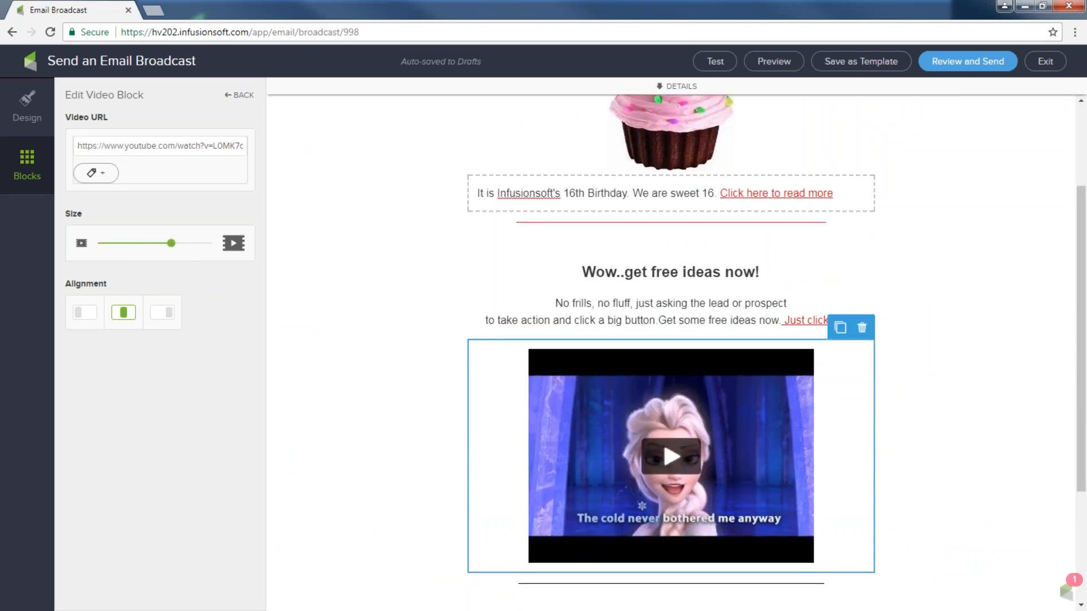
{"action": "left_click_drag", "start_coordinate": [611, 348], "coordinate": [525, 270]}
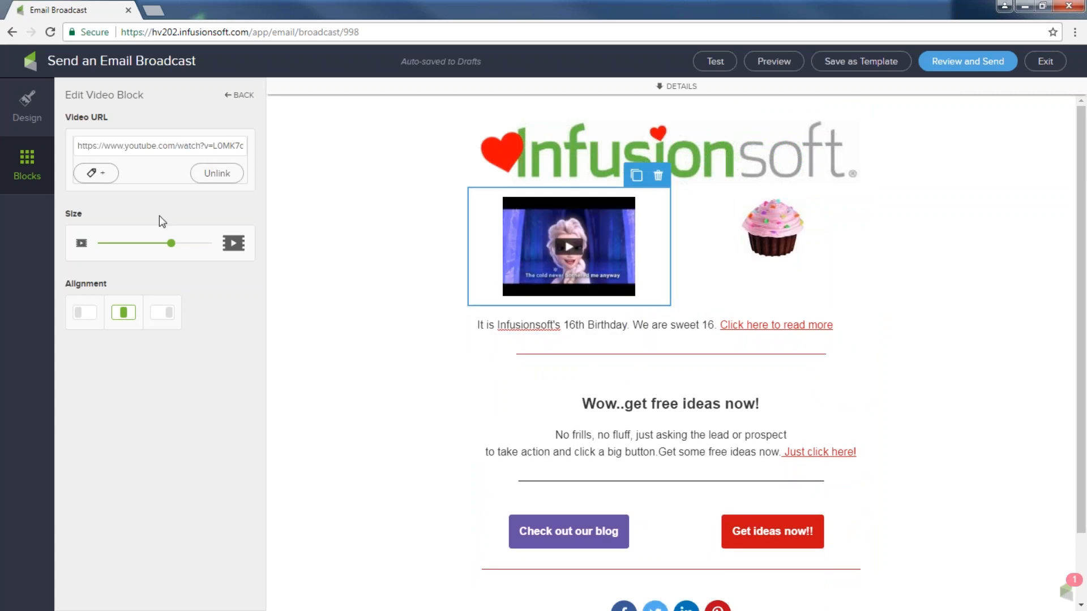
{"action": "mouse_move", "coordinate": [172, 243]}
{"action": "left_mouse_down"}
{"action": "mouse_move", "coordinate": [182, 243]}
{"action": "mouse_move", "coordinate": [153, 237]}
{"action": "mouse_move", "coordinate": [165, 238]}
{"action": "left_mouse_up"}
{"action": "left_click", "coordinate": [714, 229]}
{"action": "left_click", "coordinate": [842, 347]}
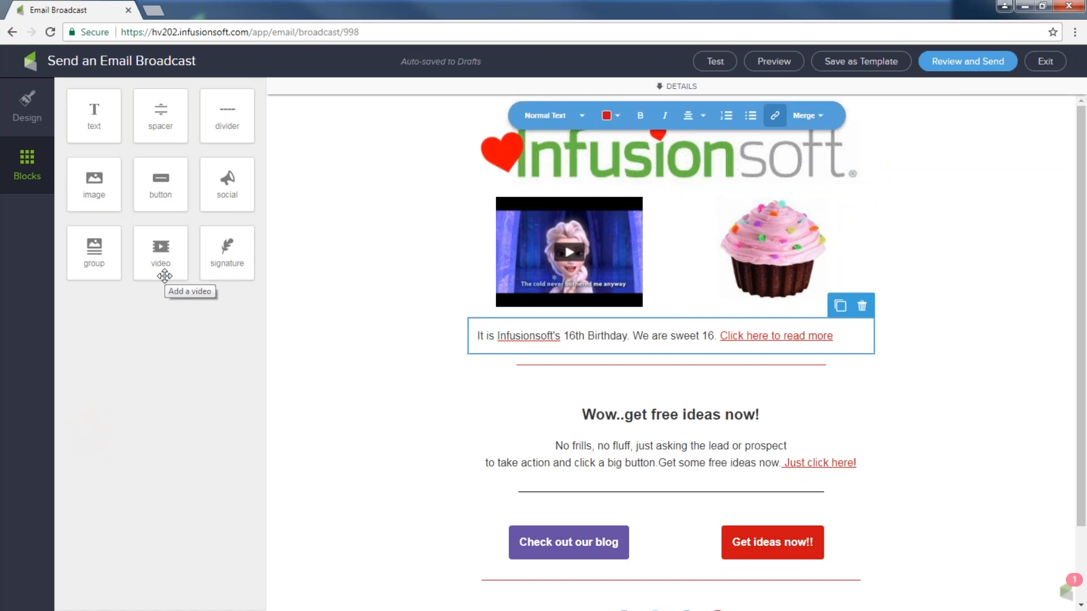
Drag a group block below the birthday line, adding image, text and button placeholders
{"action": "scroll", "coordinate": [350, 306], "scroll_direction": "down", "scroll_amount": 2}
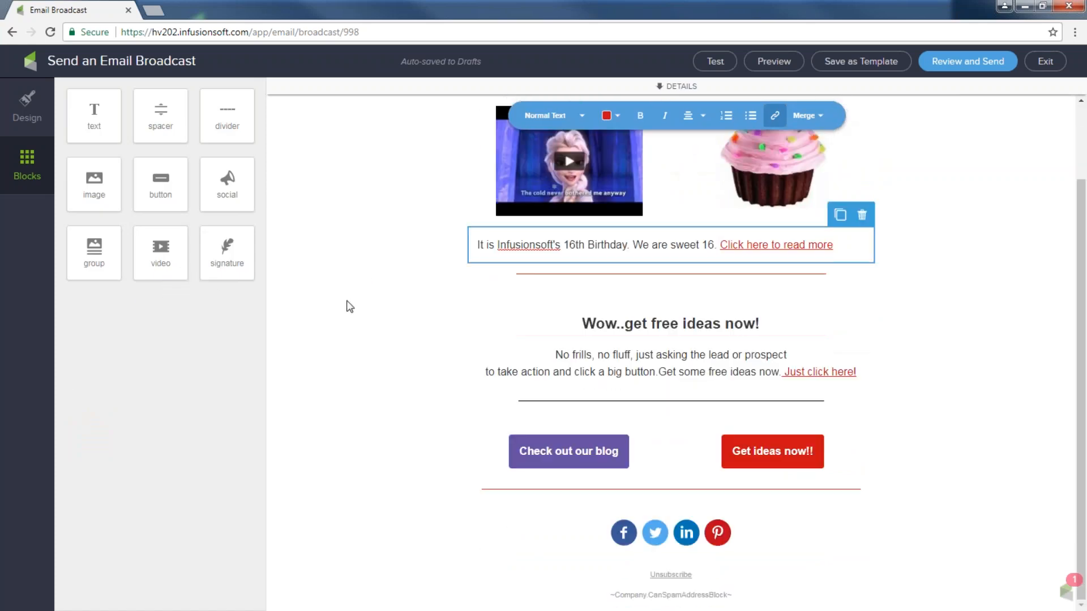
{"action": "left_click_drag", "start_coordinate": [96, 249], "coordinate": [553, 301]}
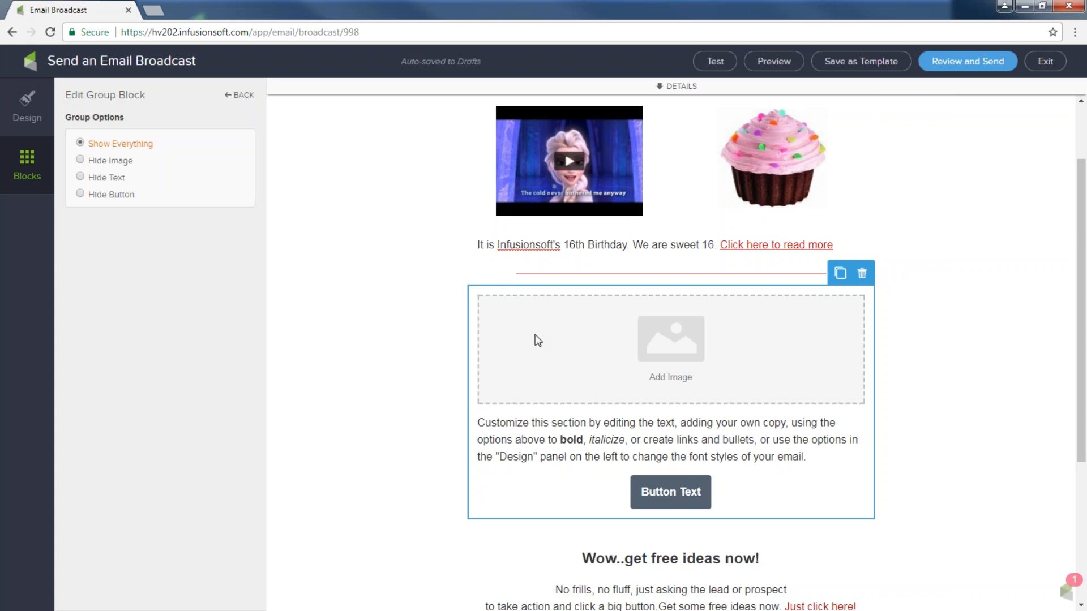
Add two more group tiles beside the first, making three side-by-side columns
{"action": "left_click", "coordinate": [31, 160]}
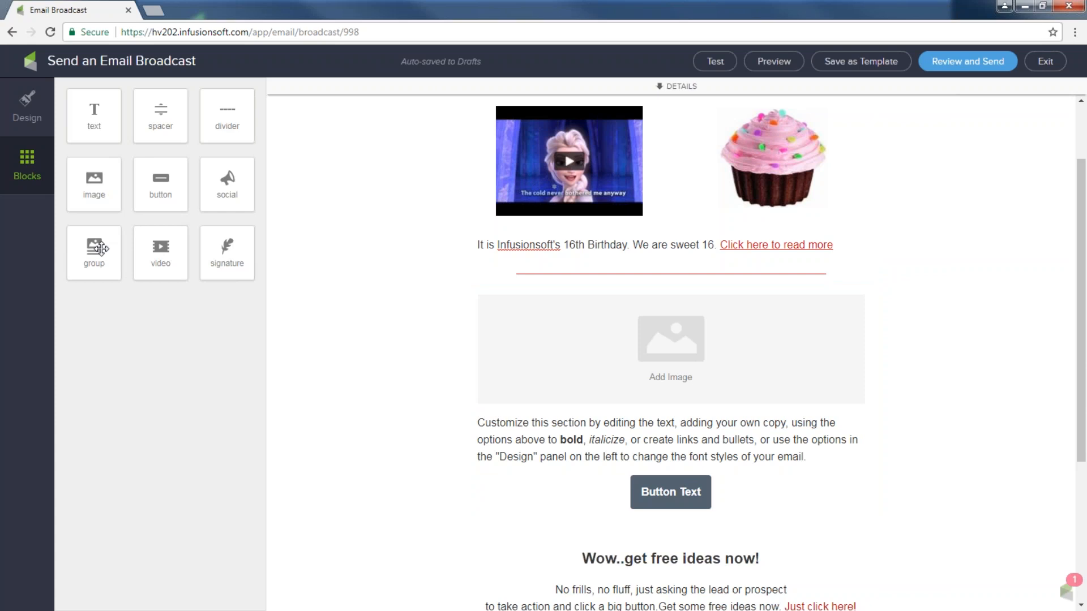
{"action": "left_click_drag", "start_coordinate": [94, 249], "coordinate": [538, 358]}
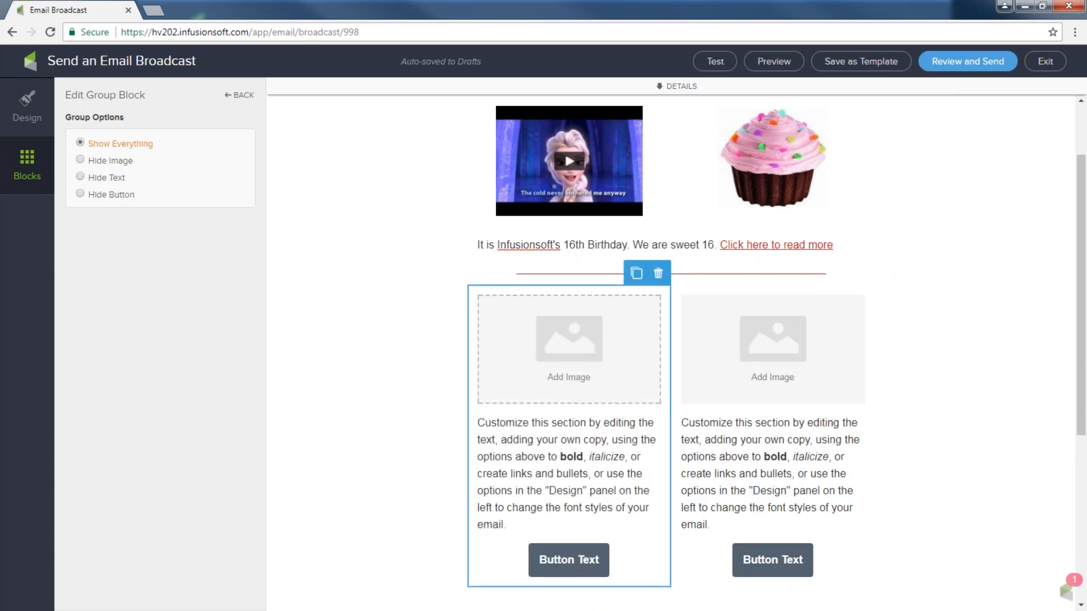
{"action": "left_click", "coordinate": [34, 165]}
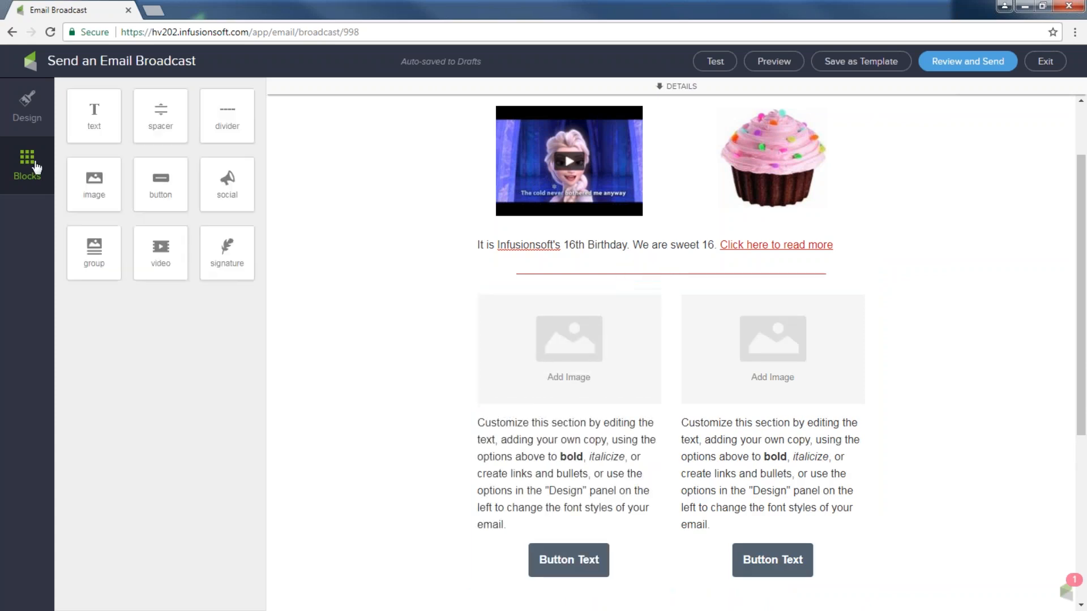
{"action": "left_click_drag", "start_coordinate": [96, 246], "coordinate": [492, 356]}
{"action": "scroll", "coordinate": [824, 279], "scroll_direction": "up", "scroll_amount": 2}
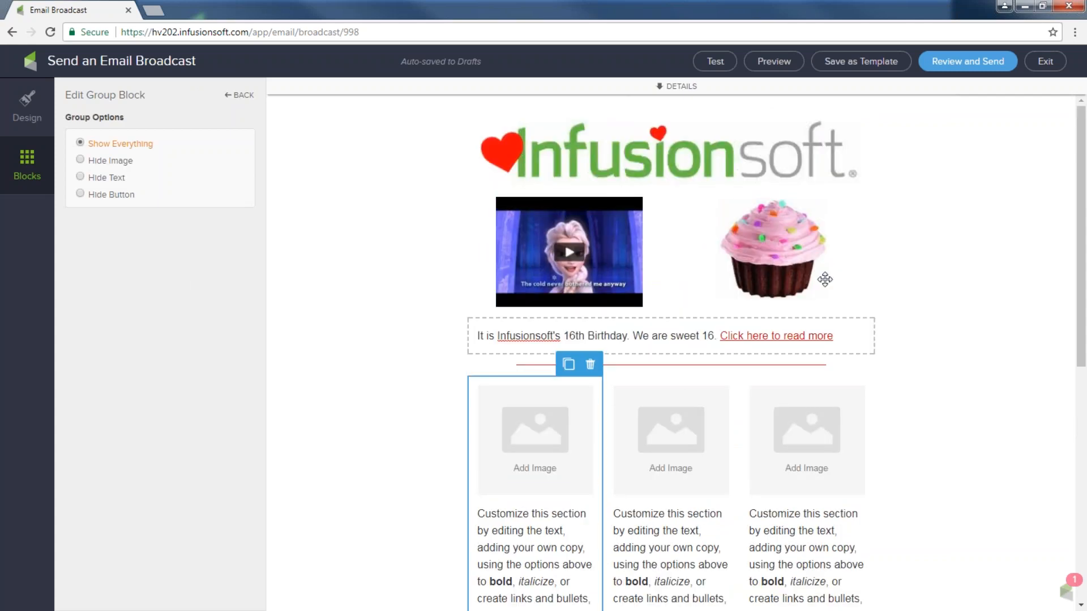
{"action": "scroll", "coordinate": [739, 262], "scroll_direction": "down", "scroll_amount": 2}
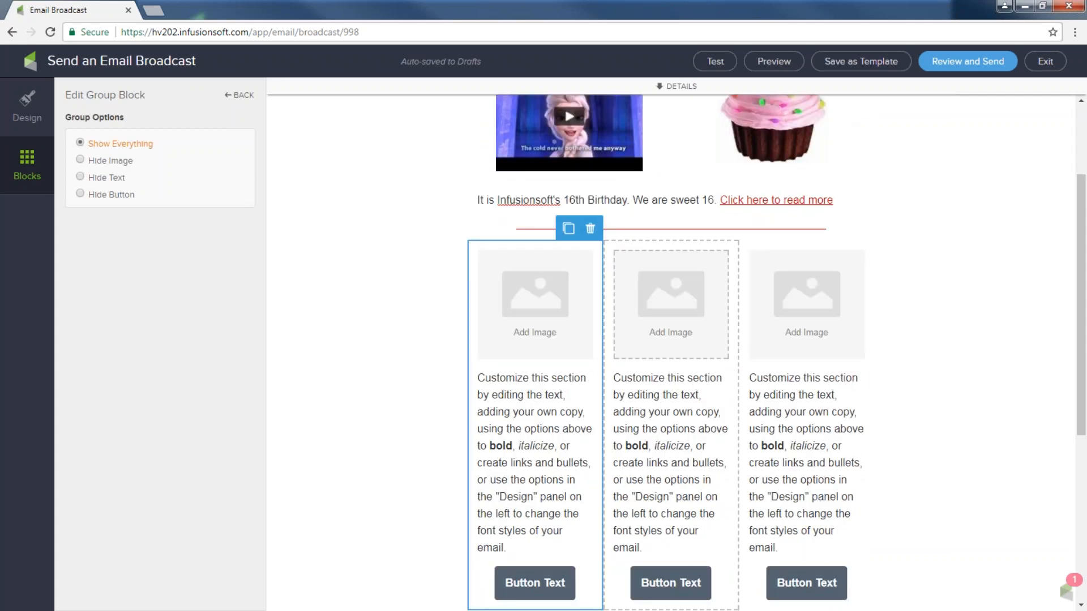
{"action": "scroll", "coordinate": [736, 283], "scroll_direction": "down", "scroll_amount": 2}
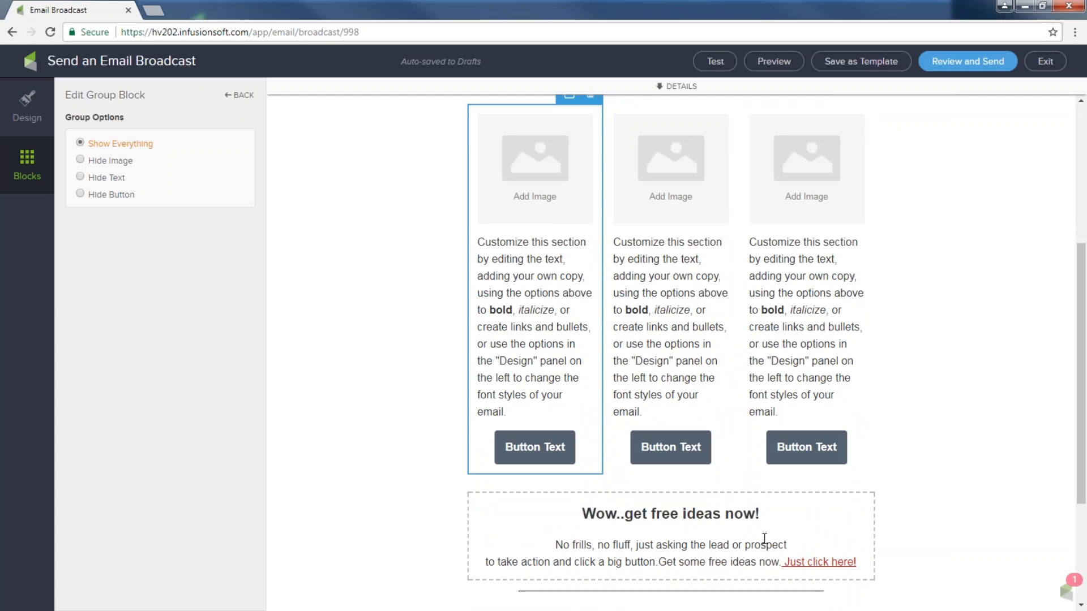
{"action": "scroll", "coordinate": [1067, 449], "scroll_direction": "up", "scroll_amount": 2}
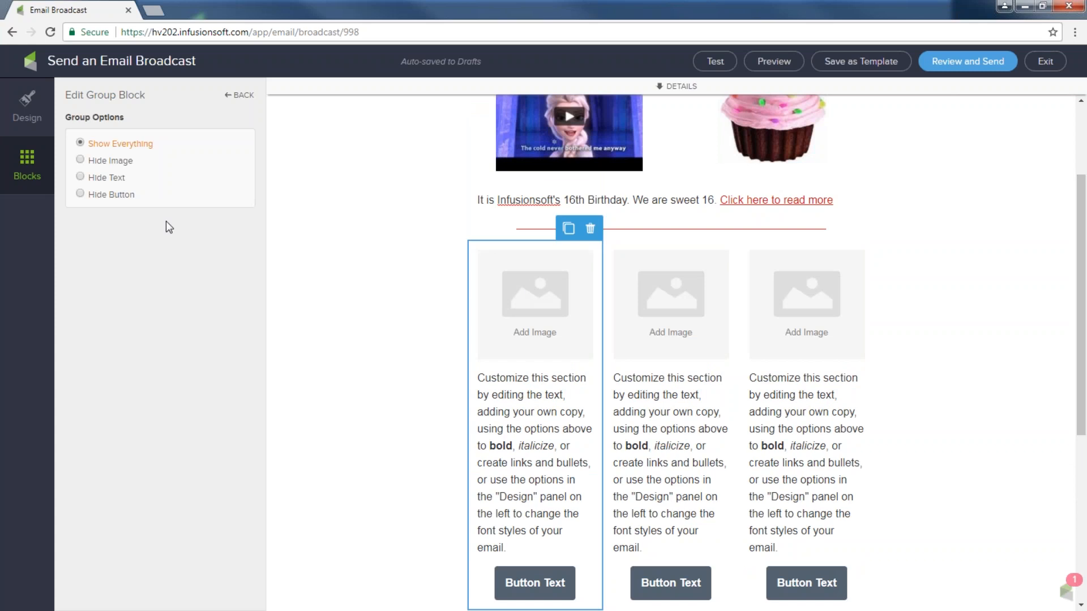
{"action": "left_click", "coordinate": [80, 160]}
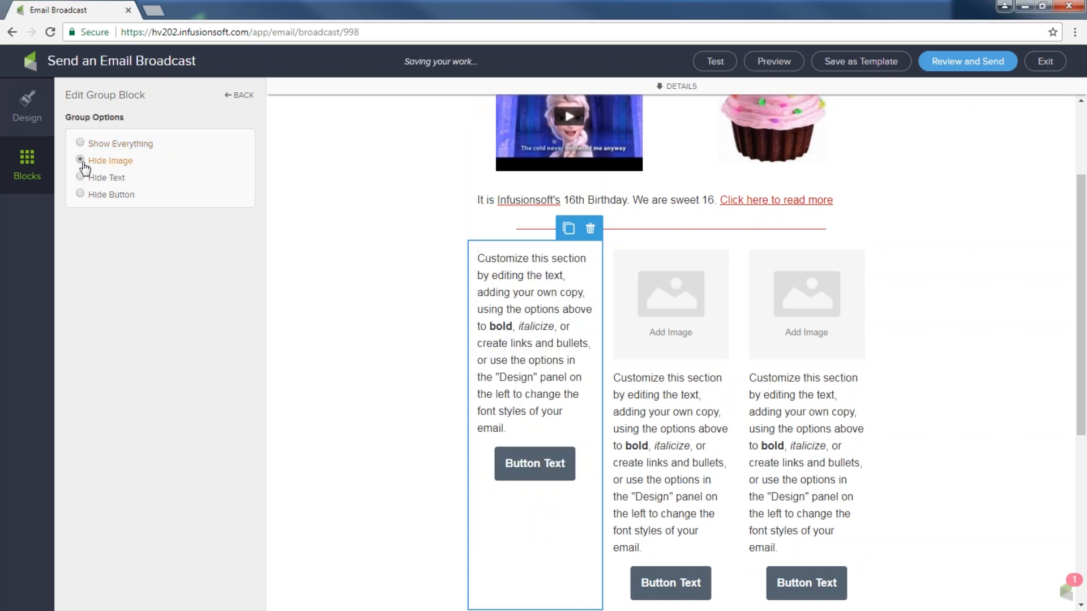
{"action": "left_click", "coordinate": [80, 143]}
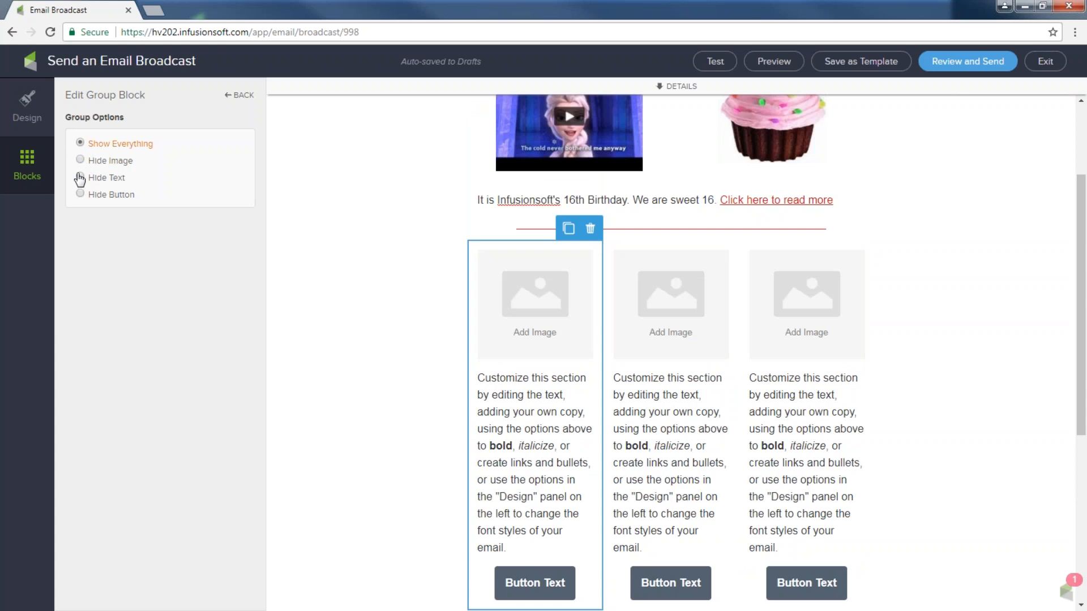
{"action": "left_click", "coordinate": [80, 178]}
{"action": "left_click", "coordinate": [80, 194]}
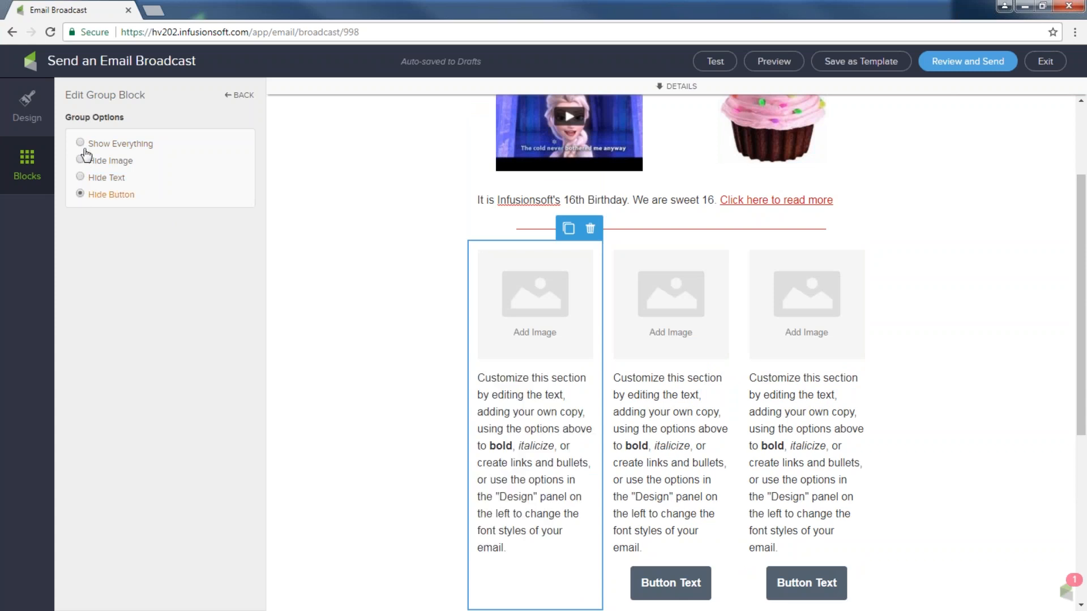
{"action": "left_click", "coordinate": [80, 143]}
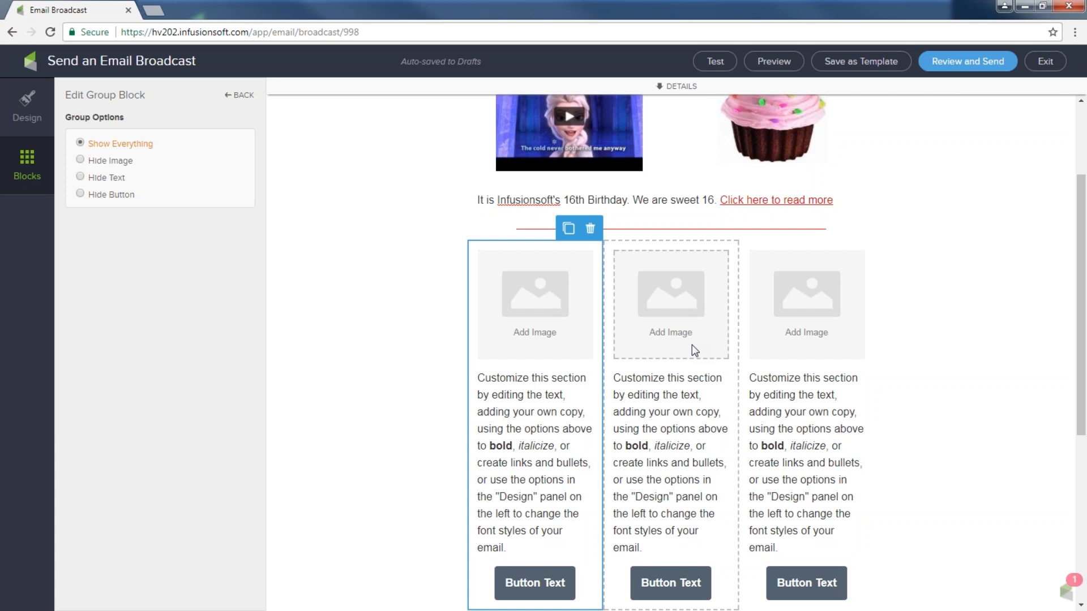
{"action": "scroll", "coordinate": [729, 440], "scroll_direction": "up", "scroll_amount": 2}
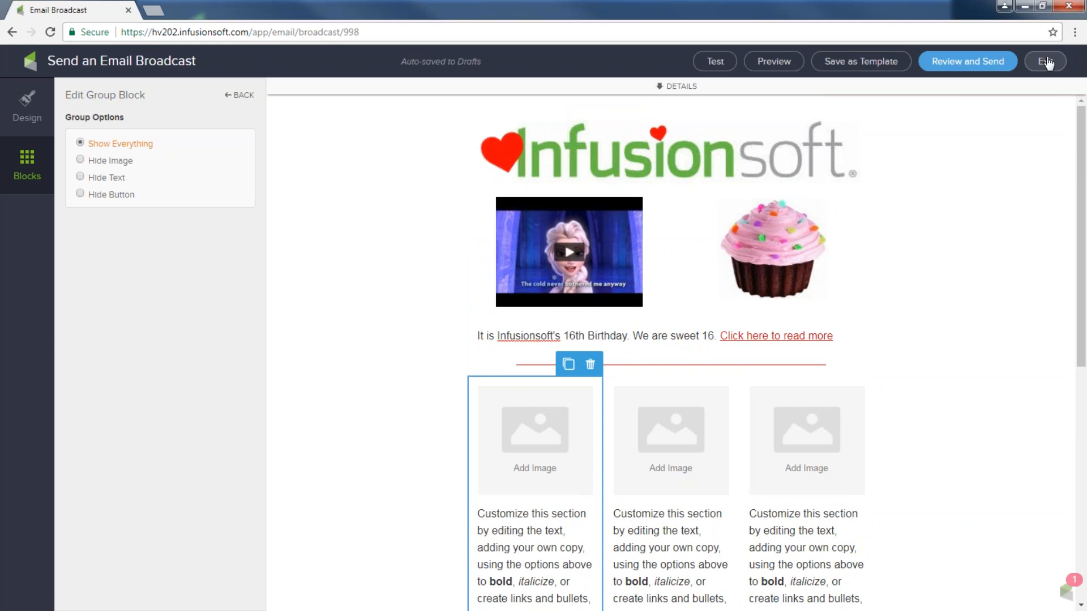
Save the email as the template 'Sept 6th' and exit to the template gallery
{"action": "left_click", "coordinate": [843, 66]}
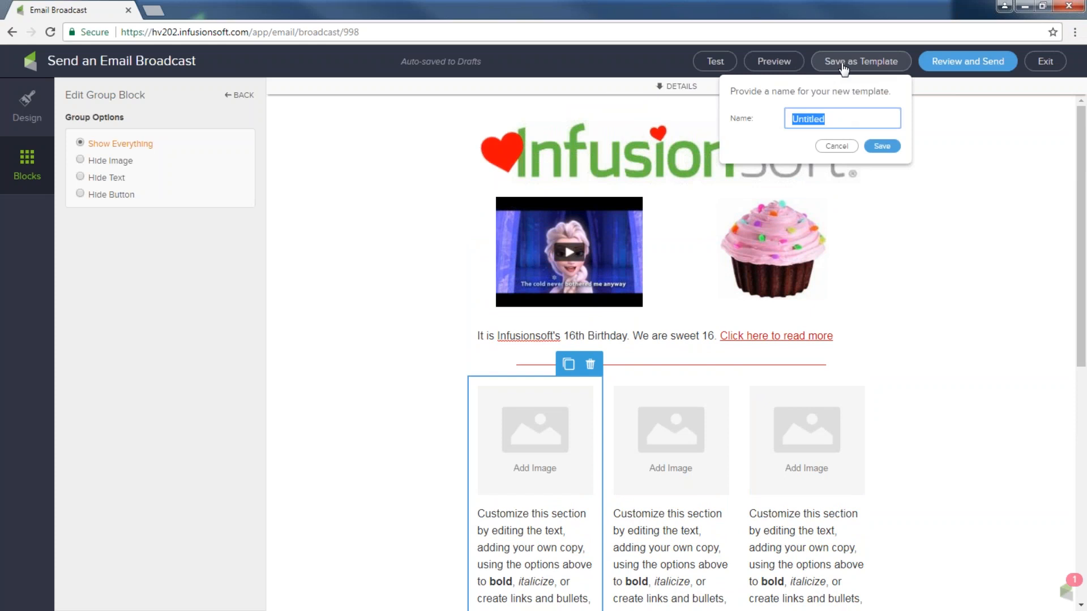
{"action": "type", "text": "Sept 6th"}
{"action": "left_click", "coordinate": [881, 146]}
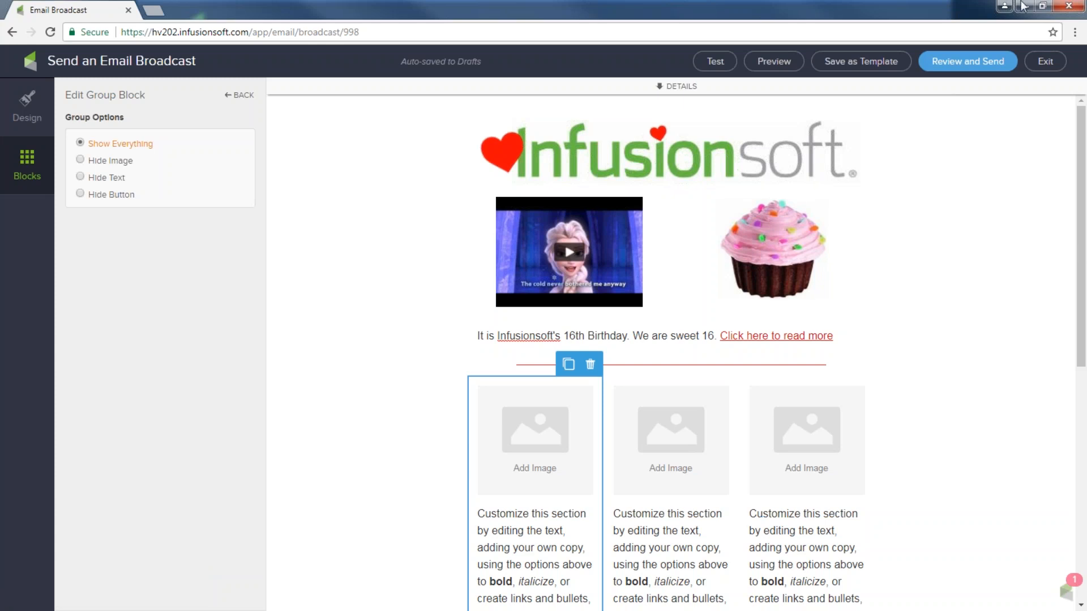
{"action": "left_click", "coordinate": [1045, 62]}
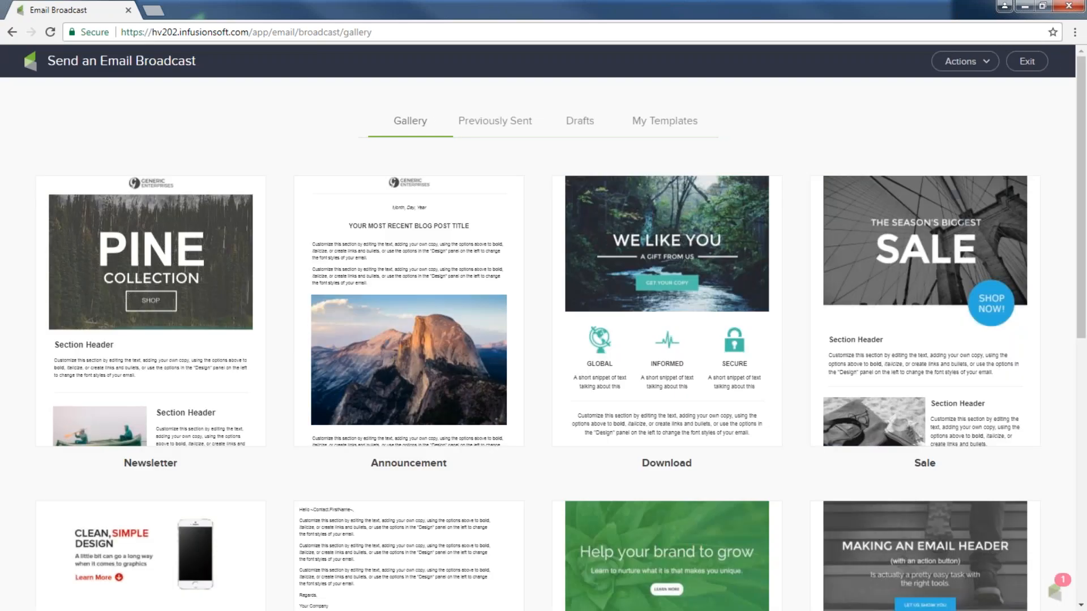
Leave the gallery and check the email stats on the Dashboard
{"action": "left_click", "coordinate": [1028, 63]}
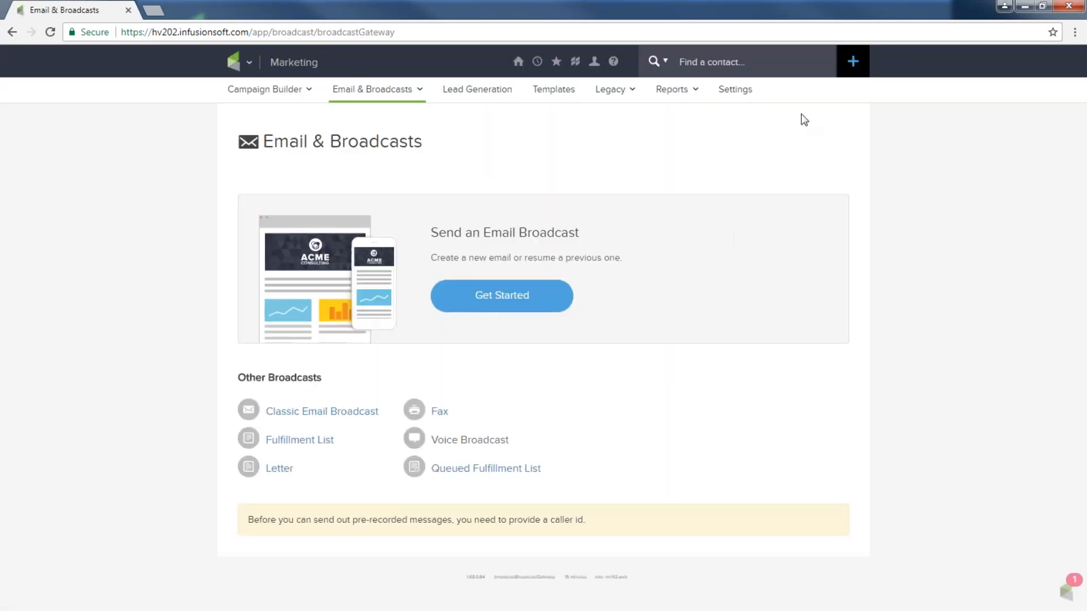
{"action": "left_click", "coordinate": [251, 69]}
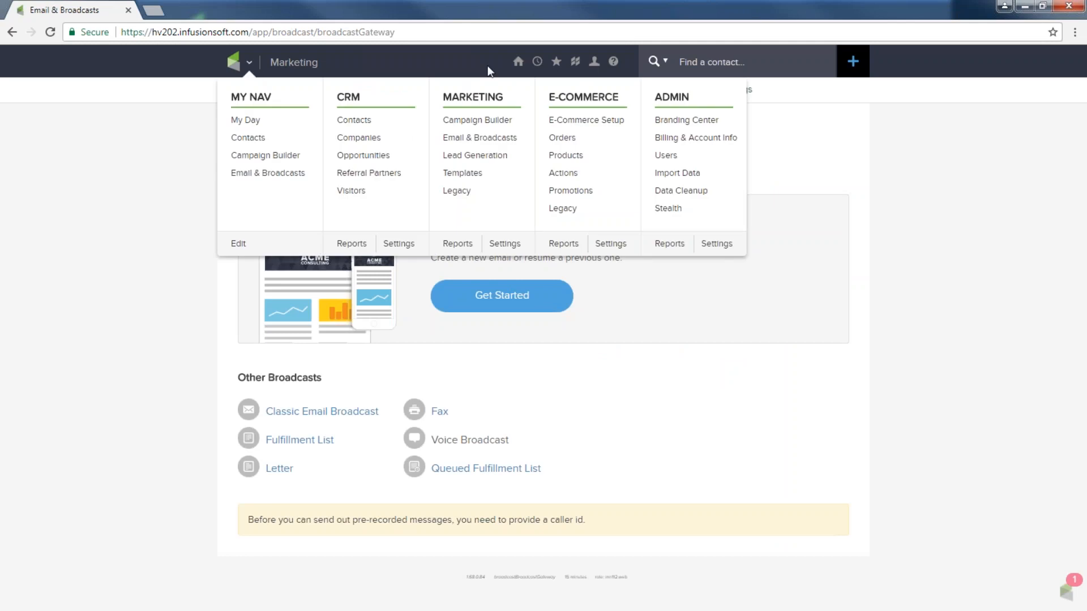
{"action": "mouse_move", "coordinate": [518, 63]}
{"action": "left_click", "coordinate": [498, 146]}
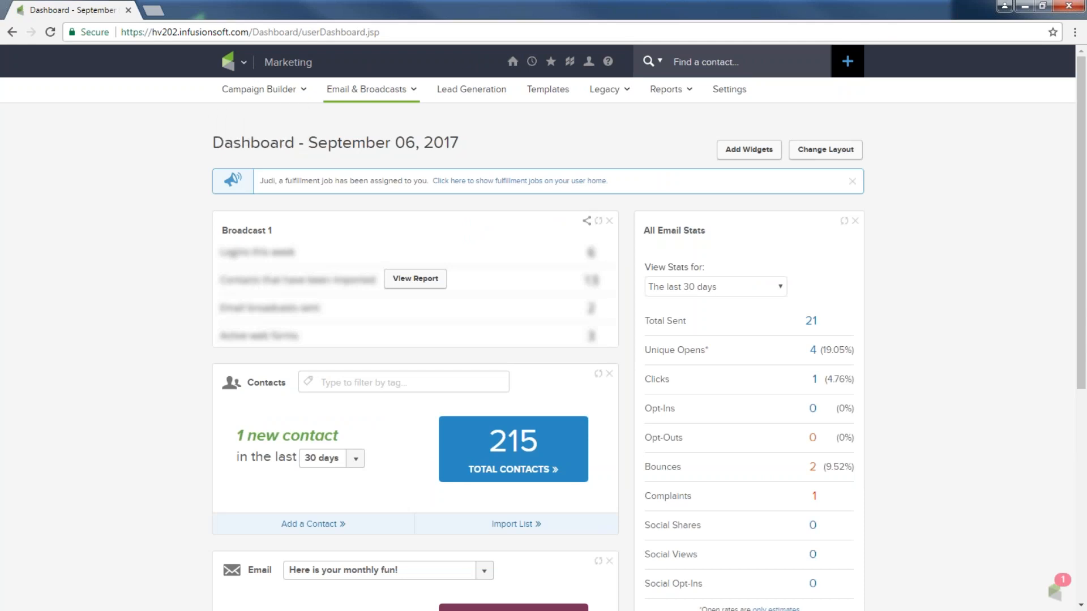
Go to Marketing > Email & Broadcasts, start a broadcast, and view My Templates
{"action": "left_click", "coordinate": [245, 68]}
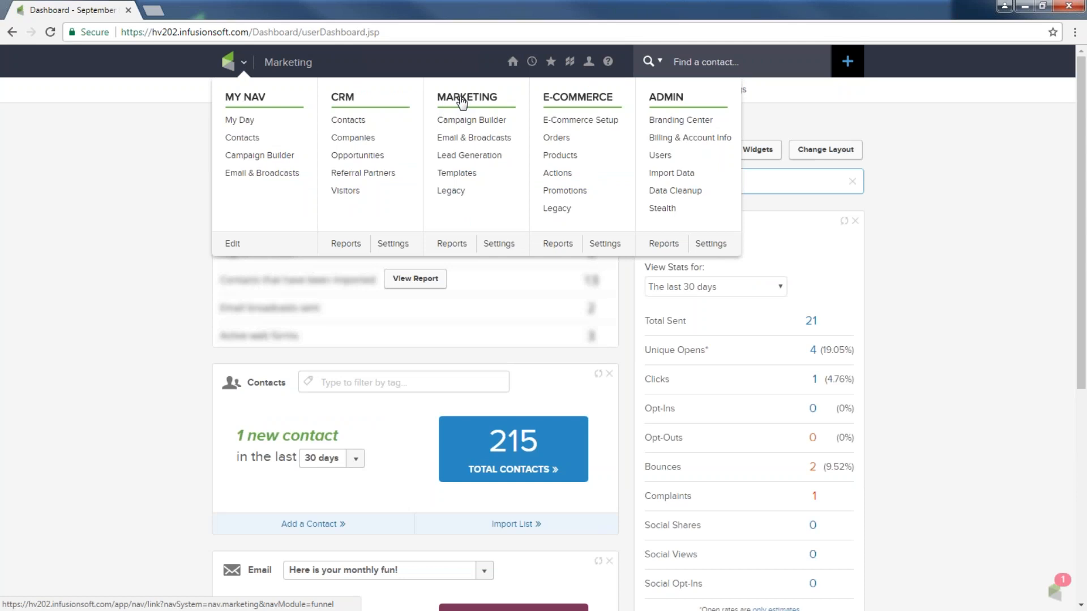
{"action": "left_click", "coordinate": [466, 139]}
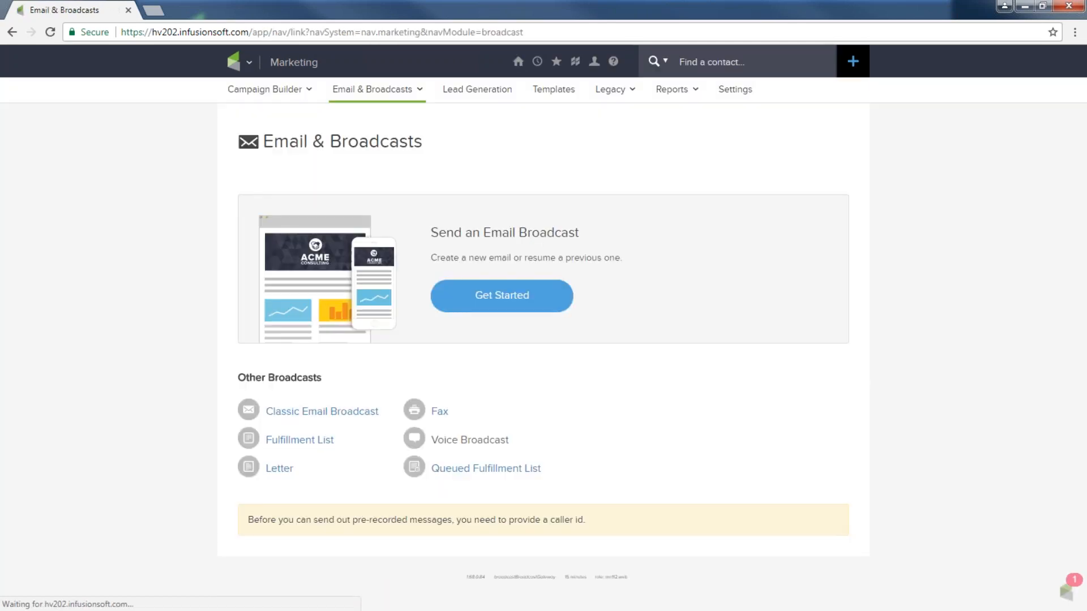
{"action": "left_click", "coordinate": [483, 299]}
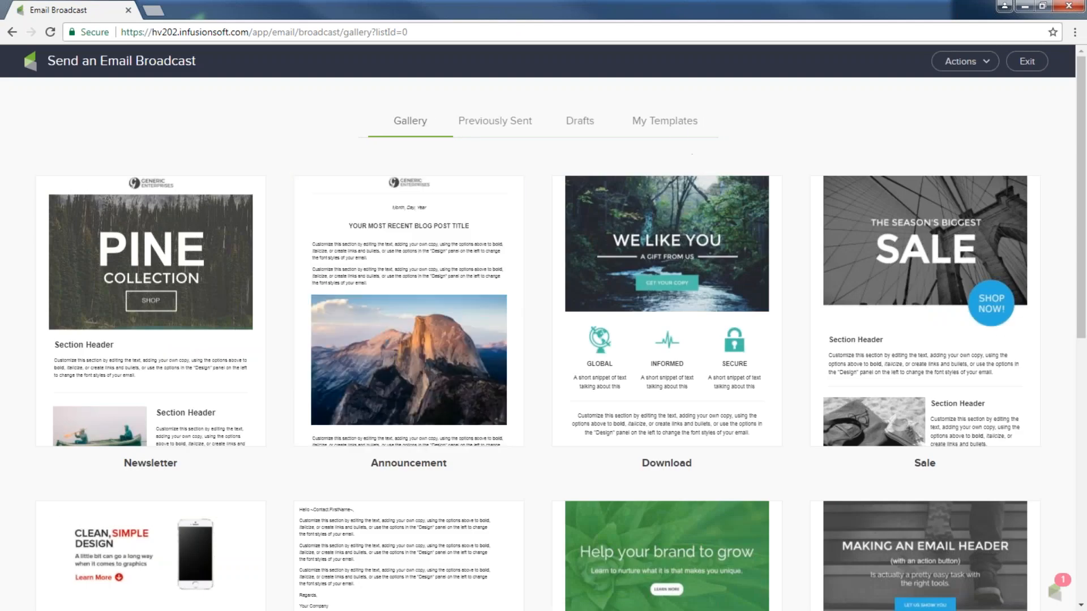
{"action": "left_click", "coordinate": [678, 129]}
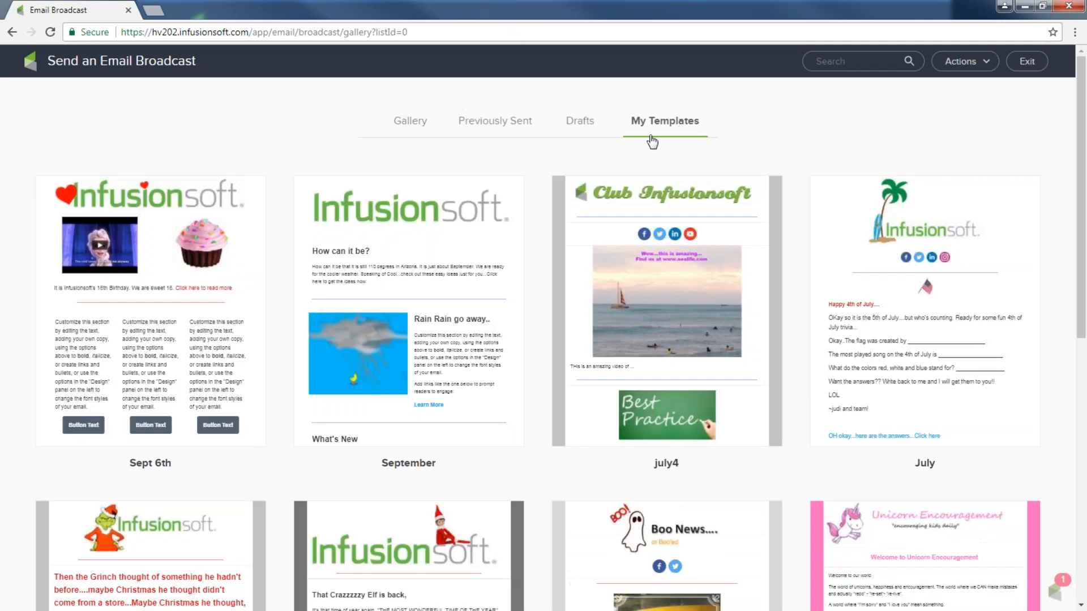
Use the Sept 6th template for a new broadcast and open its Review and Send checklist
{"action": "mouse_move", "coordinate": [202, 219]}
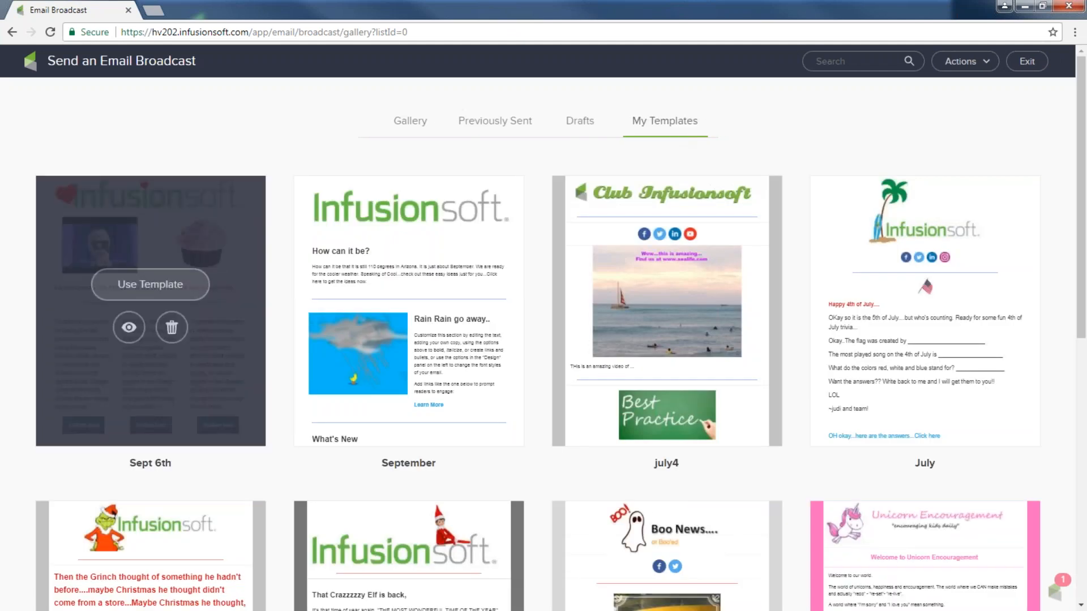
{"action": "left_click", "coordinate": [150, 284]}
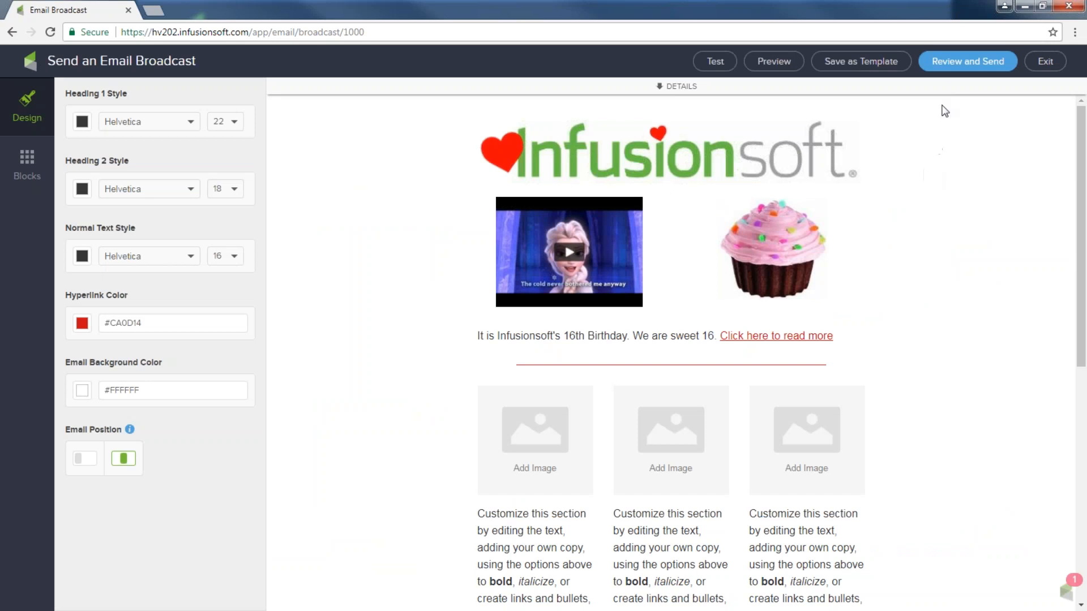
{"action": "left_click", "coordinate": [977, 63]}
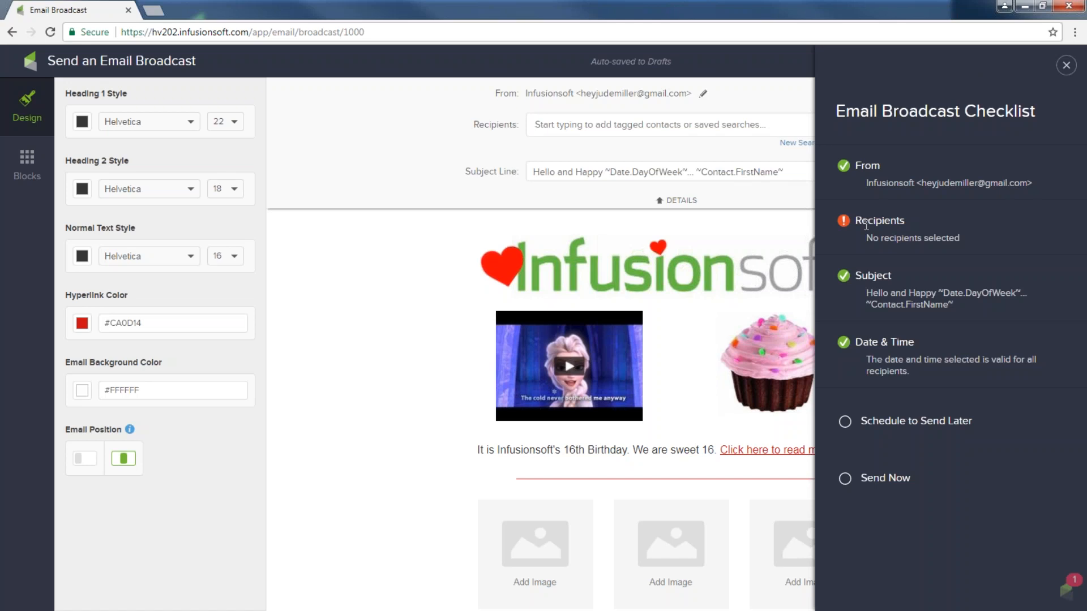
Close the Email Broadcast Checklist and browse the Recipients saved searches without choosing one
{"action": "left_click", "coordinate": [1066, 65]}
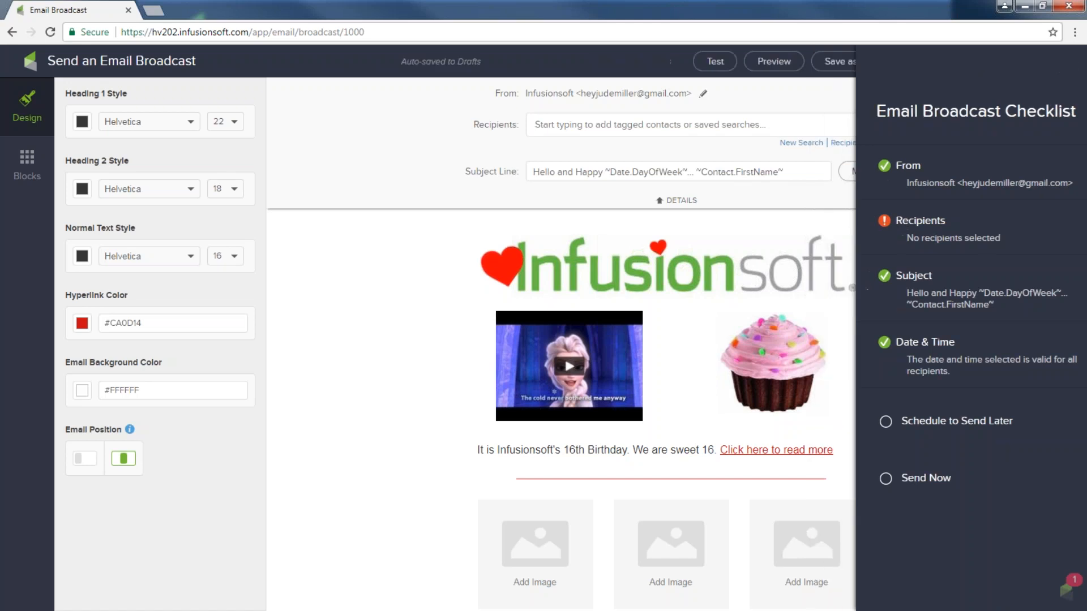
{"action": "left_click", "coordinate": [544, 125]}
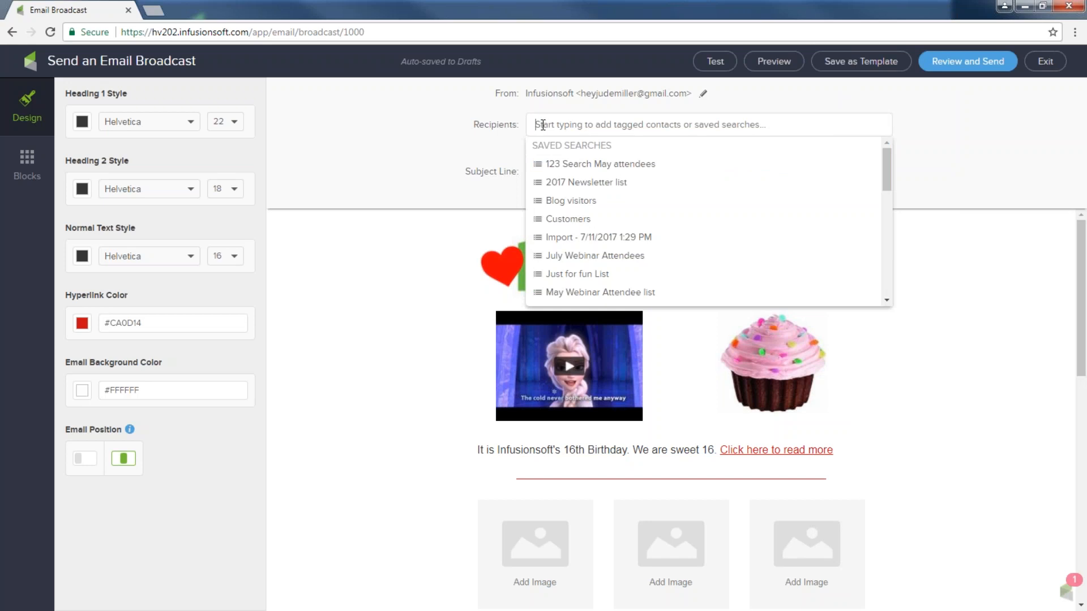
{"action": "left_click", "coordinate": [469, 145]}
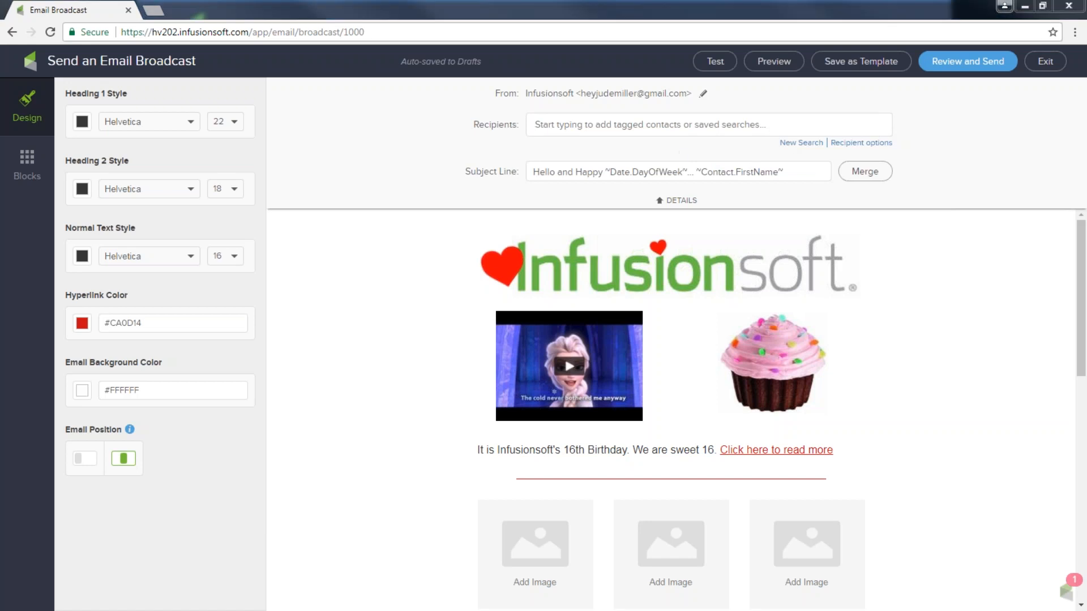
{"action": "mouse_move", "coordinate": [575, 152]}
{"action": "left_mouse_down"}
{"action": "mouse_move", "coordinate": [481, 151]}
{"action": "mouse_move", "coordinate": [447, 170]}
{"action": "mouse_move", "coordinate": [451, 182]}
{"action": "left_mouse_up"}
{"action": "mouse_move", "coordinate": [498, 108]}
{"action": "left_mouse_down"}
{"action": "mouse_move", "coordinate": [565, 148]}
{"action": "mouse_move", "coordinate": [949, 114]}
{"action": "mouse_move", "coordinate": [480, 117]}
{"action": "left_mouse_up"}
{"action": "mouse_move", "coordinate": [784, 119]}
{"action": "left_mouse_down"}
{"action": "mouse_move", "coordinate": [790, 146]}
{"action": "mouse_move", "coordinate": [800, 119]}
{"action": "mouse_move", "coordinate": [786, 143]}
{"action": "mouse_move", "coordinate": [820, 145]}
{"action": "left_mouse_up"}
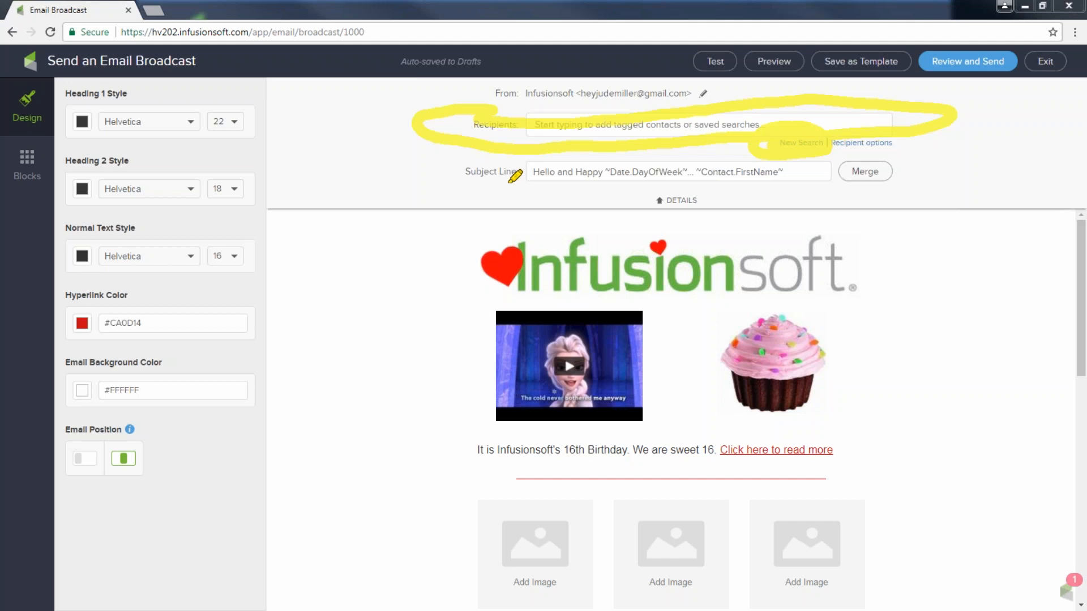
{"action": "key", "text": "Escape"}
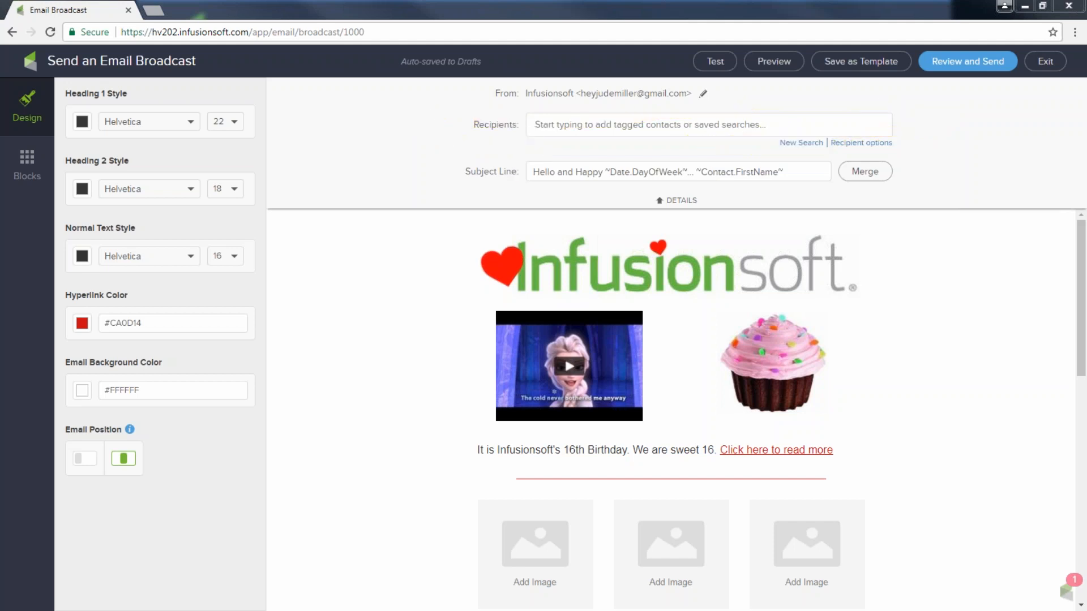
{"action": "left_click", "coordinate": [801, 143]}
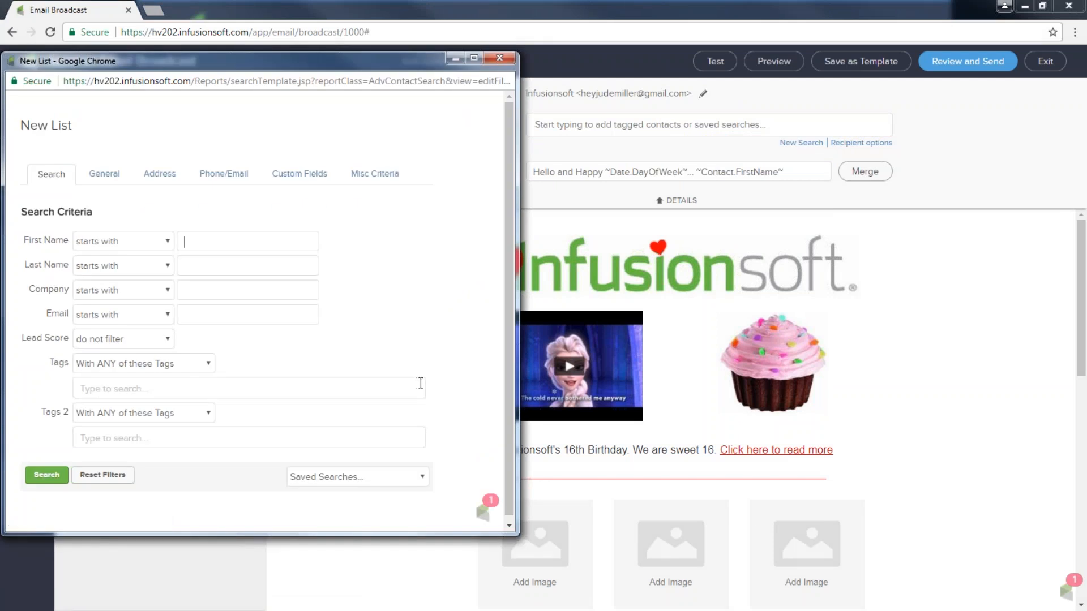
{"action": "left_click", "coordinate": [187, 241]}
{"action": "left_click", "coordinate": [39, 478]}
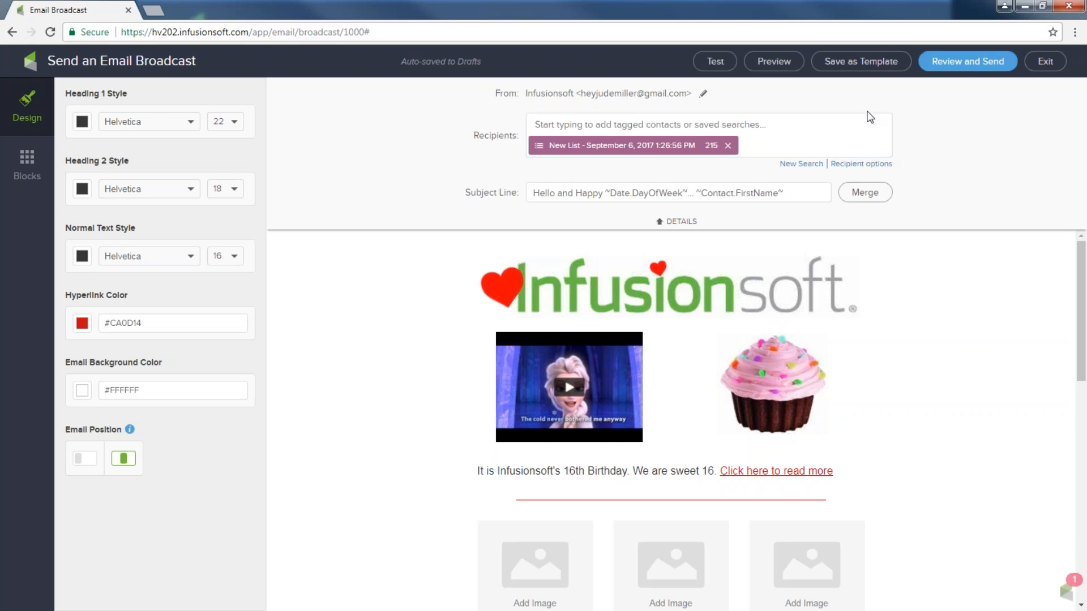
{"action": "left_click", "coordinate": [728, 146]}
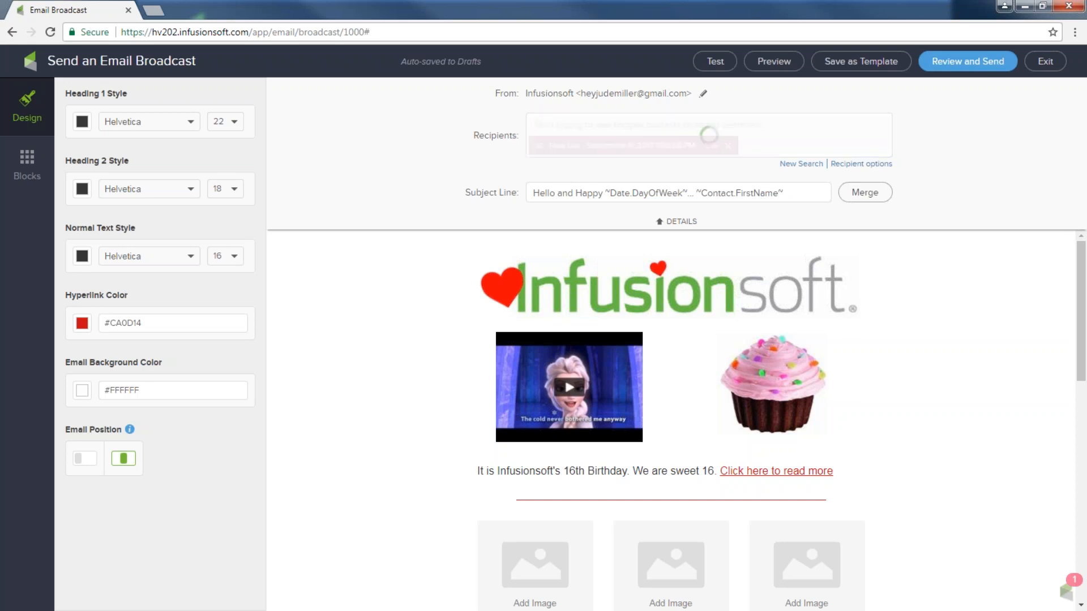
{"action": "left_click", "coordinate": [564, 125]}
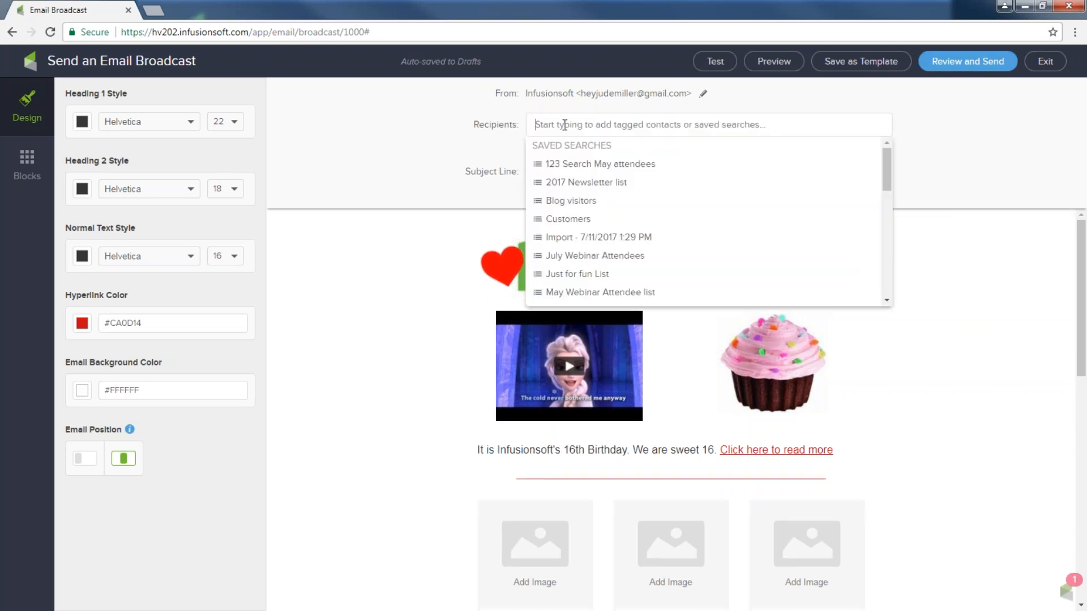
{"action": "type", "text": "new"}
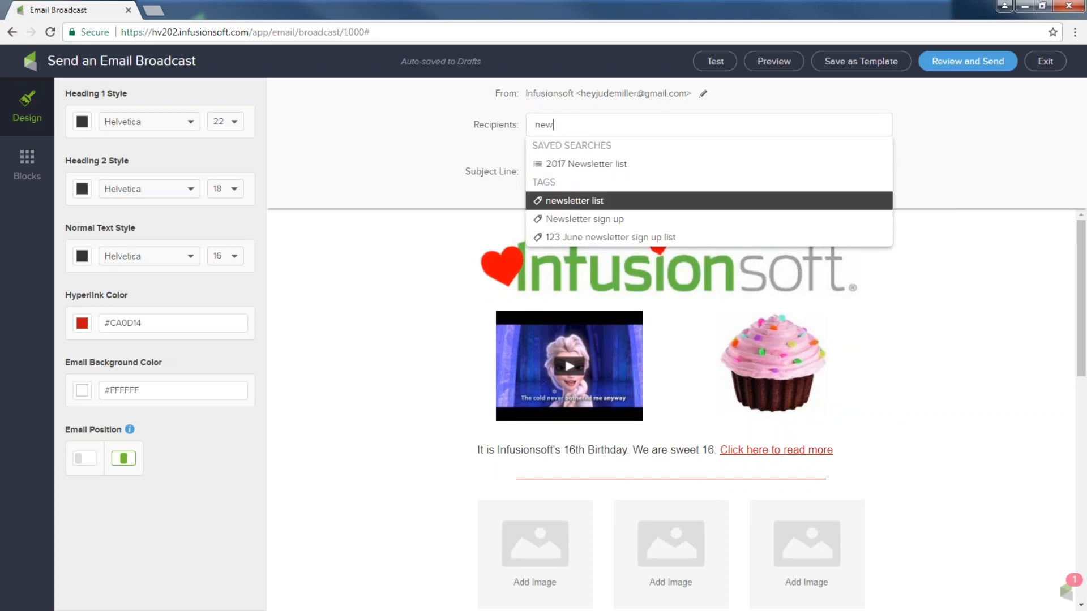
{"action": "left_click", "coordinate": [566, 201]}
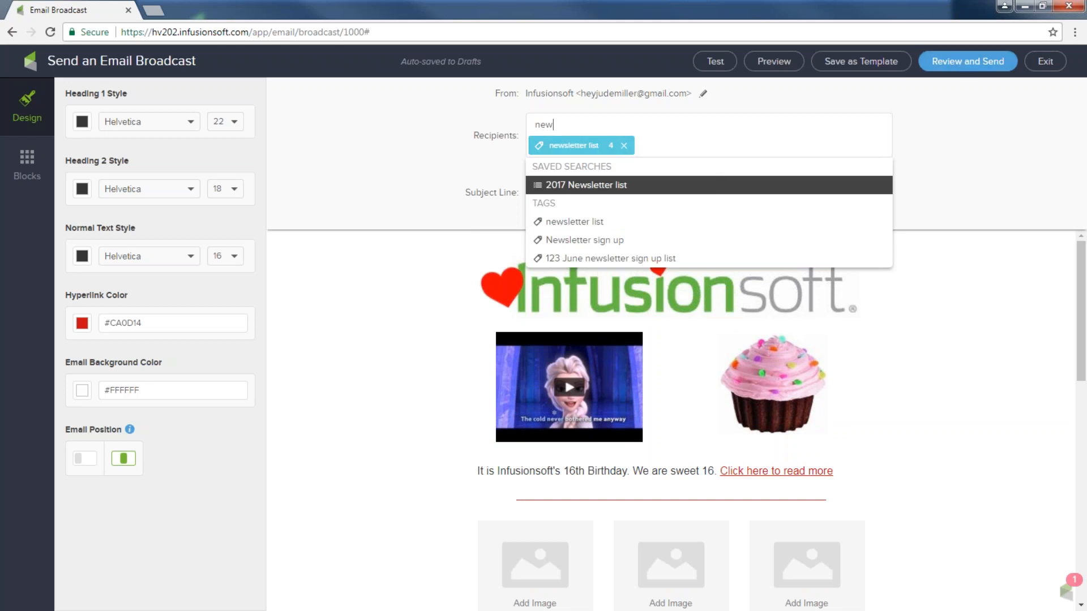
{"action": "left_click", "coordinate": [624, 148]}
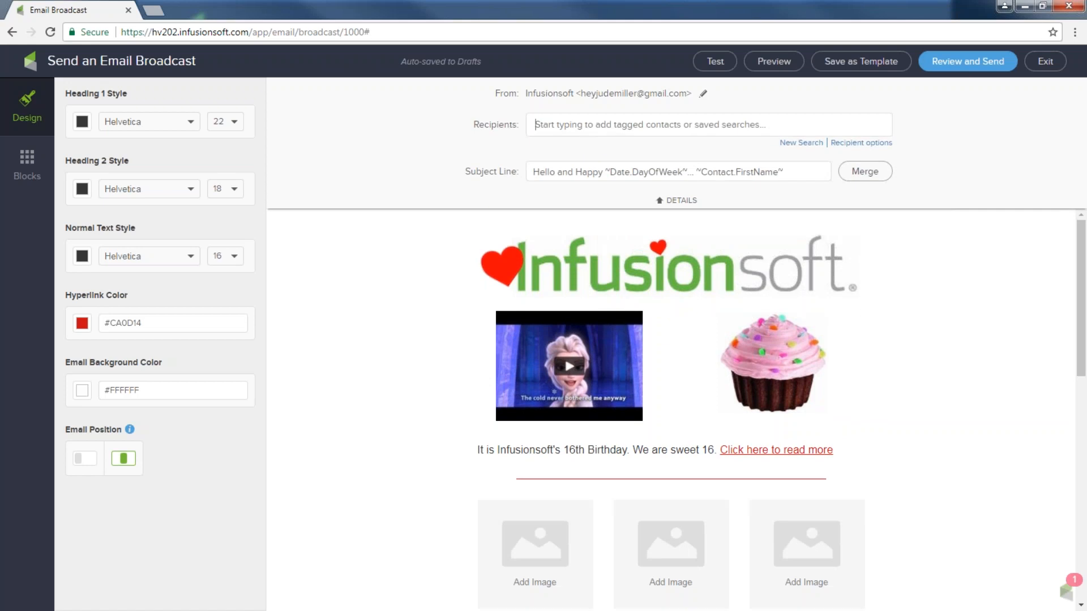
{"action": "left_click", "coordinate": [565, 126]}
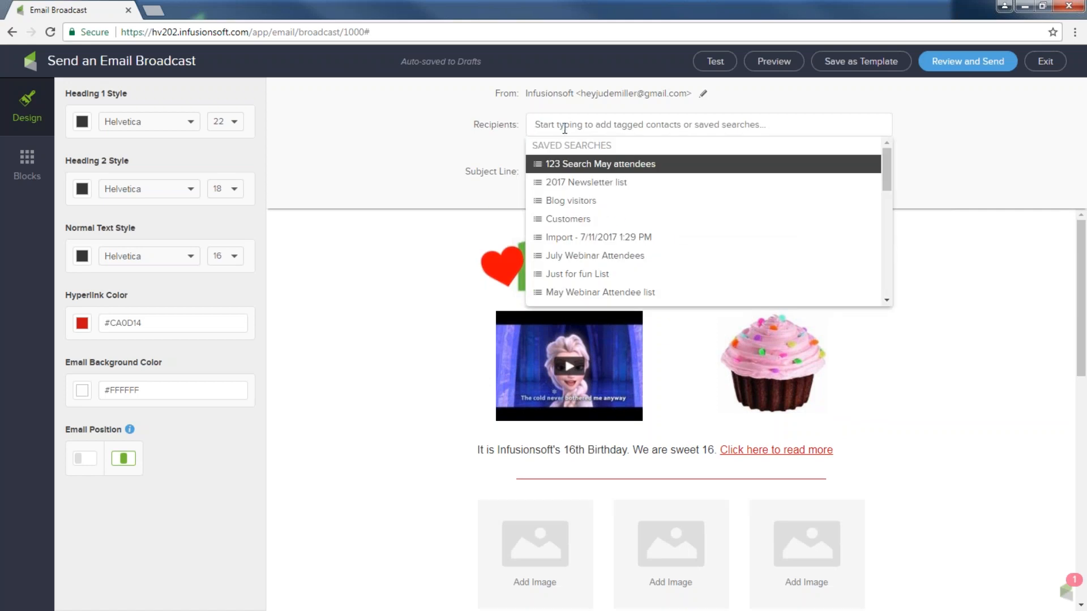
{"action": "left_click", "coordinate": [585, 182]}
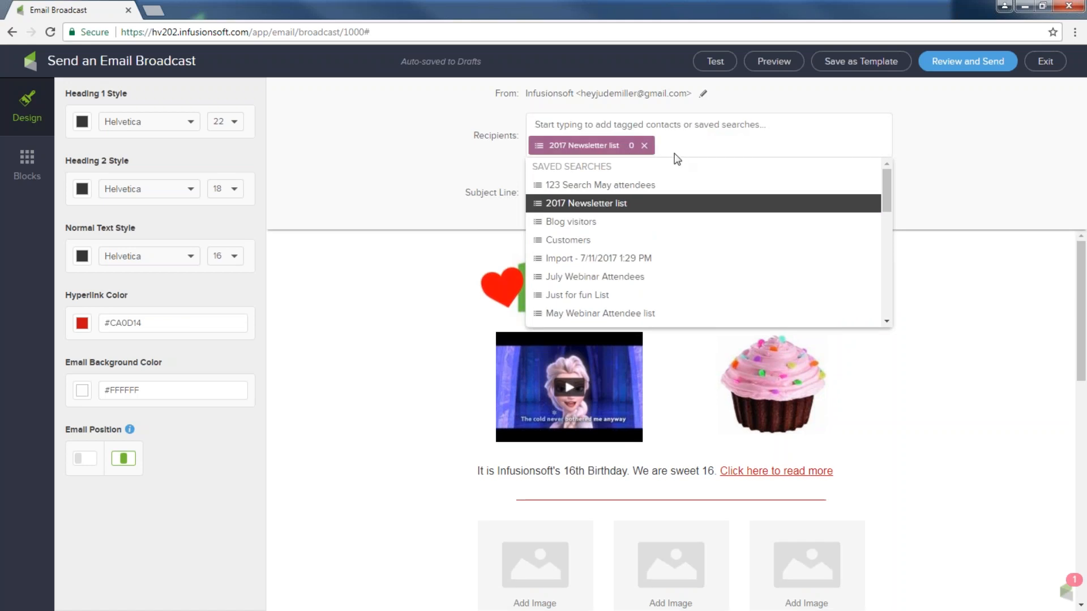
{"action": "left_click", "coordinate": [644, 148]}
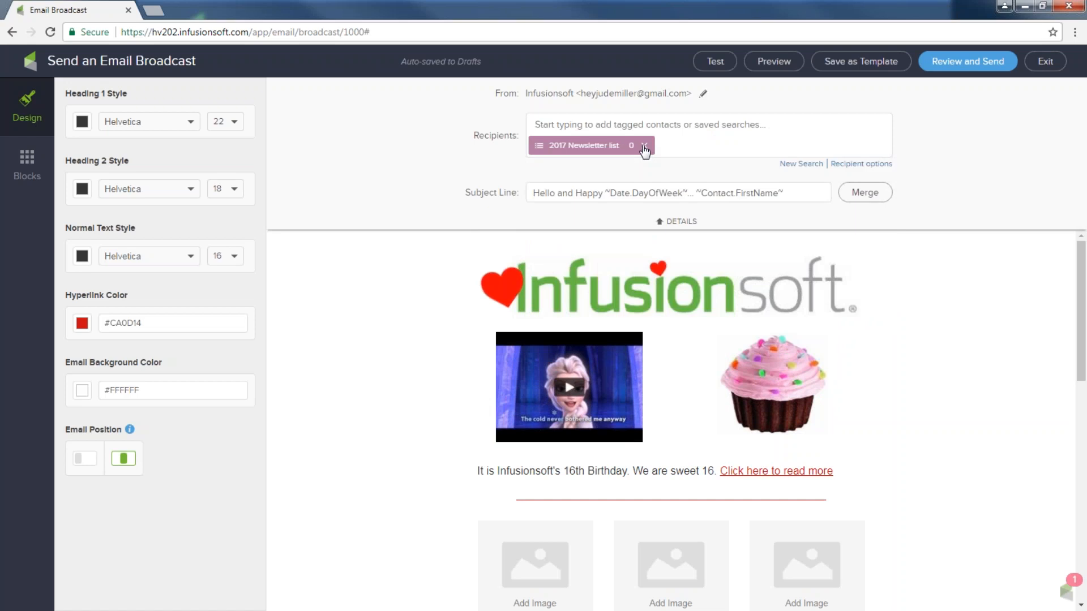
{"action": "left_click", "coordinate": [645, 146]}
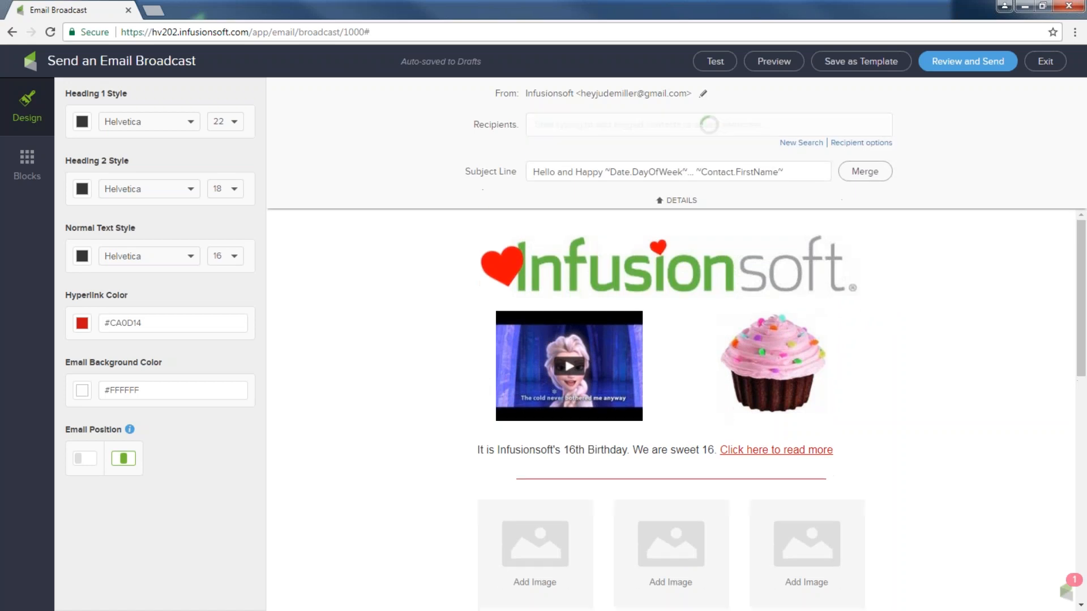
Build recipients from a New Search on a contact's first name, then review the broadcast
{"action": "left_click", "coordinate": [803, 144]}
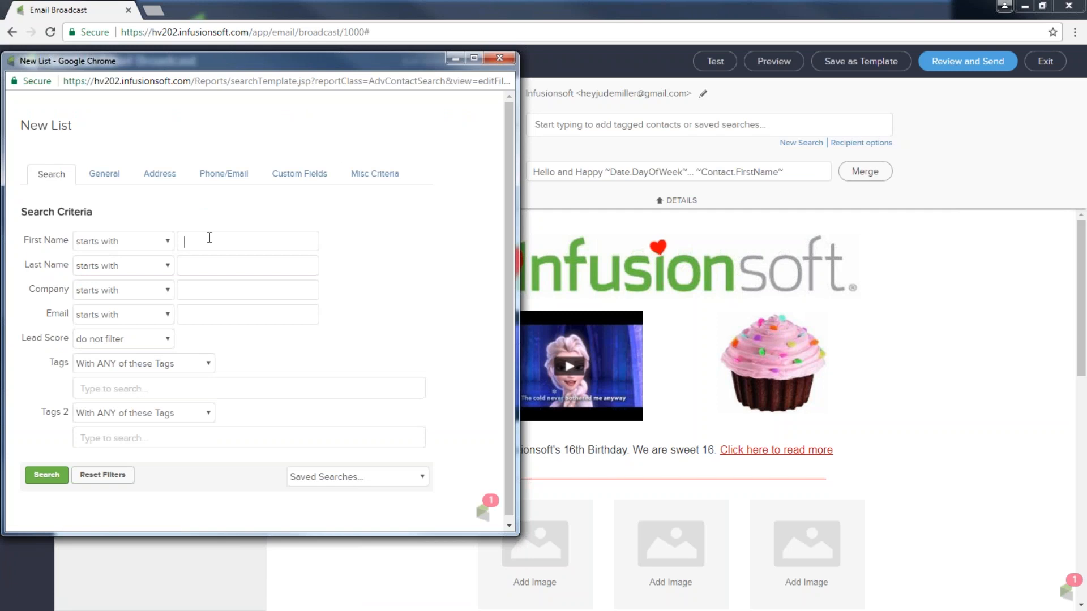
{"action": "type", "text": "Abe"}
{"action": "left_click", "coordinate": [40, 478]}
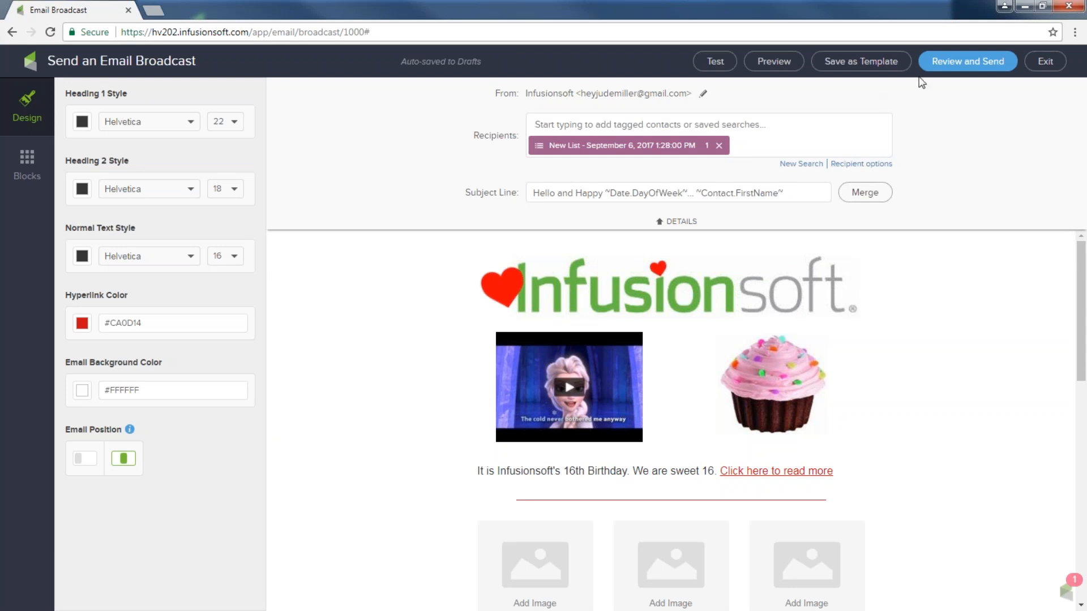
{"action": "left_click", "coordinate": [949, 64]}
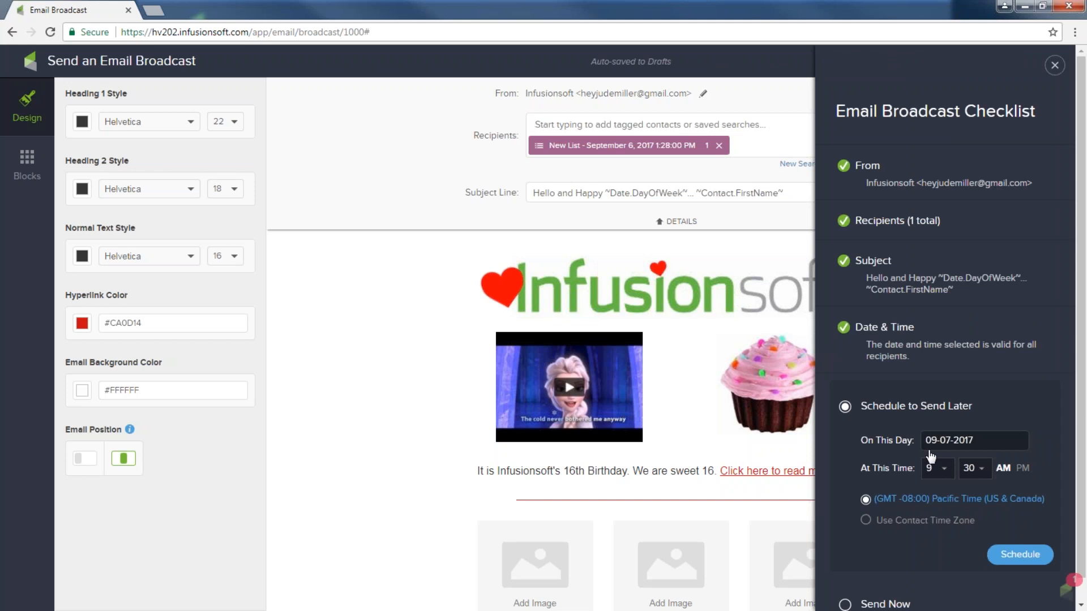
Choose Send Now in the checklist and send the broadcast immediately
{"action": "scroll", "coordinate": [923, 452], "scroll_direction": "down", "scroll_amount": 1}
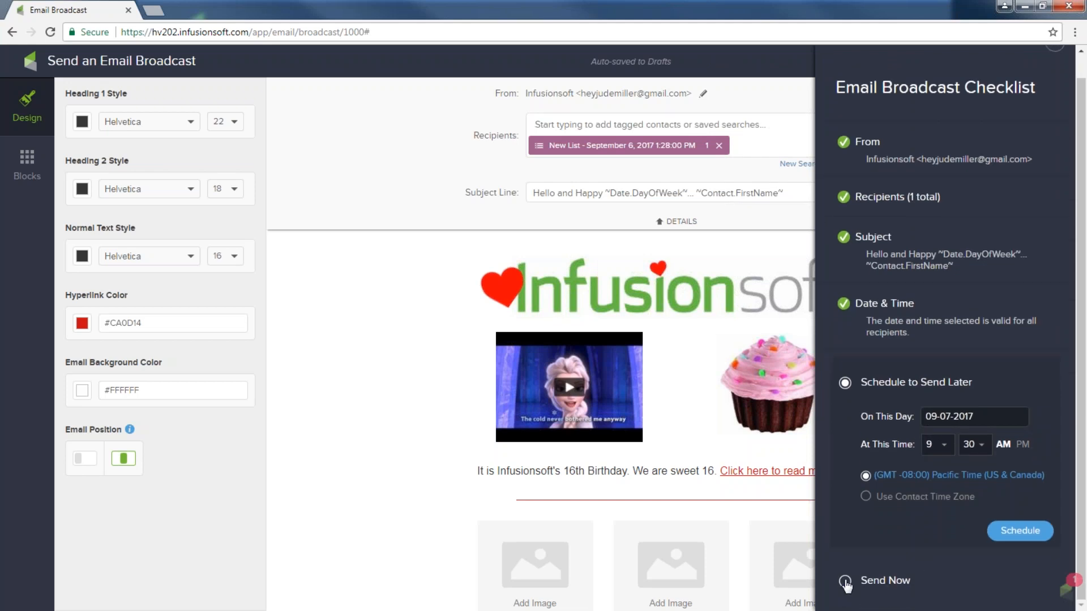
{"action": "left_click", "coordinate": [845, 582]}
{"action": "left_click", "coordinate": [1026, 524]}
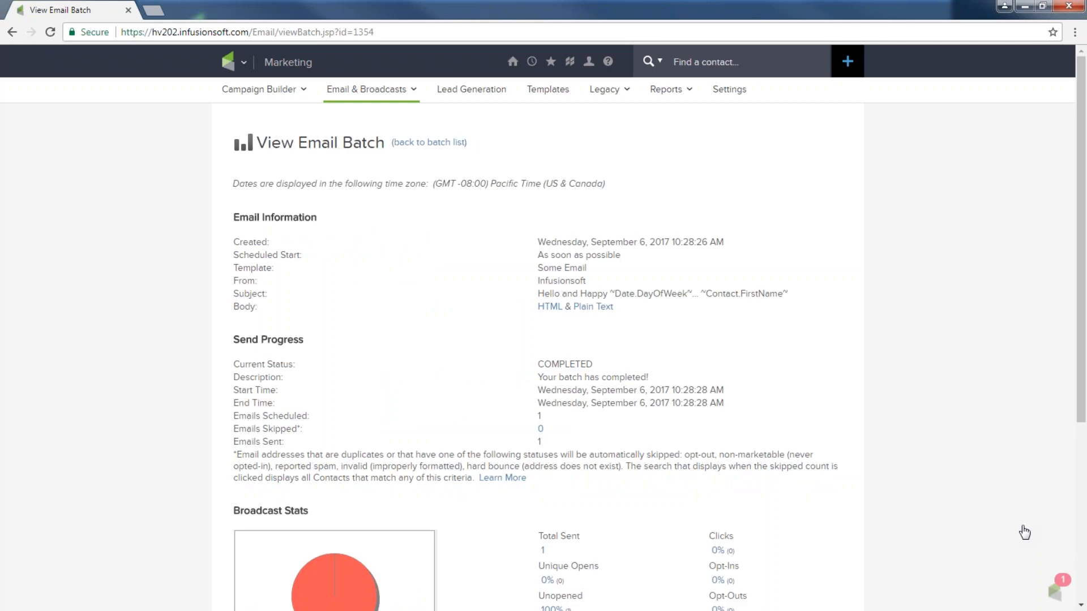
Check the batch's Broadcast Stats: one sent, 100% unopened, no clicks
{"action": "scroll", "coordinate": [451, 313], "scroll_direction": "down", "scroll_amount": 3}
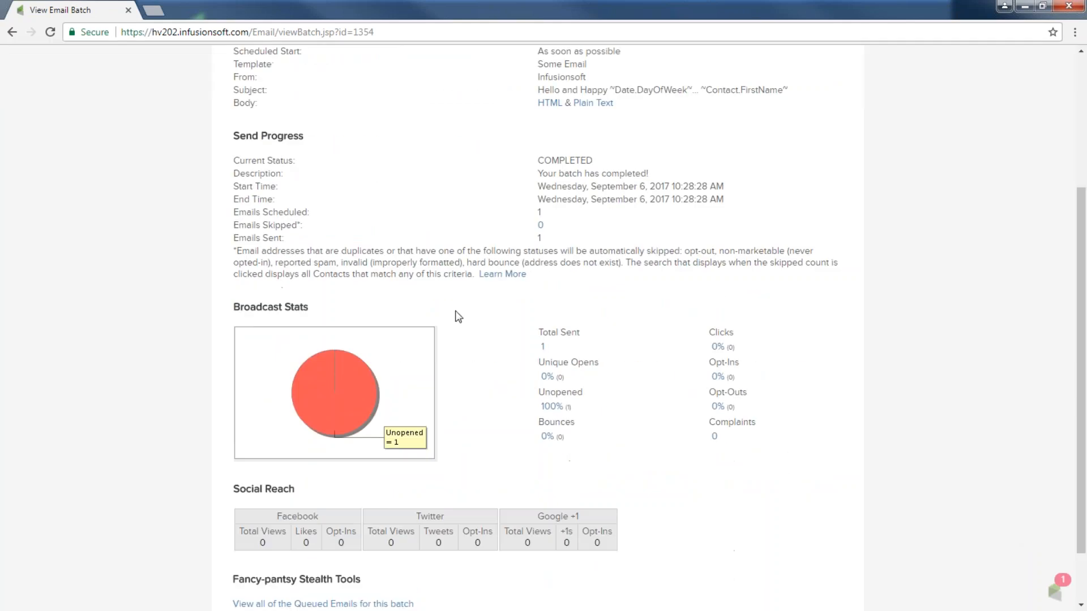
{"action": "mouse_move", "coordinate": [330, 376]}
{"action": "scroll", "coordinate": [288, 447], "scroll_direction": "up", "scroll_amount": 3}
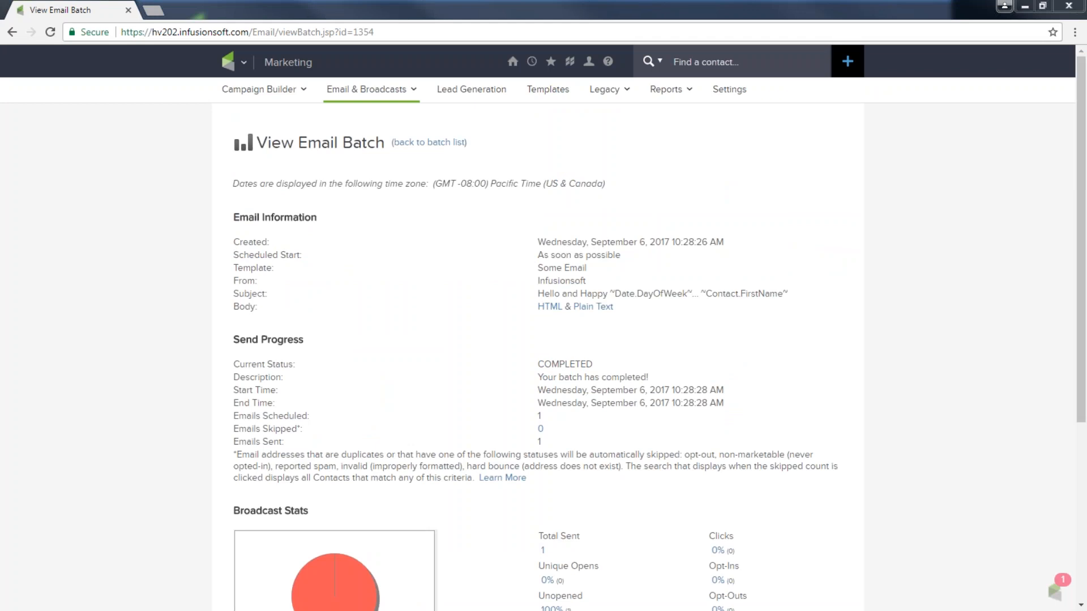
{"action": "left_click", "coordinate": [244, 63]}
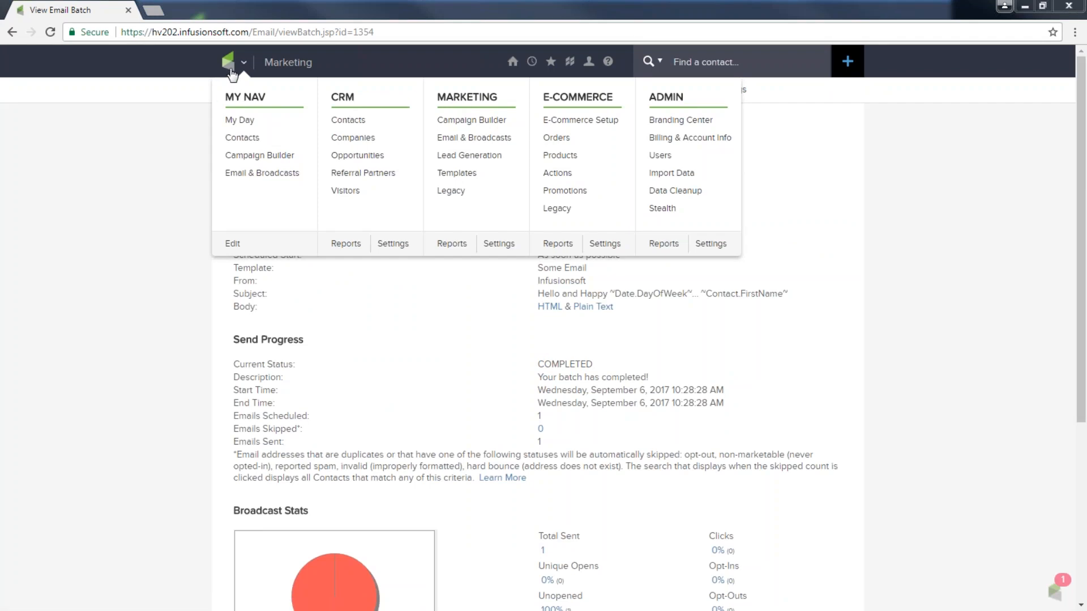
Start a new email broadcast from the saved September template
{"action": "left_click", "coordinate": [463, 137]}
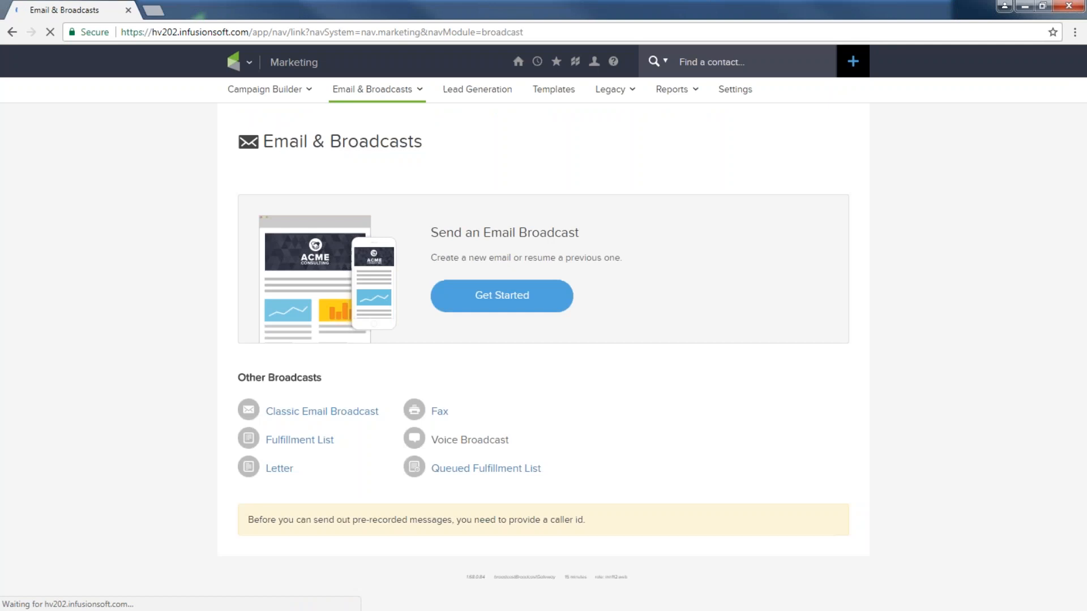
{"action": "left_click", "coordinate": [503, 296]}
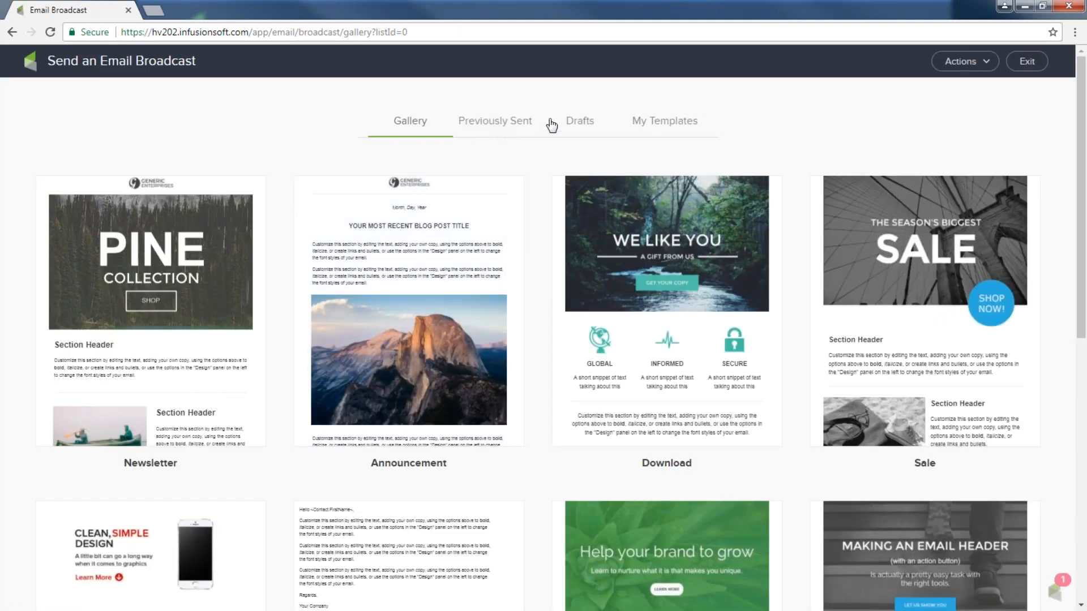
{"action": "left_click", "coordinate": [648, 123]}
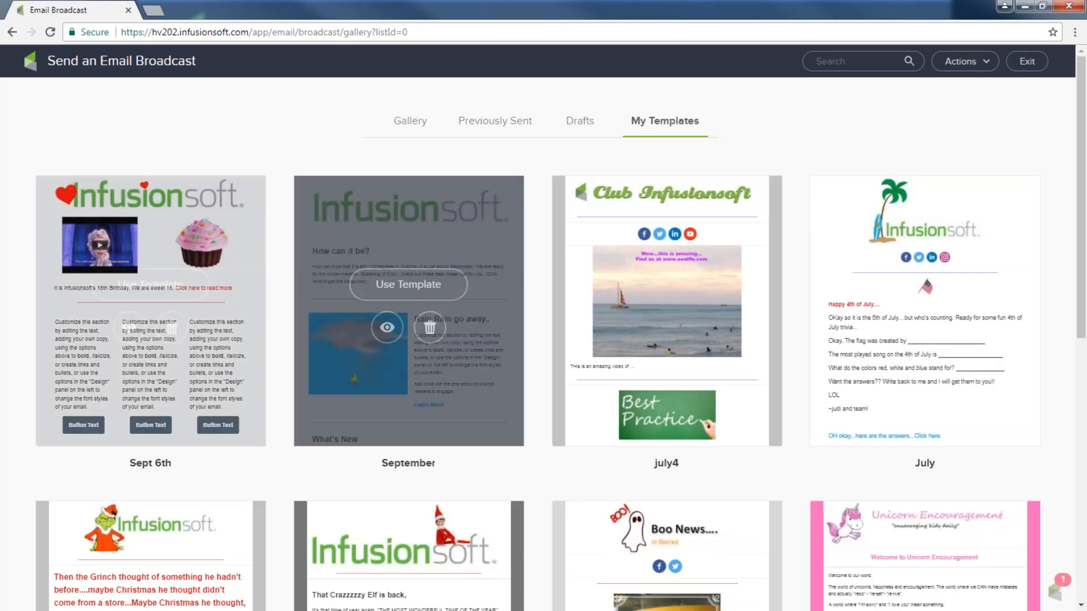
{"action": "left_click", "coordinate": [398, 287]}
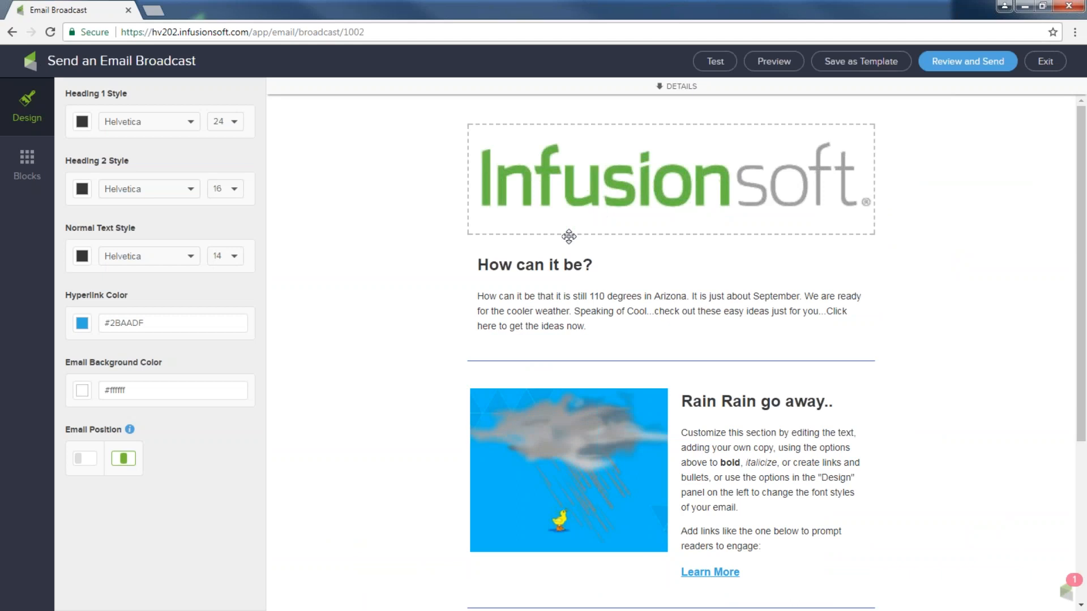
Look over the 'Here is your monthly fun!' email and bring up its send checklist
{"action": "scroll", "coordinate": [532, 267], "scroll_direction": "down", "scroll_amount": 2}
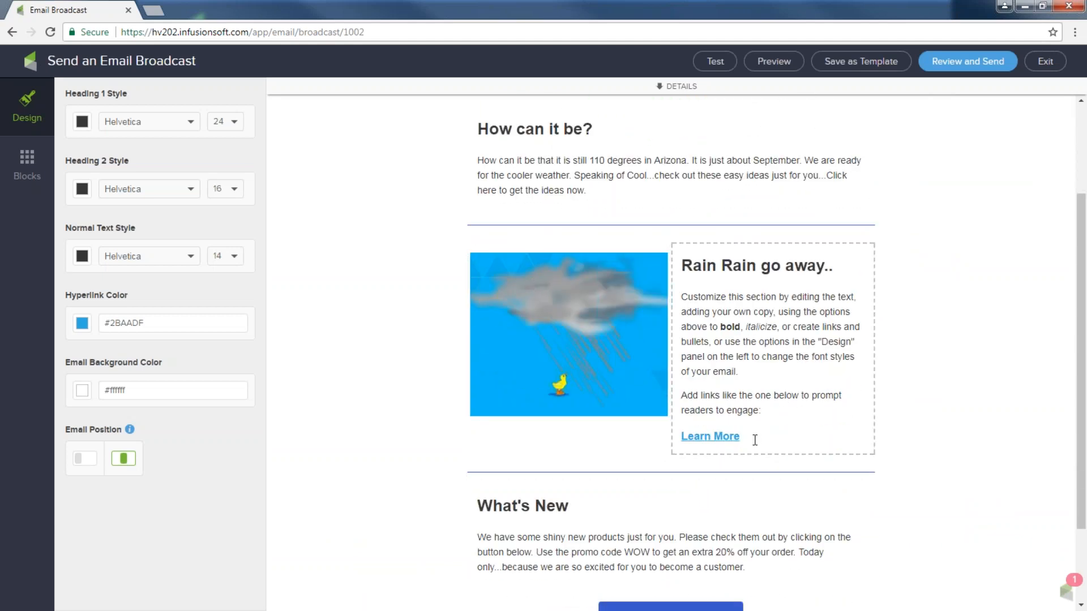
{"action": "left_click_drag", "start_coordinate": [756, 438], "coordinate": [678, 437]}
{"action": "scroll", "coordinate": [637, 436], "scroll_direction": "down", "scroll_amount": 2}
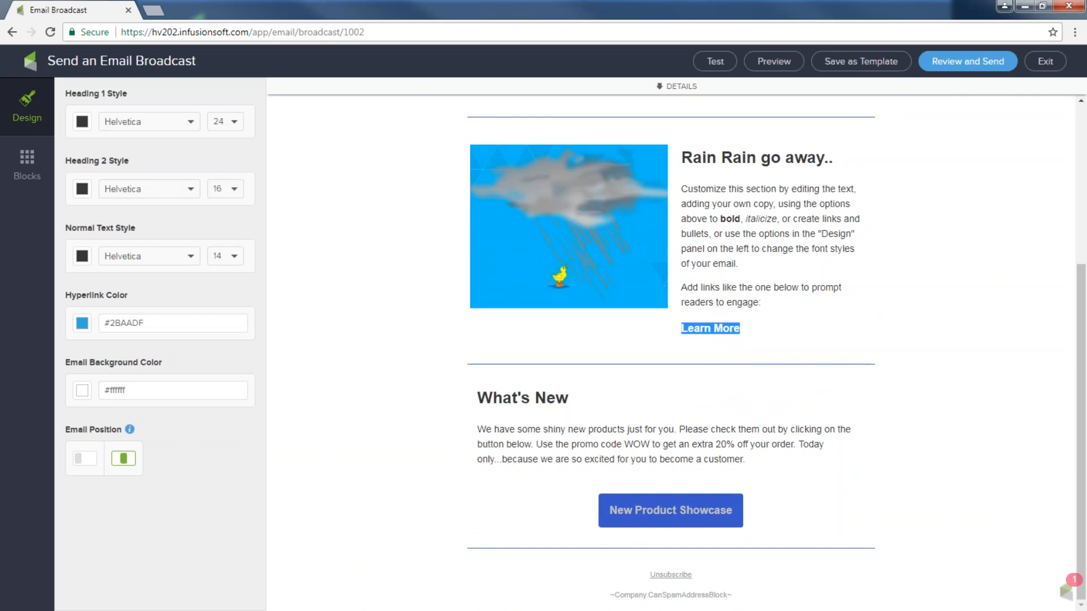
{"action": "left_click", "coordinate": [953, 72]}
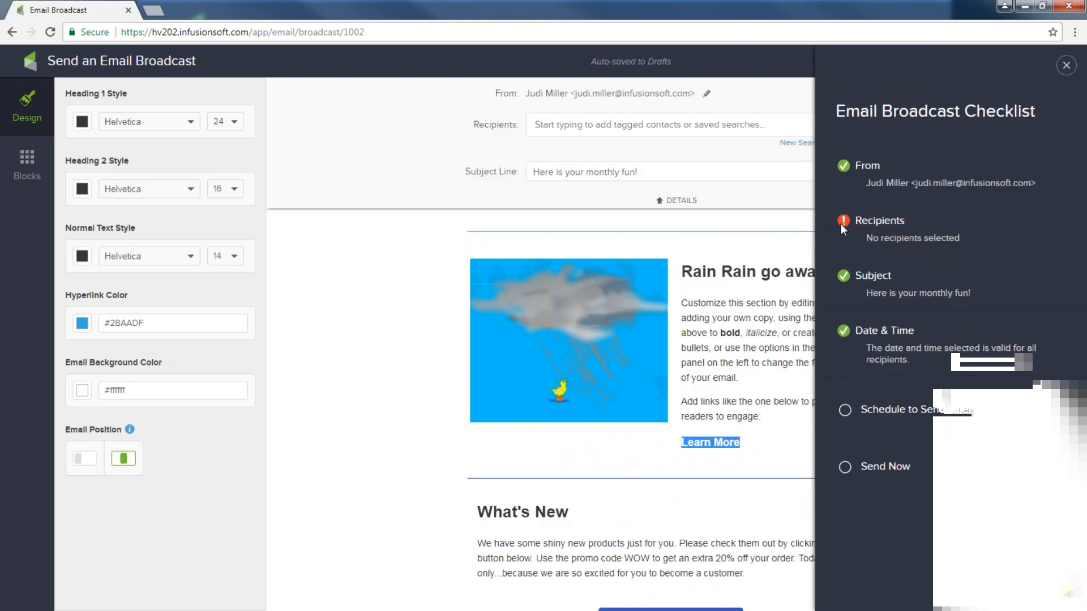
Add recipients by running a new search on the contact's first name
{"action": "left_click", "coordinate": [586, 124]}
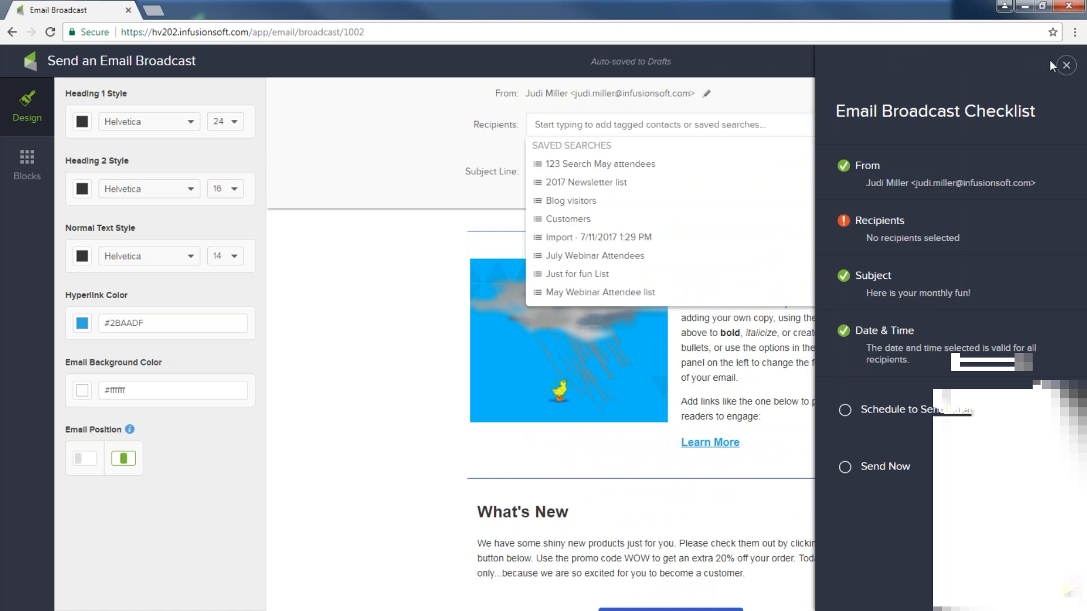
{"action": "left_click", "coordinate": [1066, 66]}
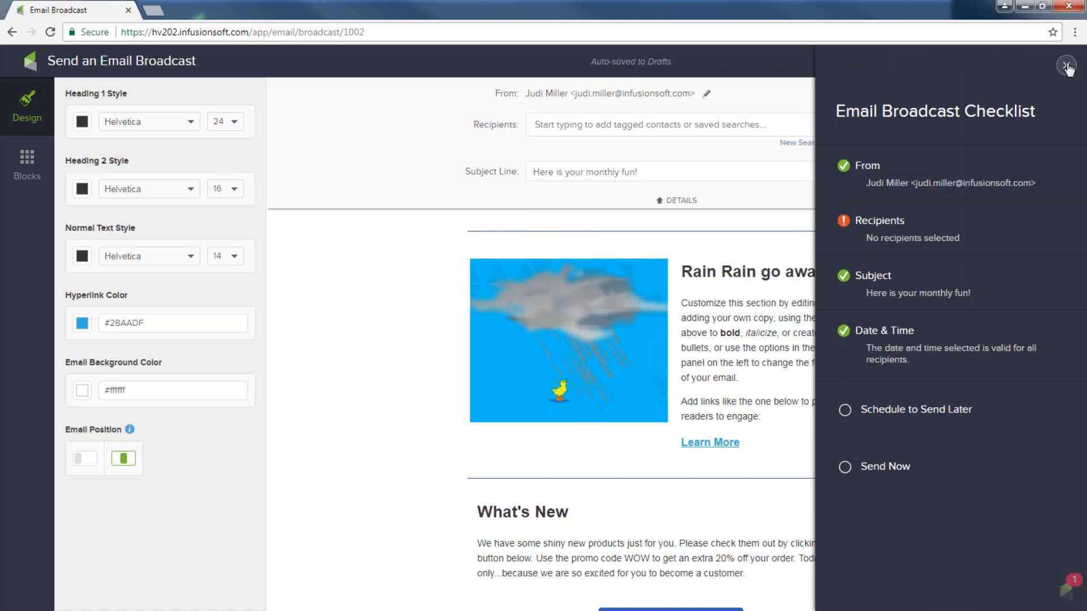
{"action": "left_click", "coordinate": [1067, 67]}
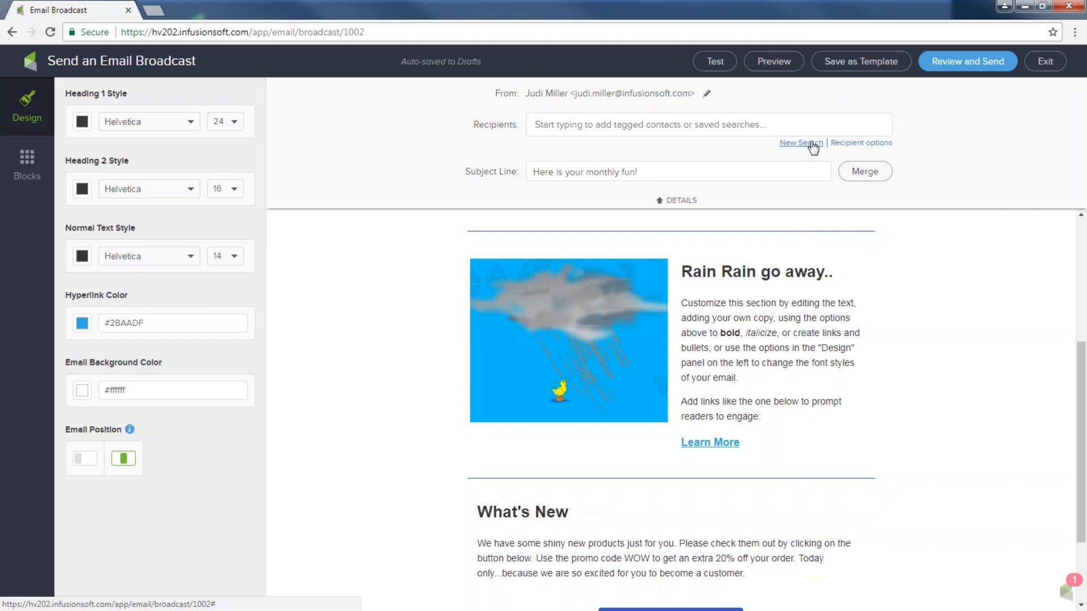
{"action": "left_click", "coordinate": [813, 146]}
{"action": "type", "text": "Heath"}
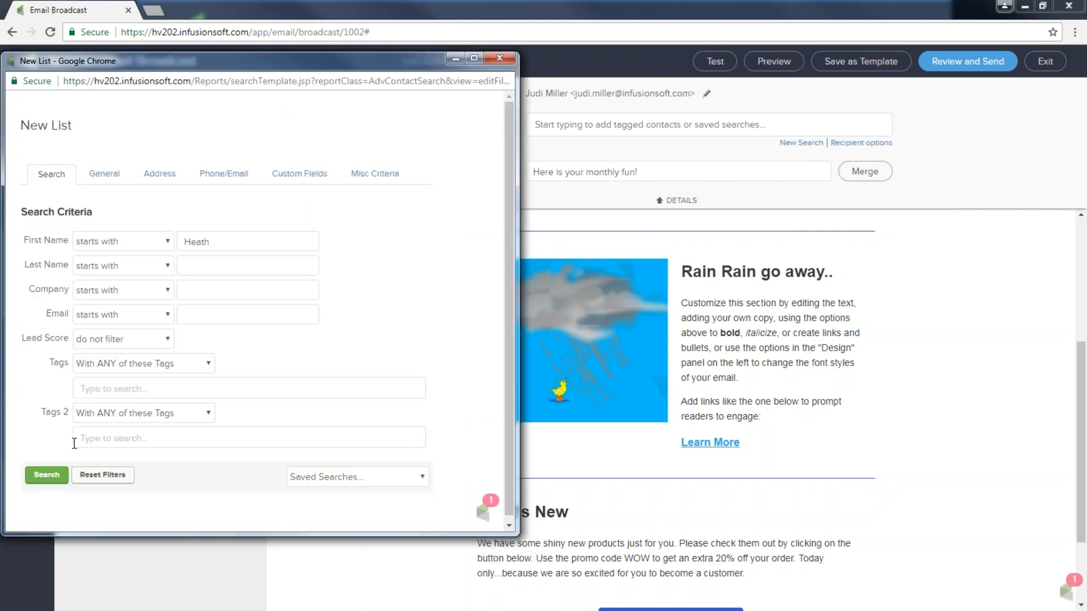
{"action": "left_click", "coordinate": [46, 475]}
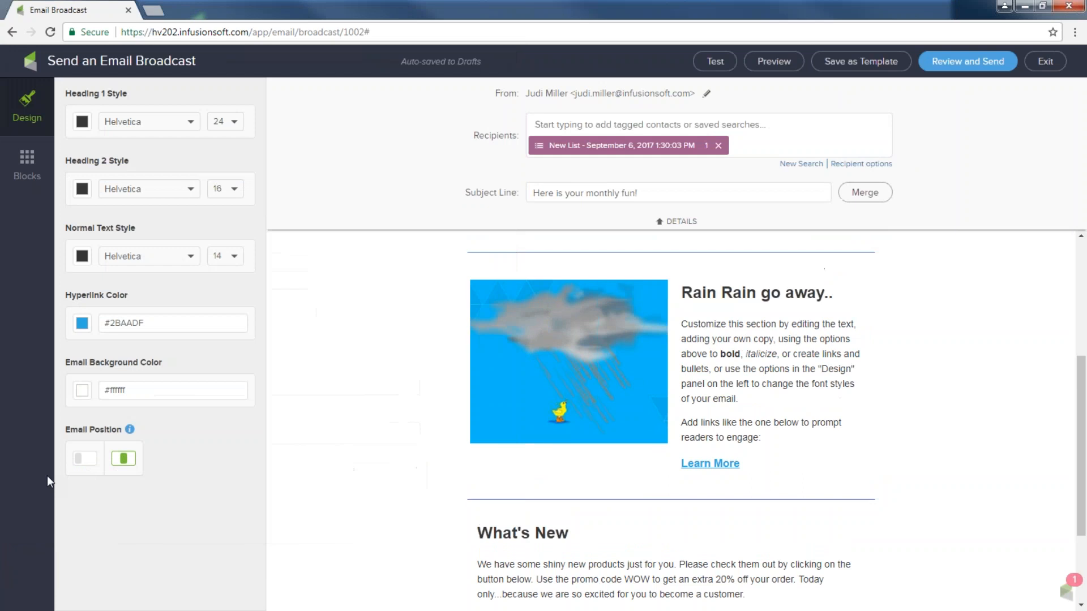
Send the 'Here is your monthly fun!' broadcast now
{"action": "left_click", "coordinate": [959, 65]}
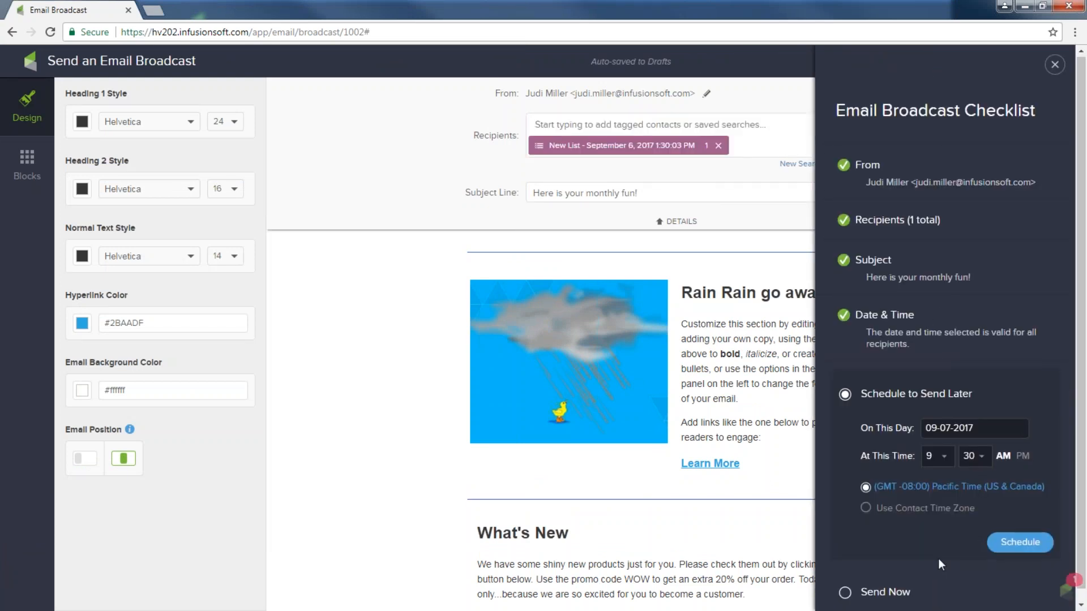
{"action": "scroll", "coordinate": [939, 563], "scroll_direction": "down", "scroll_amount": 1}
{"action": "left_click", "coordinate": [847, 585]}
{"action": "left_click", "coordinate": [1017, 511]}
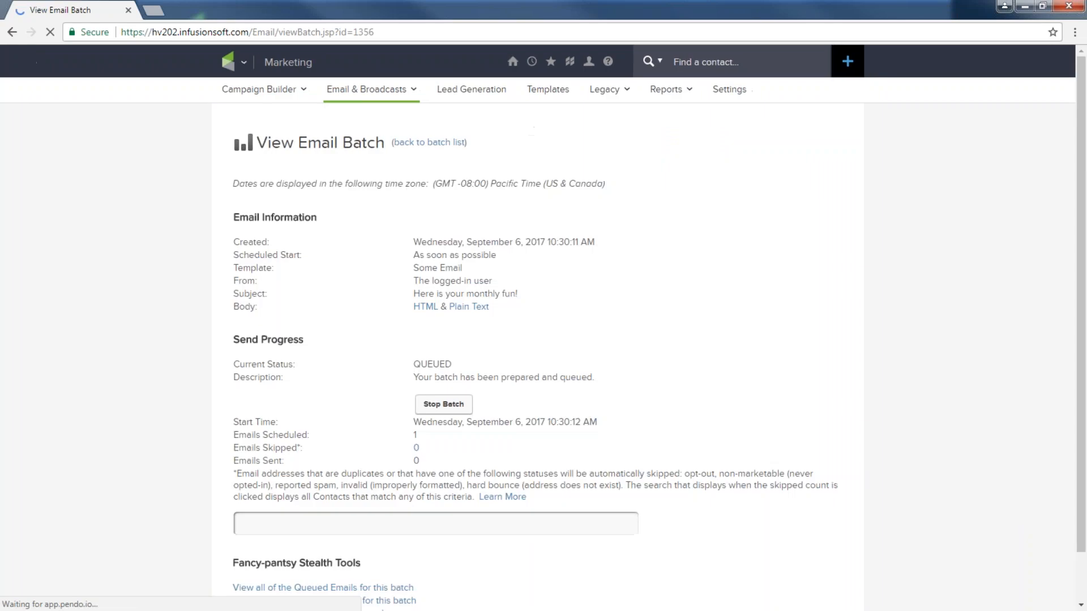
Confirm the batch is COMPLETED with 1 email sent and 100% unopened
{"action": "scroll", "coordinate": [573, 407], "scroll_direction": "down", "scroll_amount": 1}
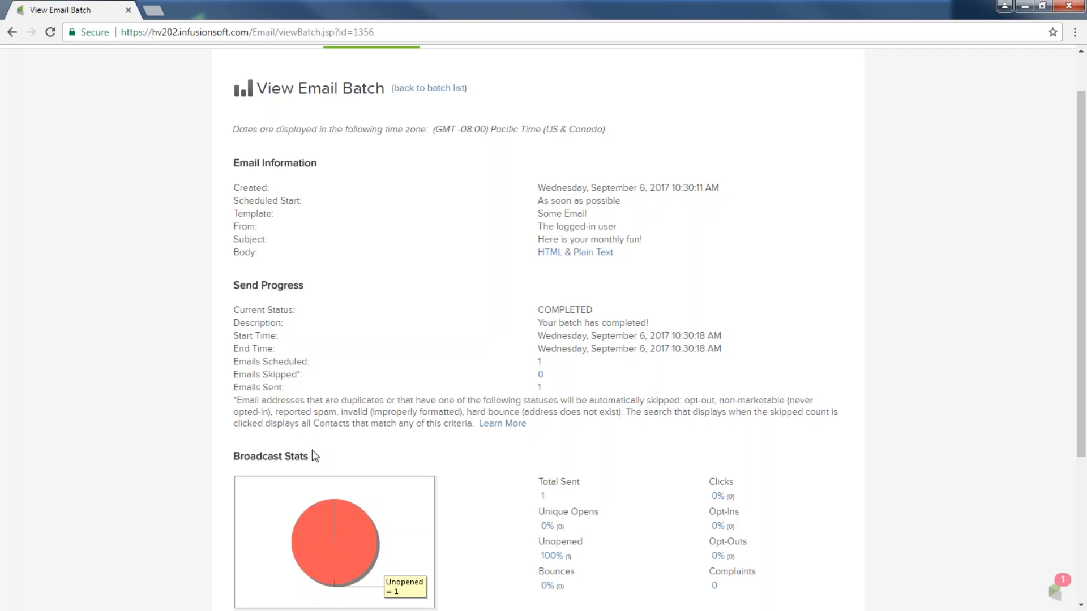
{"action": "scroll", "coordinate": [315, 456], "scroll_direction": "up", "scroll_amount": 2}
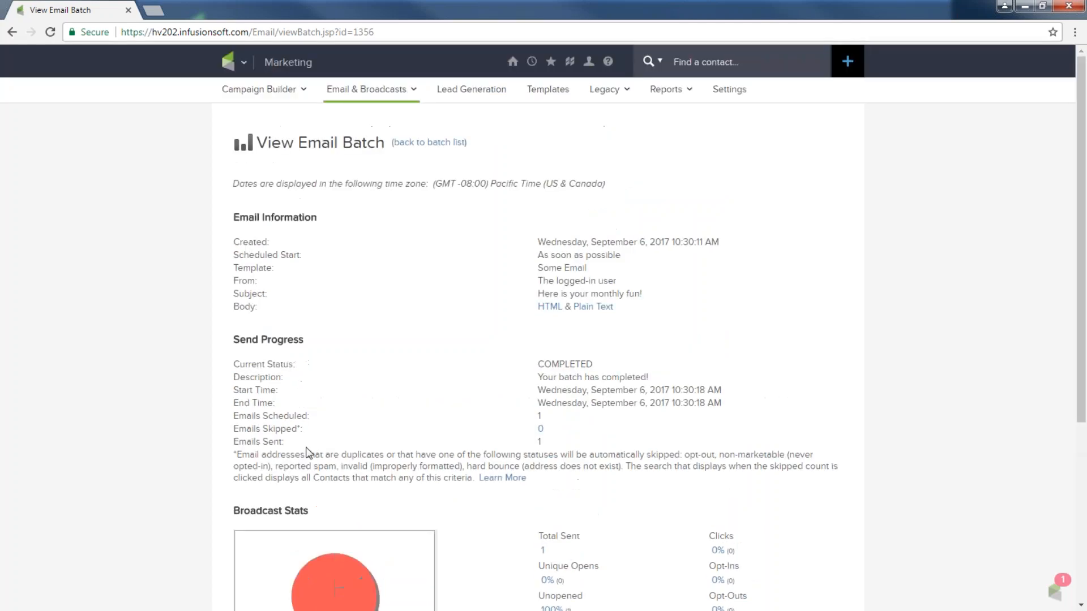
{"action": "left_click", "coordinate": [244, 64]}
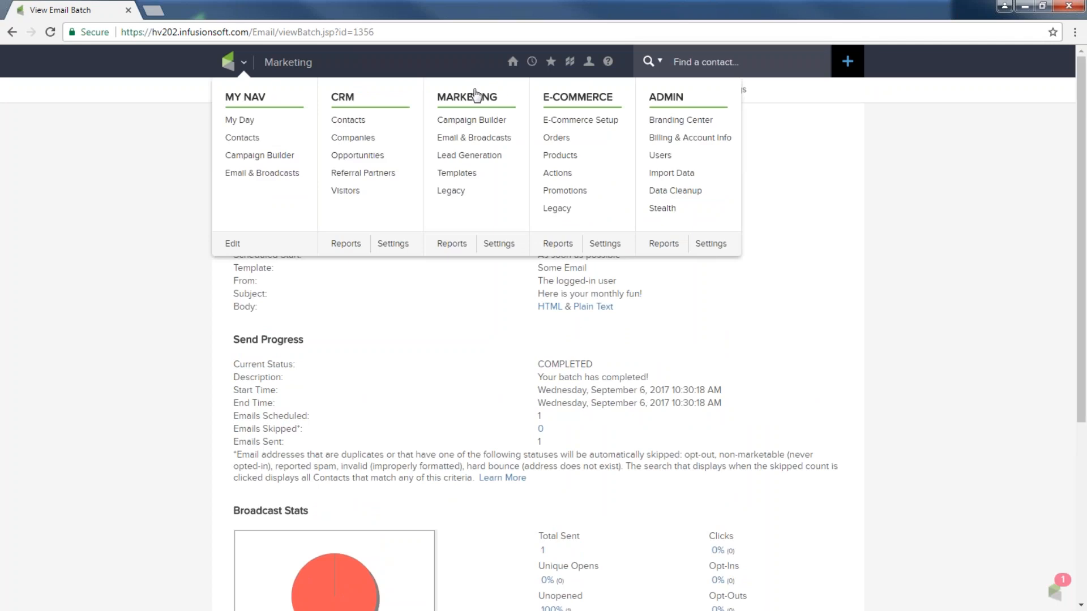
Open Marketing Reports > Email Broadcasts and view the latest 'Here is your monthly fun!' batch
{"action": "left_click", "coordinate": [461, 249]}
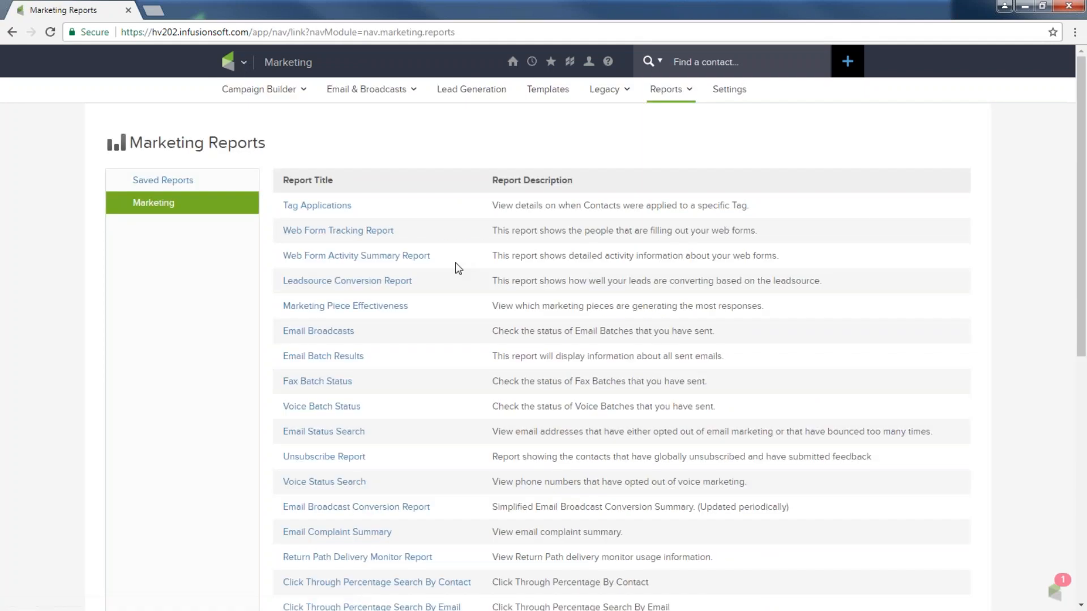
{"action": "left_click_drag", "start_coordinate": [282, 332], "coordinate": [350, 332]}
{"action": "left_click", "coordinate": [350, 333]}
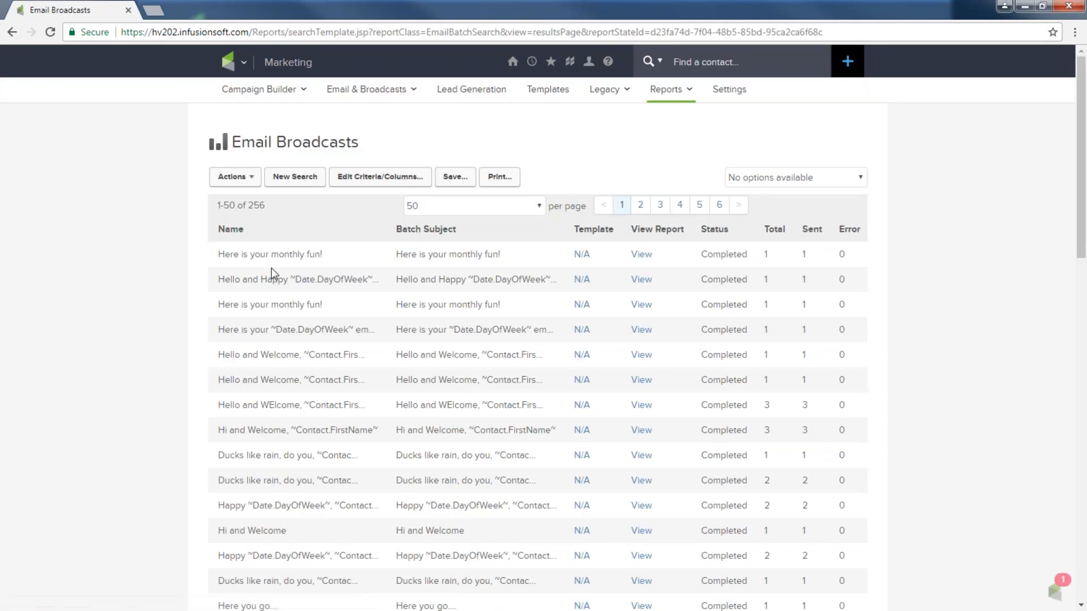
{"action": "left_click_drag", "start_coordinate": [215, 256], "coordinate": [334, 260]}
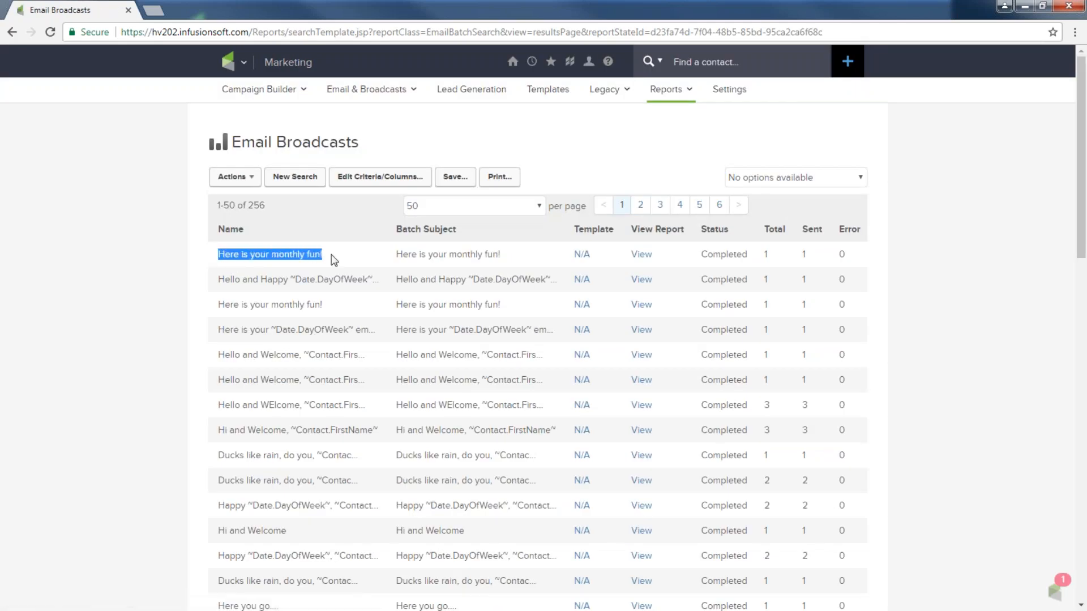
{"action": "left_click", "coordinate": [651, 253]}
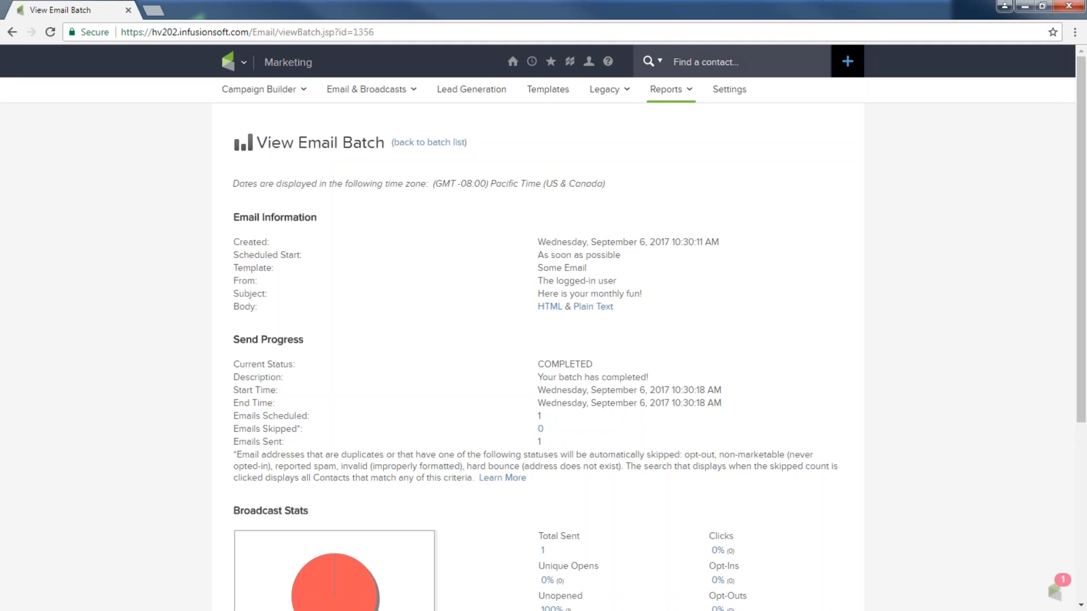
Show Today's All Email Stats on the Dashboard, then switch to the Challenge slide
{"action": "mouse_move", "coordinate": [513, 62]}
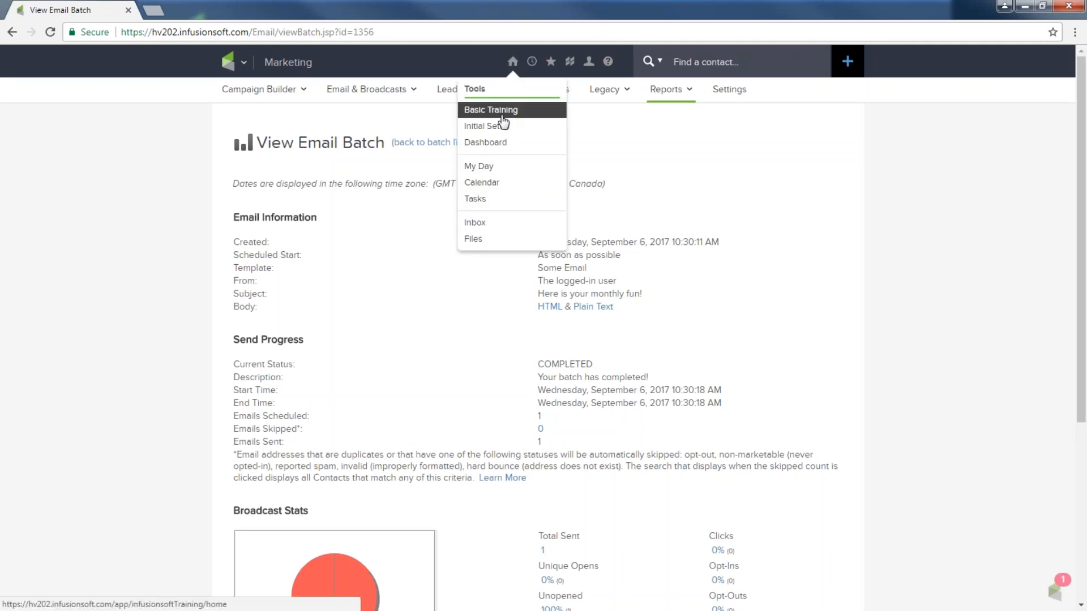
{"action": "left_click", "coordinate": [499, 142]}
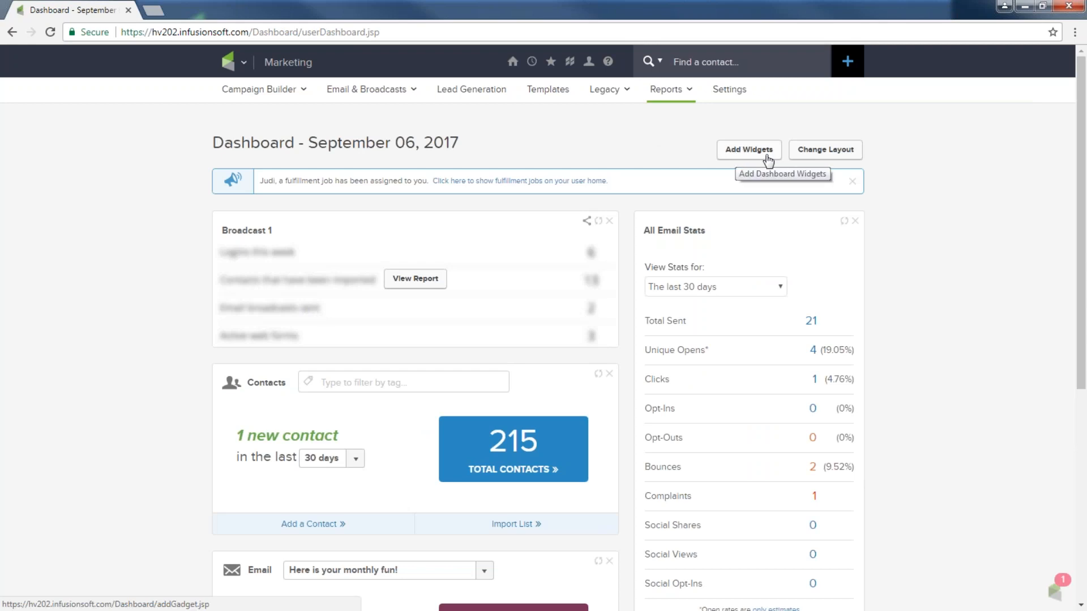
{"action": "left_click", "coordinate": [780, 287]}
{"action": "left_click", "coordinate": [753, 326]}
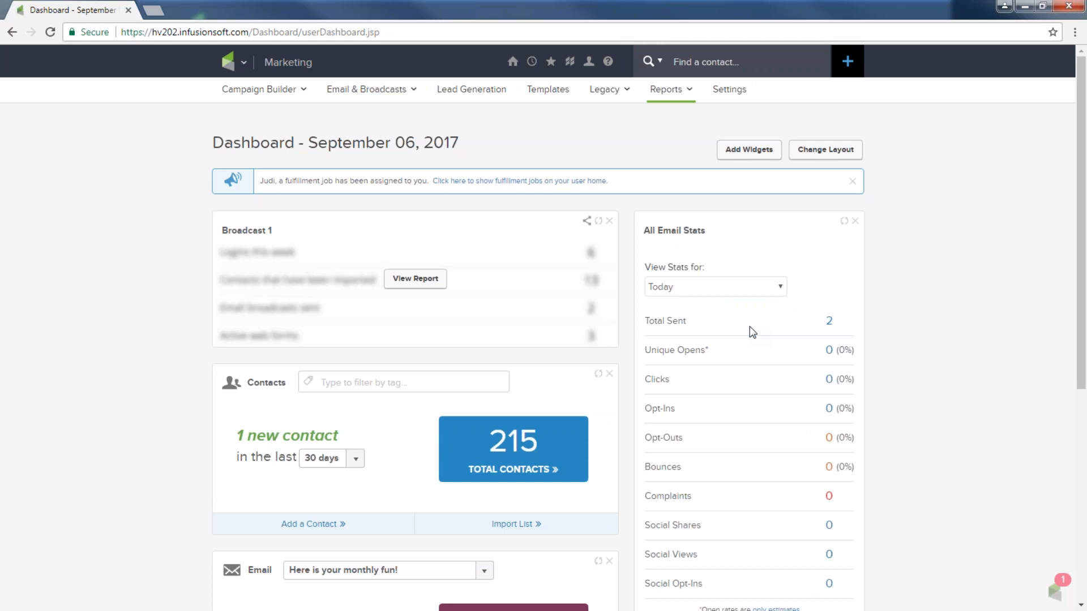
{"action": "left_click", "coordinate": [1027, 9]}
{"action": "left_click", "coordinate": [959, 236]}
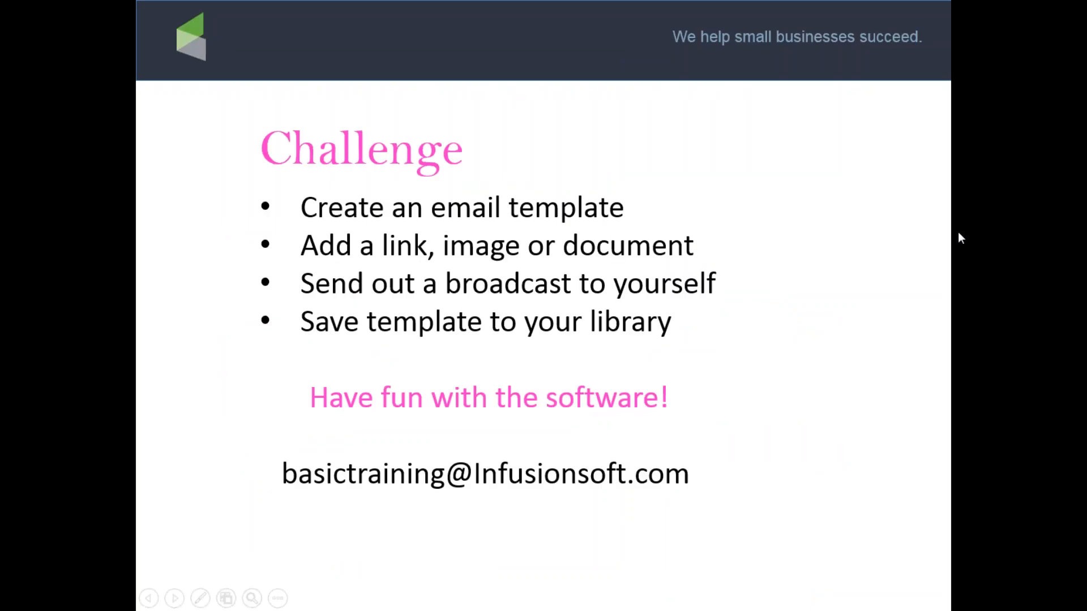